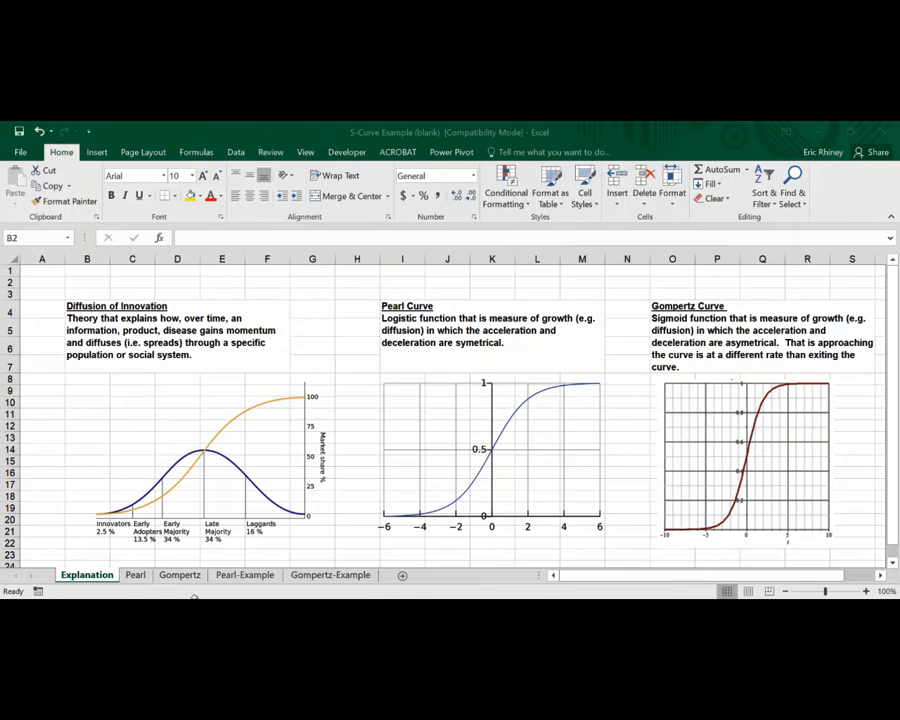
Review the Explanation and Pearl sheets, including the Pearl curve equation and its parameters
click(136, 576)
click(136, 576)
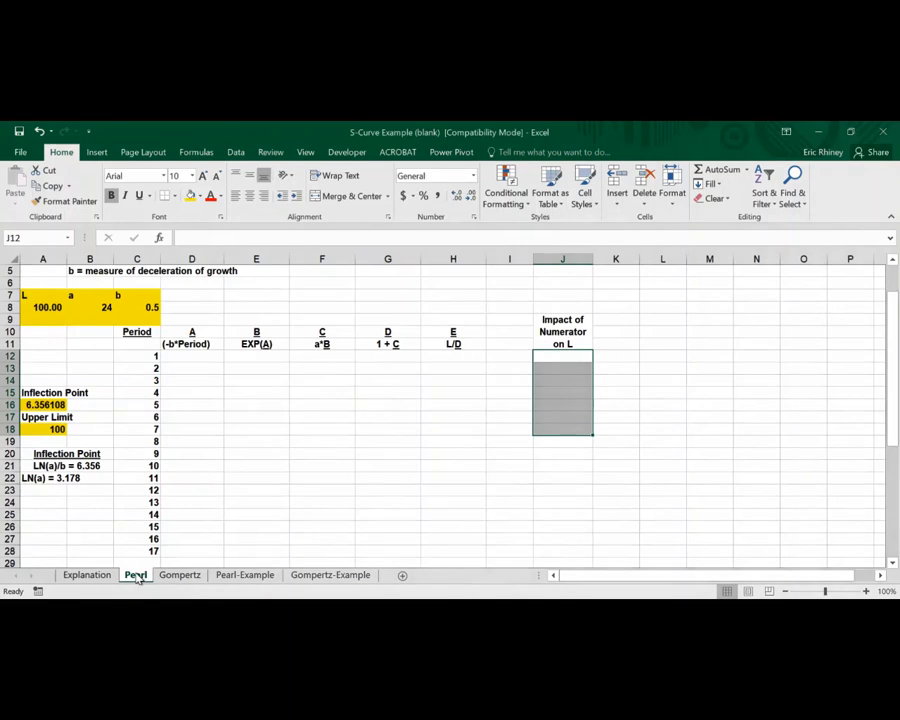
scroll(49, 297, up, 2)
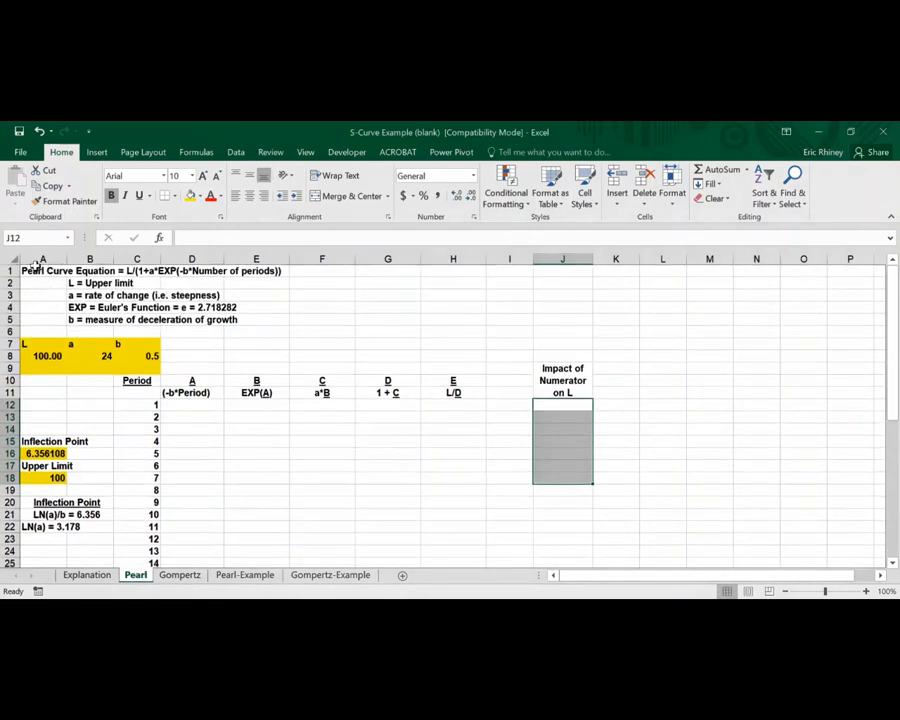
click(42, 270)
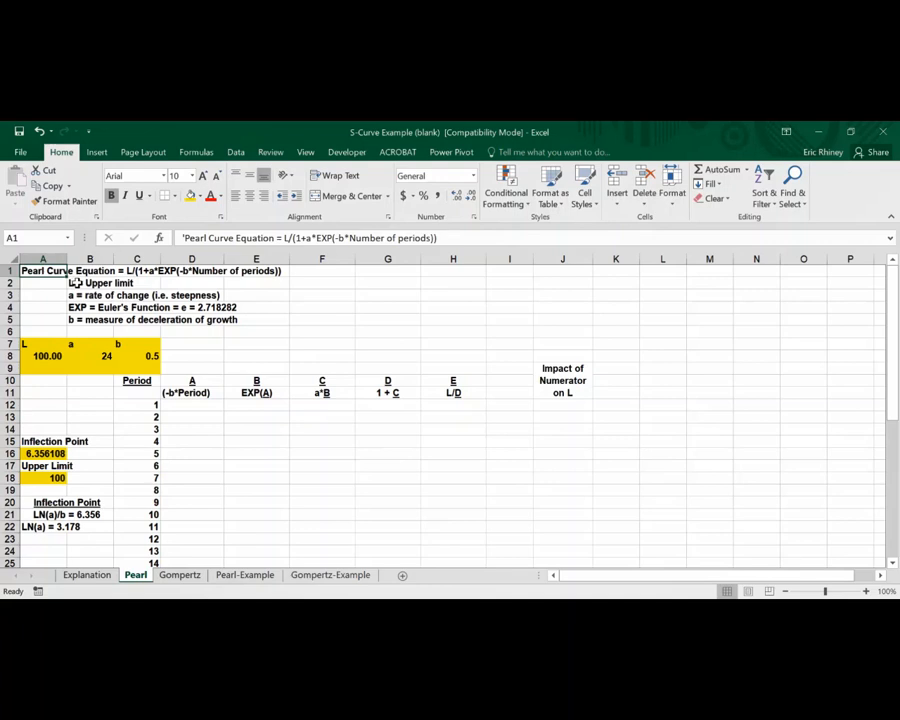
click(88, 576)
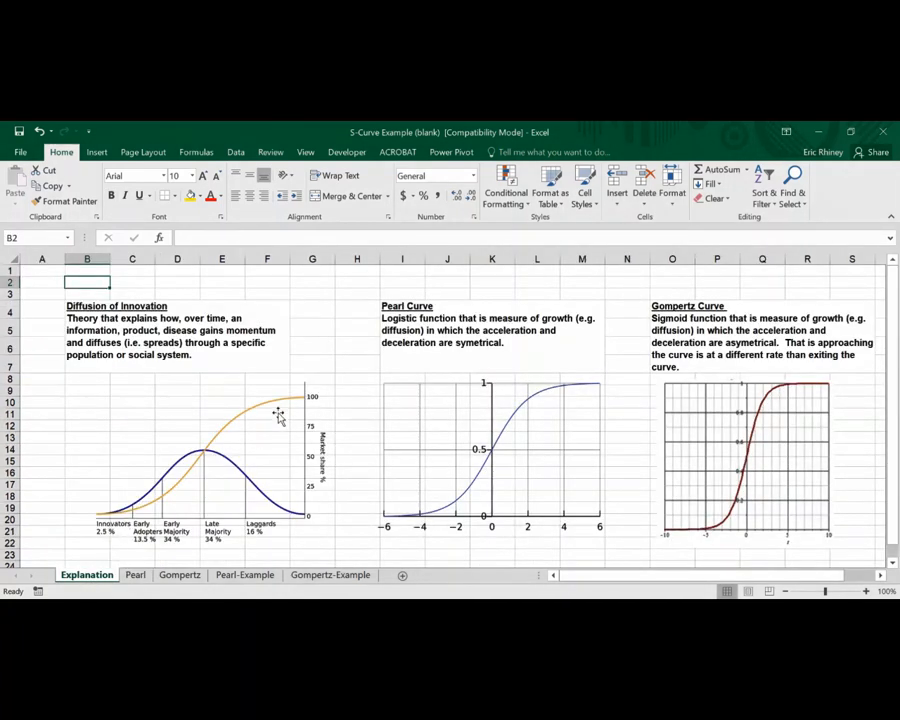
click(136, 576)
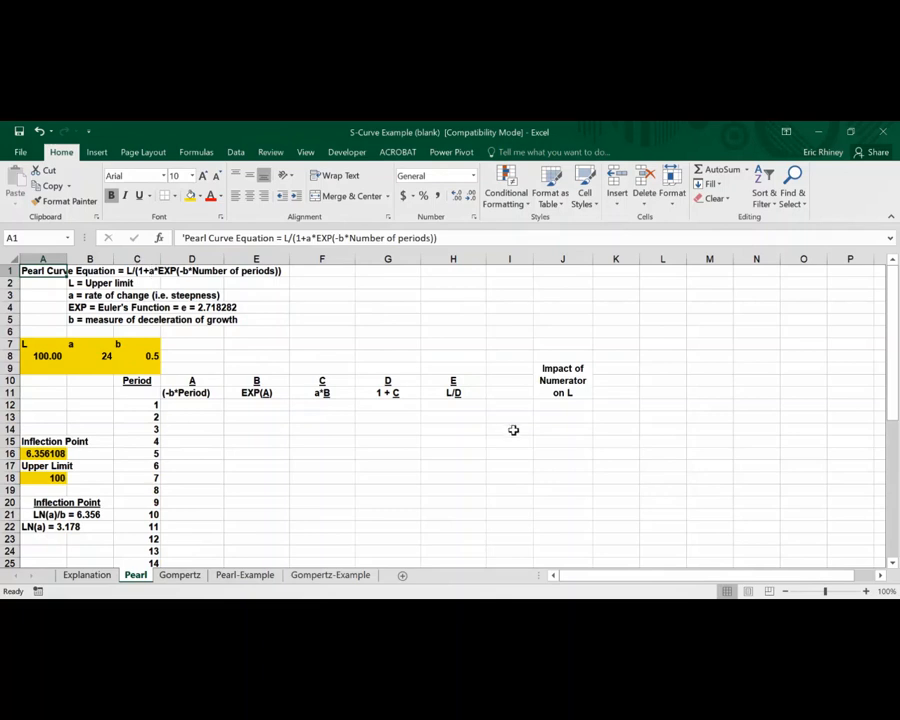
Enter a formula in J12 dividing the upper limit L by 1
click(558, 405)
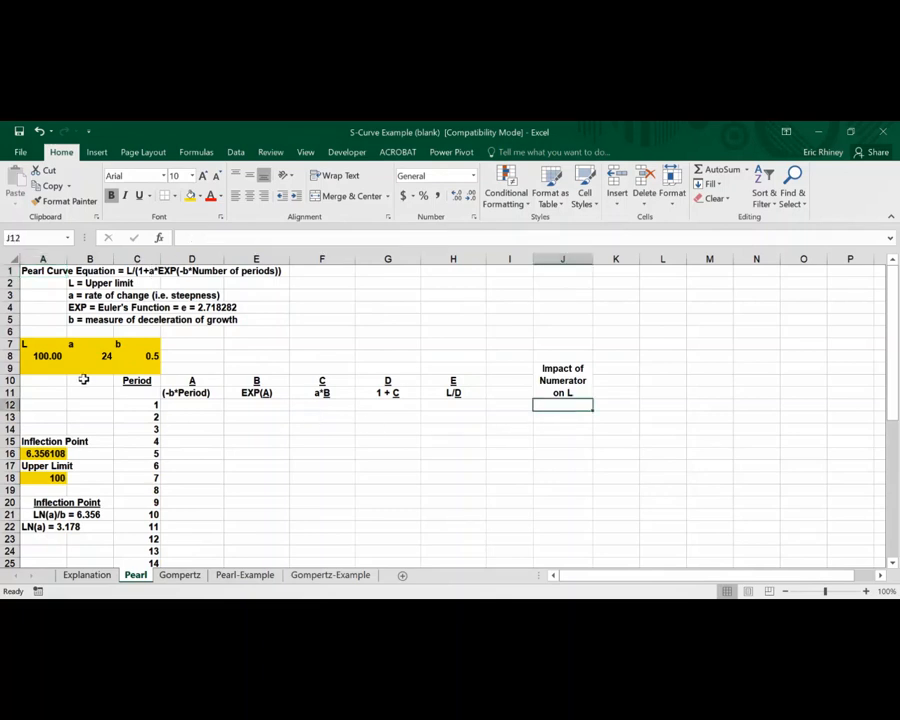
click(47, 355)
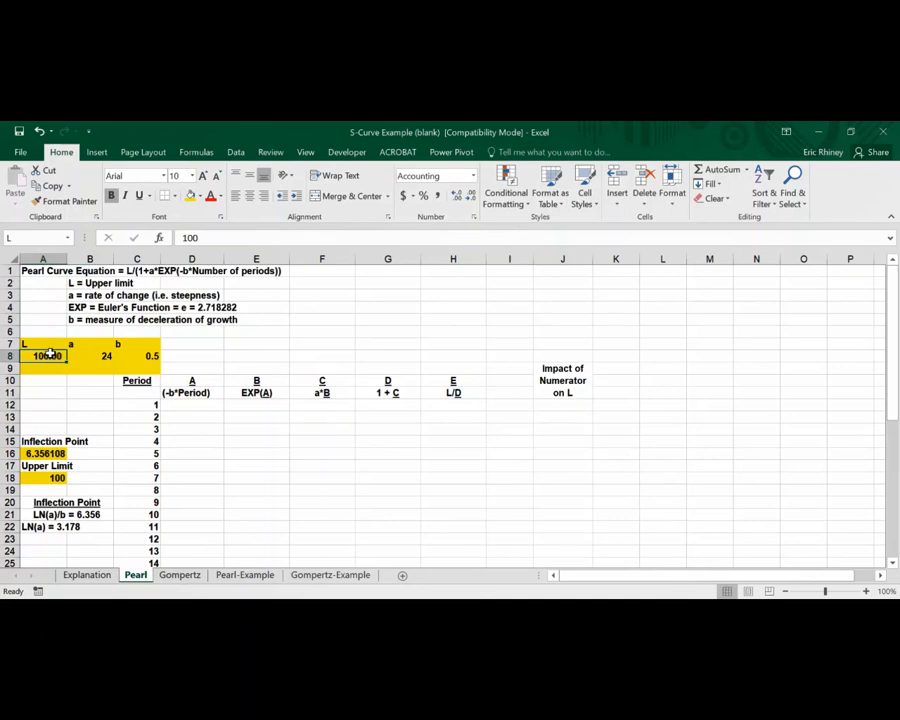
click(550, 403)
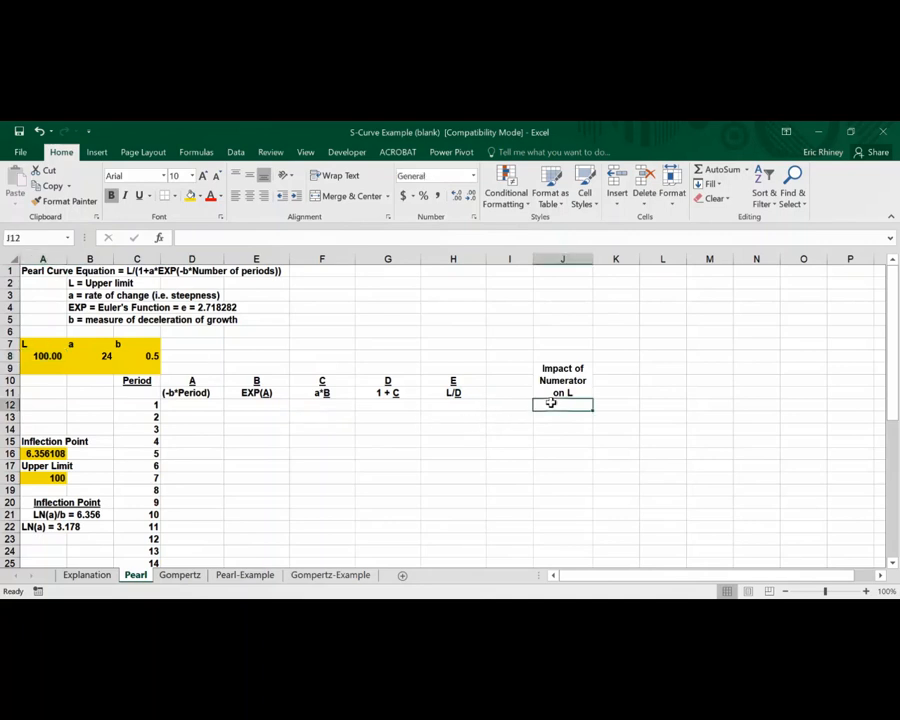
text(=)
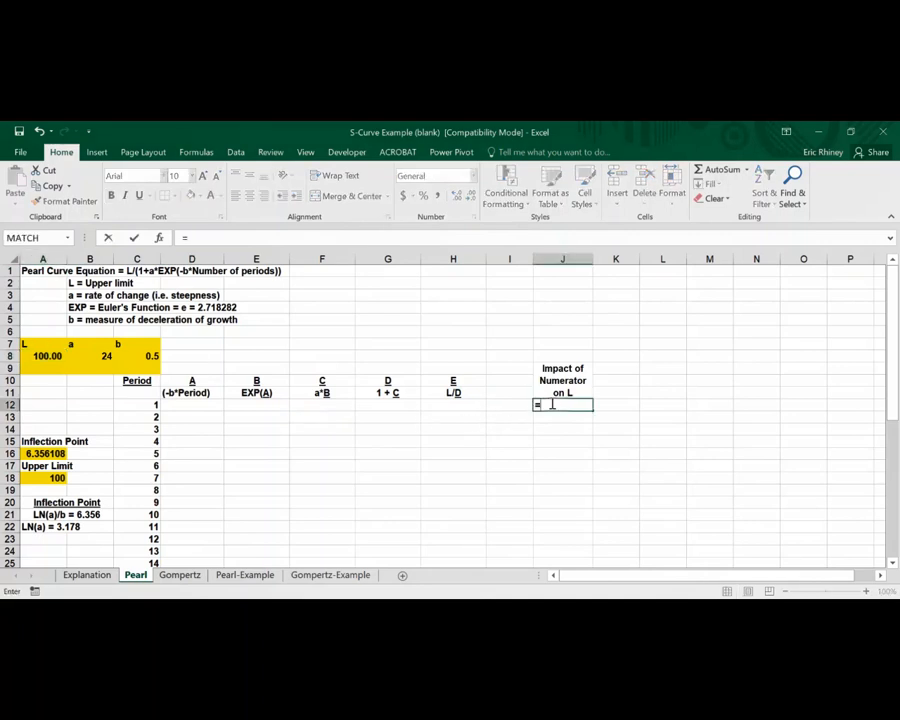
click(50, 356)
text(/)
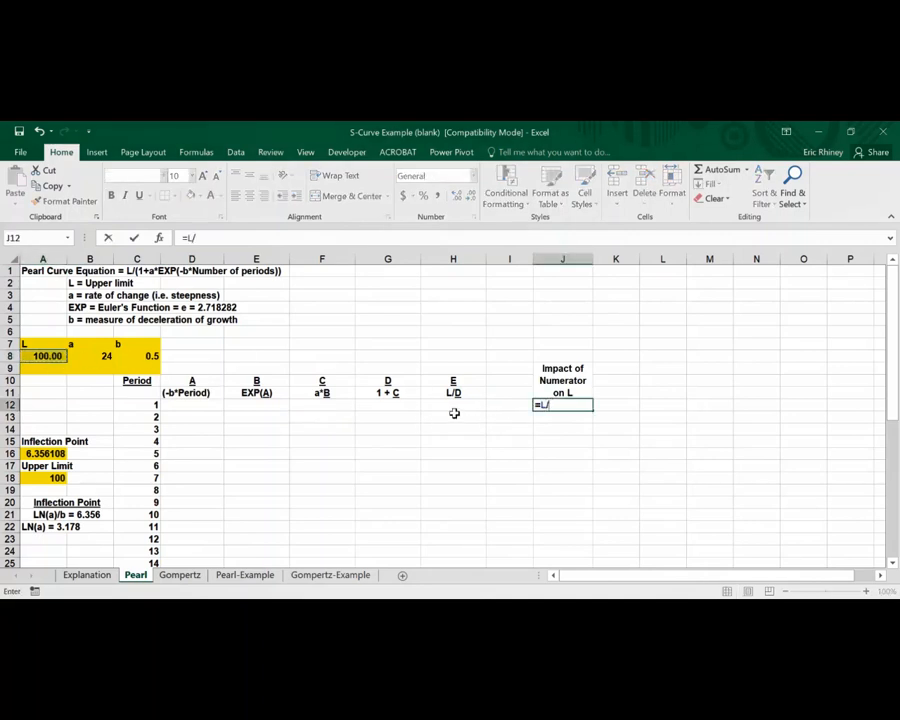
text(1)
key(Return)
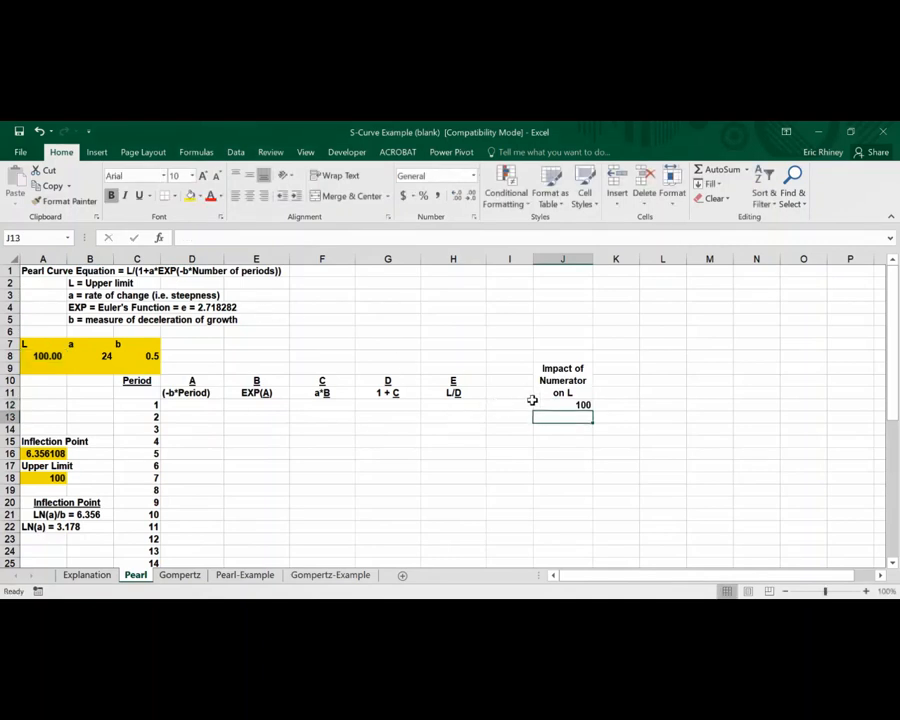
Copy J12's formula into J13 and change its divisor to 2
key(Up)
drag(591, 409, 596, 421)
key(Down)
click(224, 240)
key(BackSpace)
text(2)
key(Return)
click(567, 416)
click(590, 428)
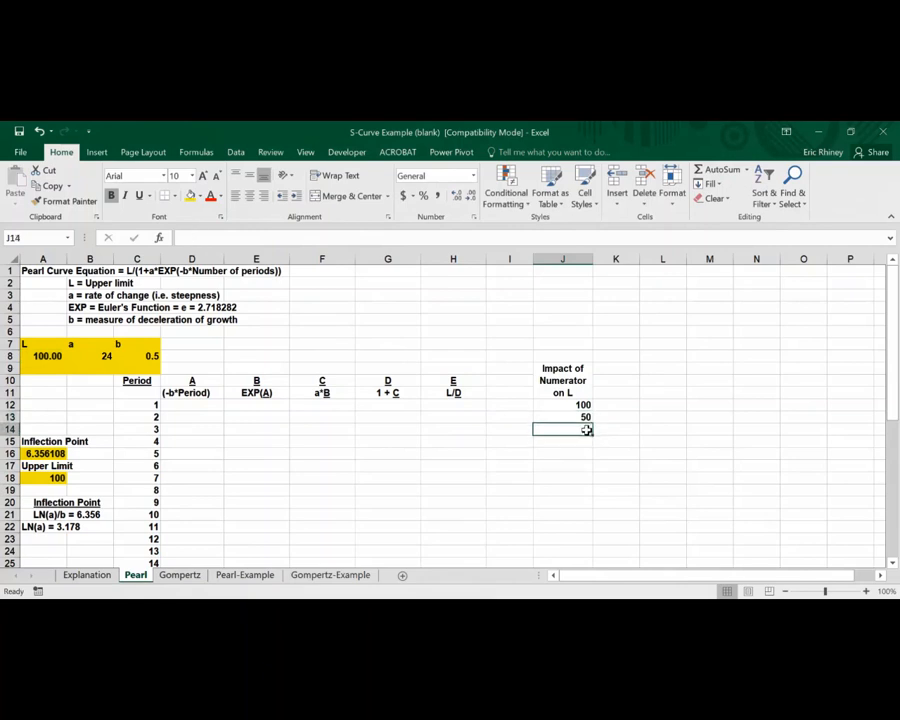
text(=)
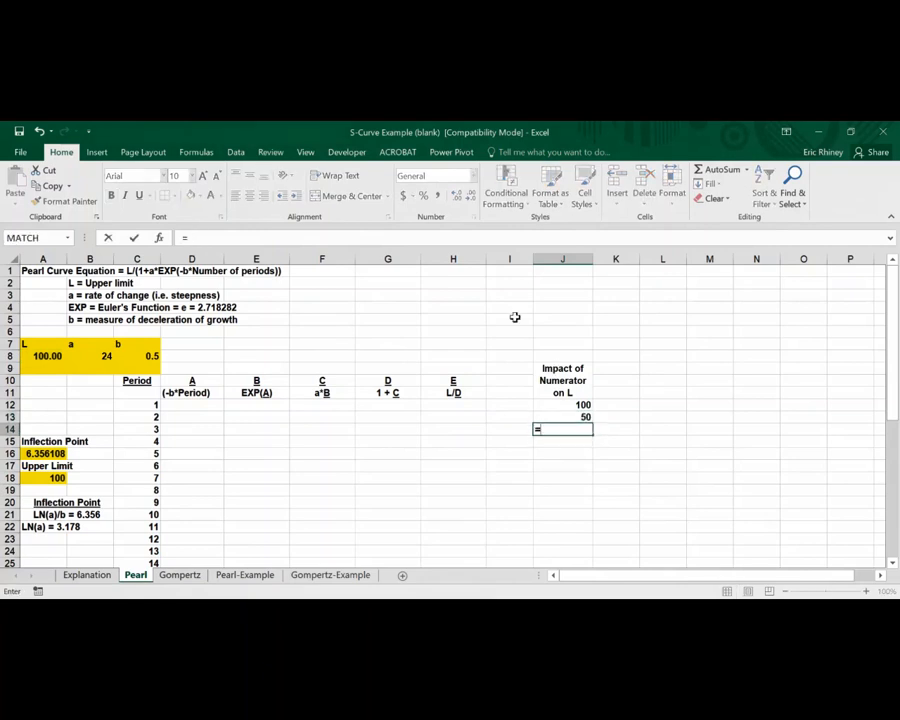
click(411, 237)
key(Escape)
Copy J13's formula into J14 and change its divisor to 3
key(Up)
key(Down)
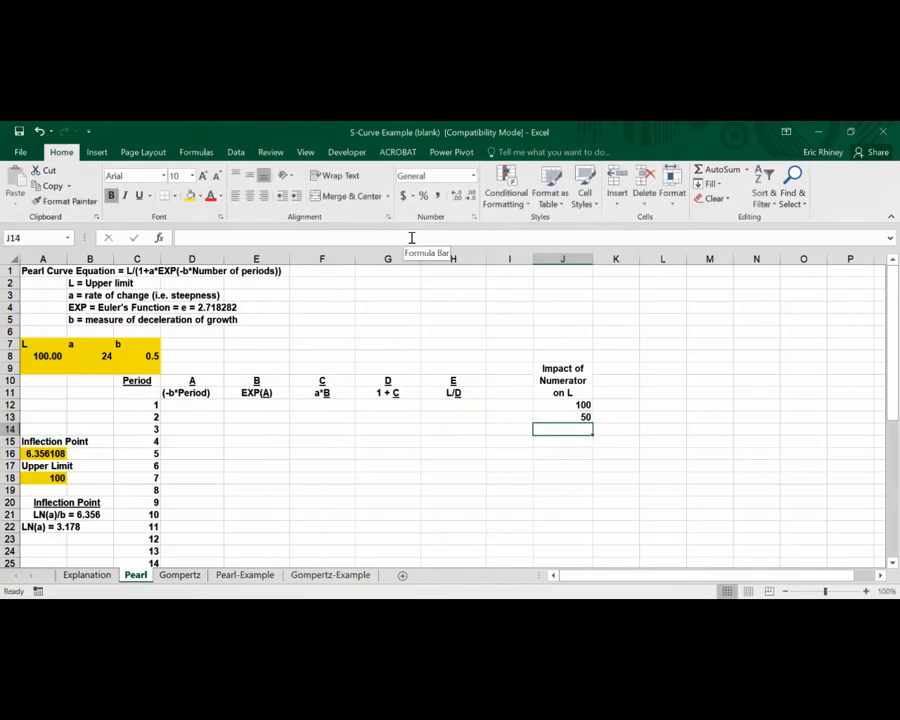
key(Up)
key(ctrl+c)
key(Down)
key(Return)
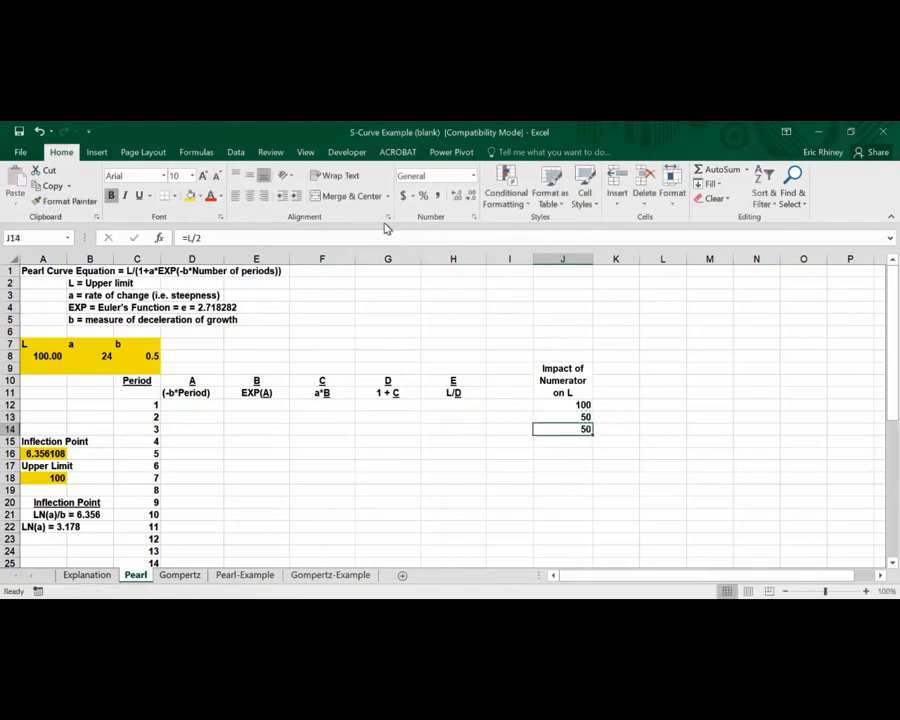
click(272, 234)
key(BackSpace)
text(3)
key(Return)
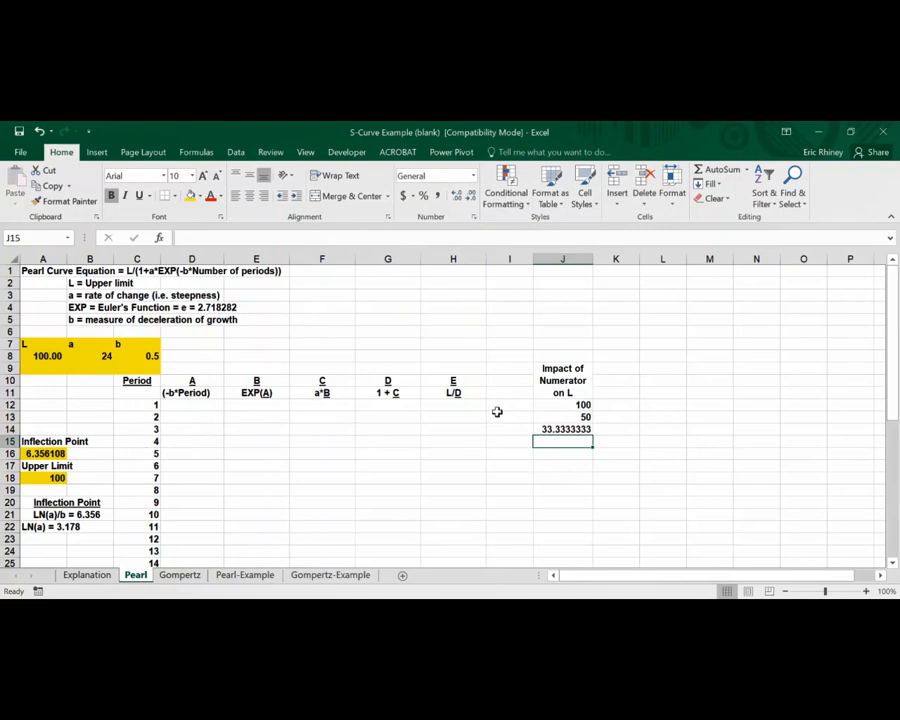
Change J12 to divide L by the period in C12 and fill it down to J24
click(556, 404)
click(220, 238)
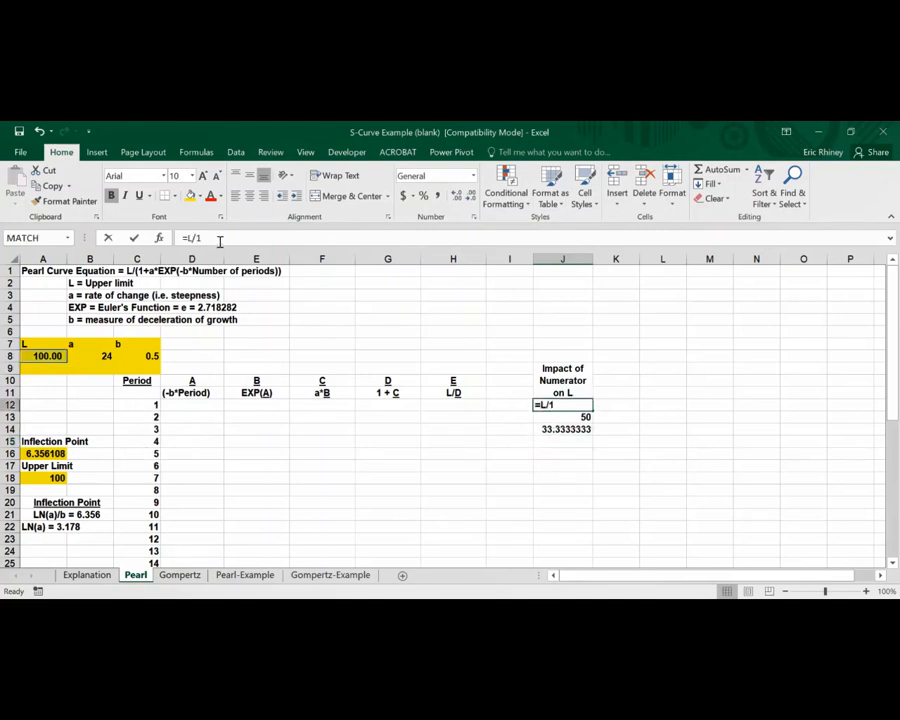
key(BackSpace)
click(133, 406)
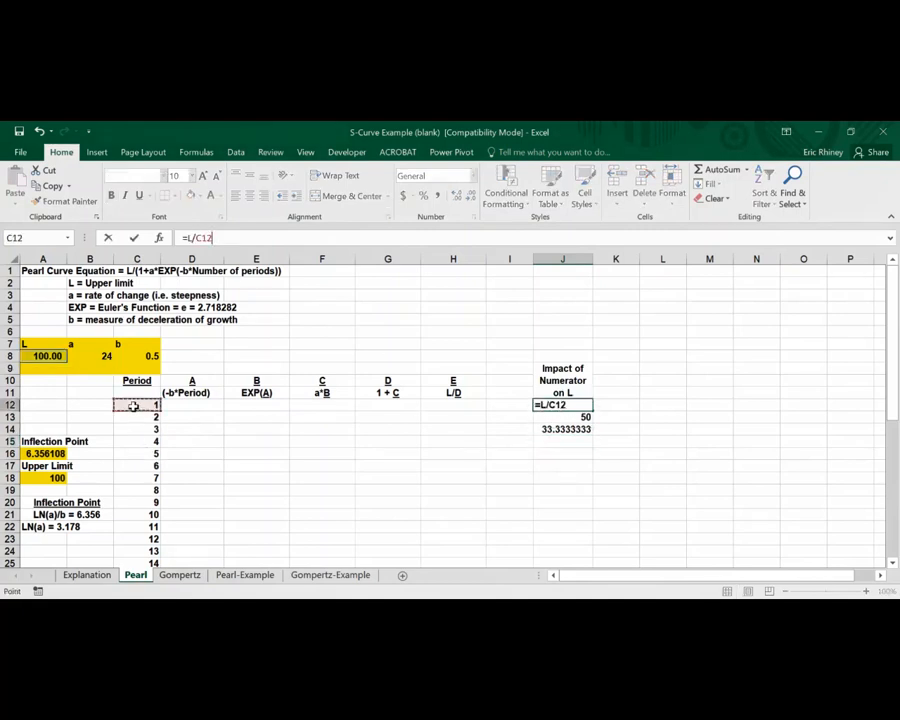
key(Return)
click(545, 405)
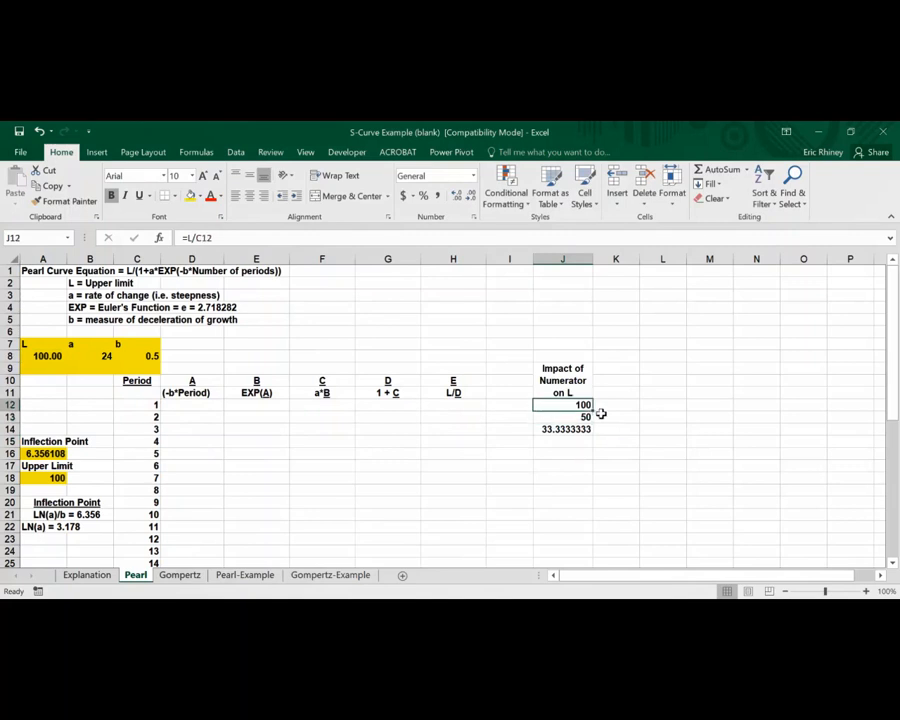
drag(592, 411, 580, 549)
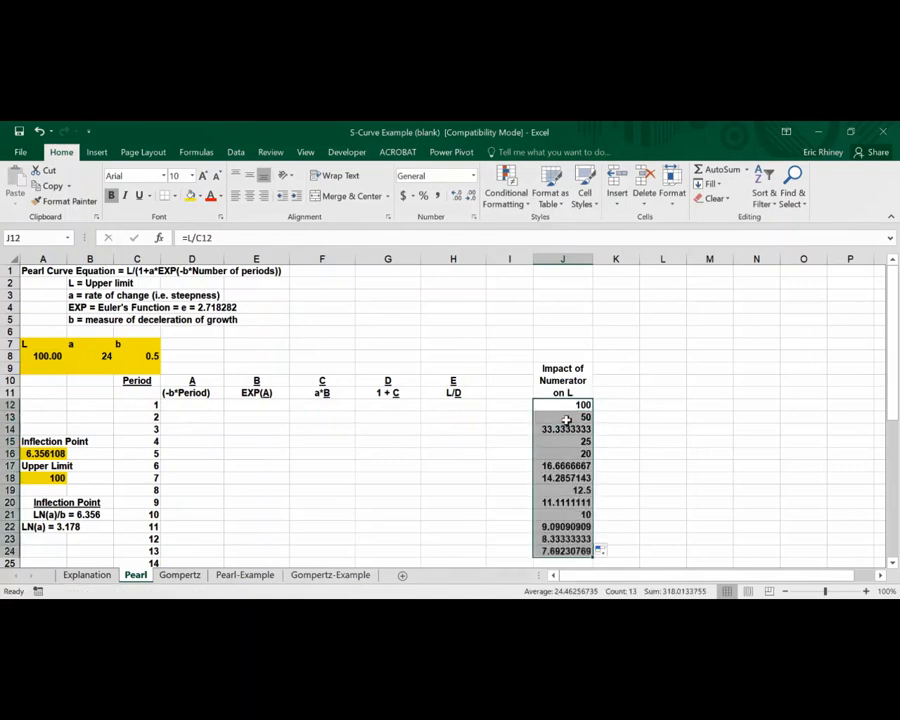
scroll(572, 450, down, 1)
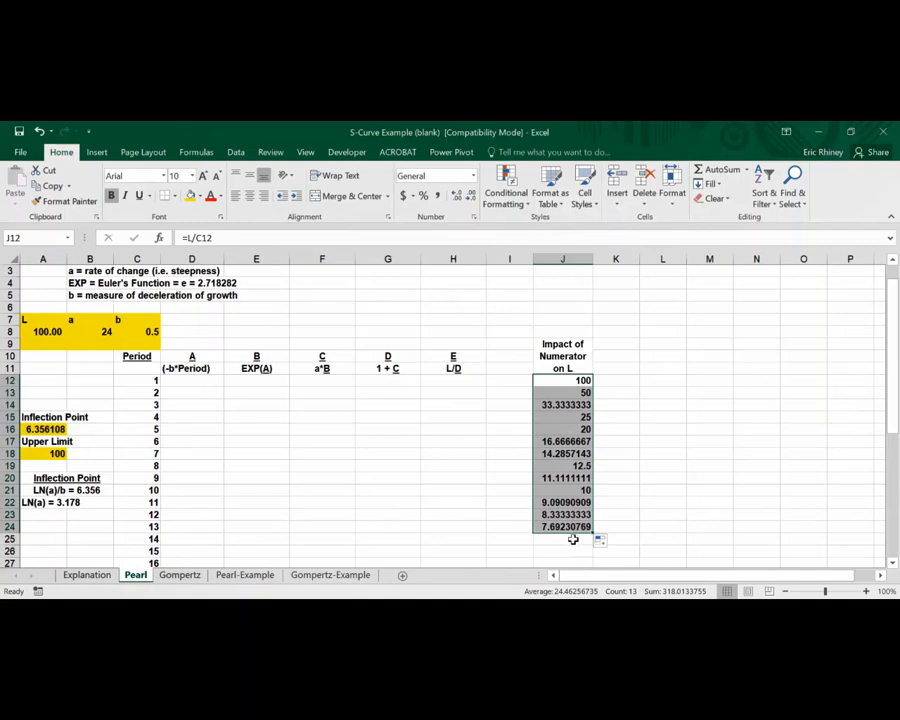
scroll(408, 488, up, 1)
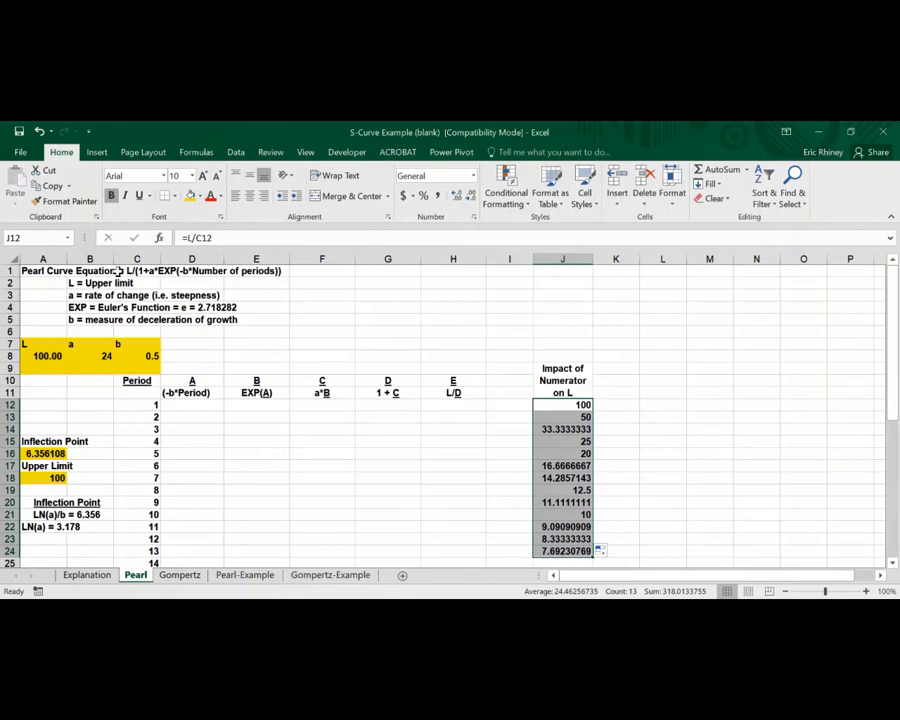
click(88, 575)
click(181, 408)
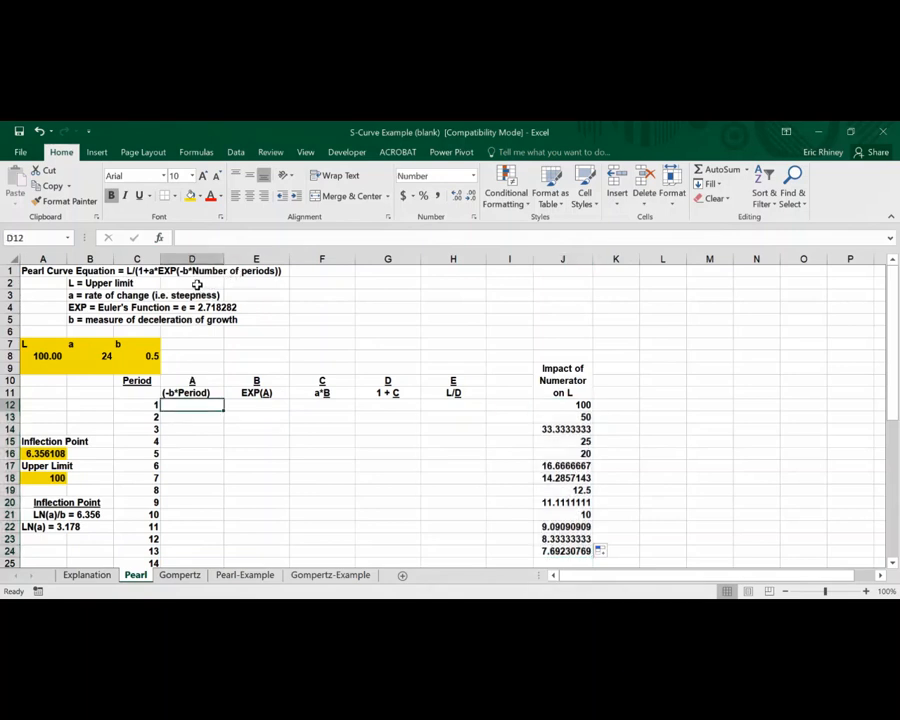
text((-)
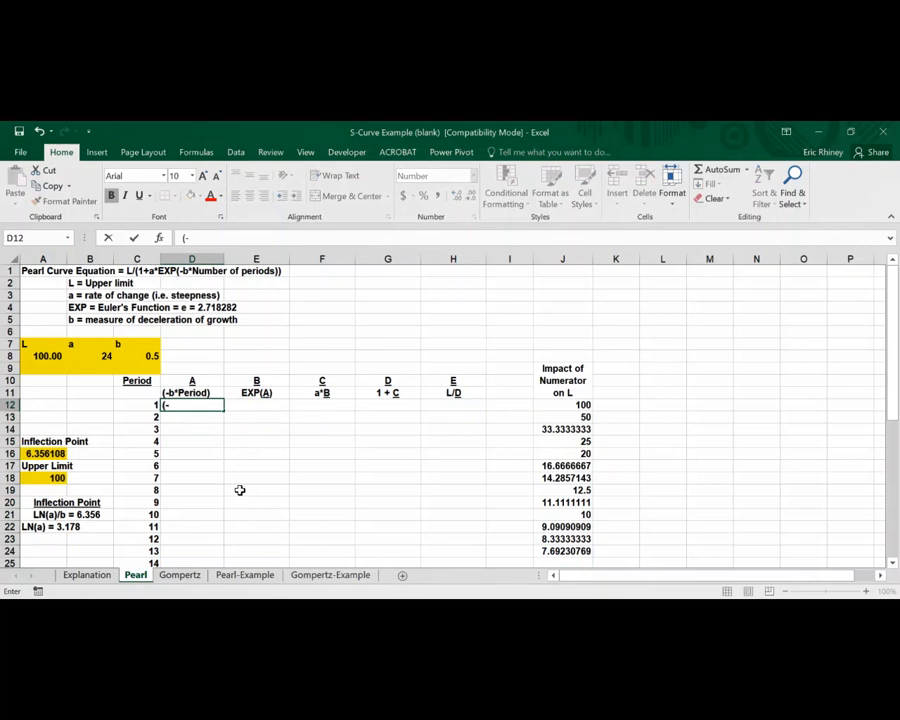
click(152, 356)
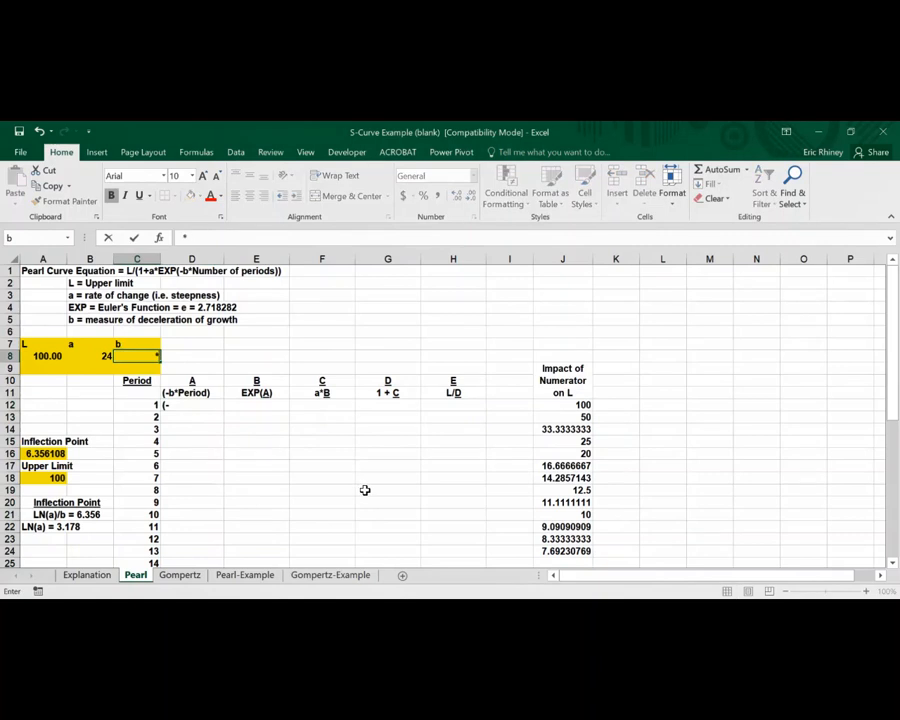
key(Delete)
click(158, 404)
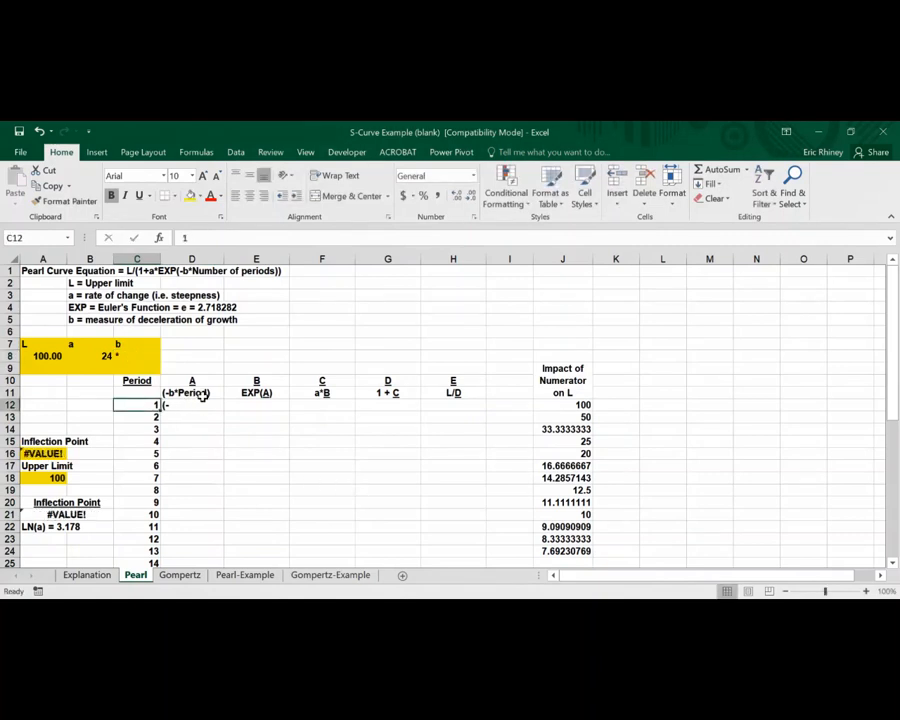
click(187, 403)
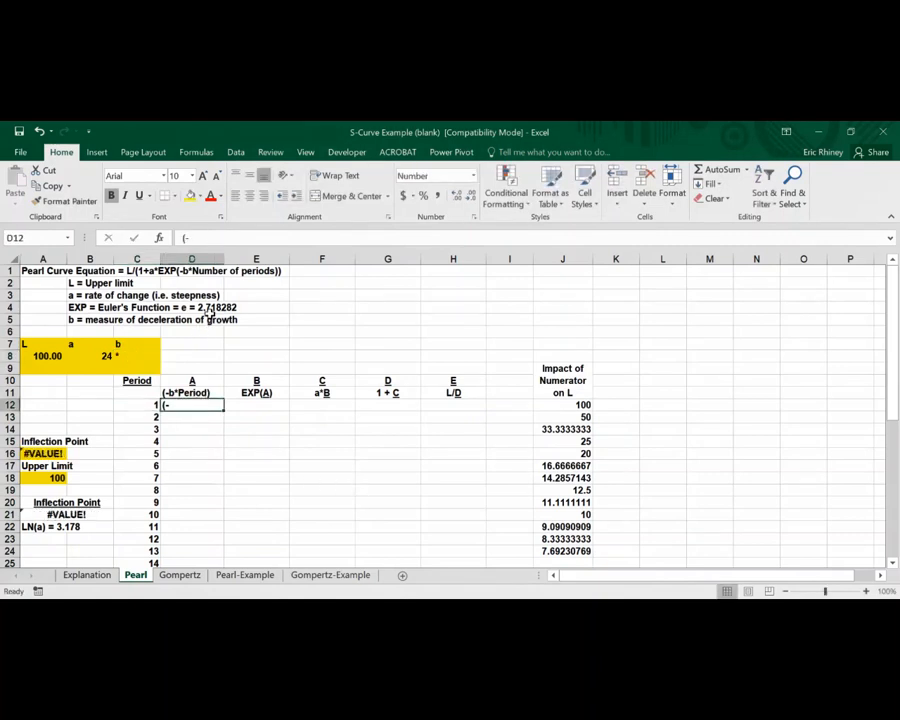
key(BackSpace)
text(=)
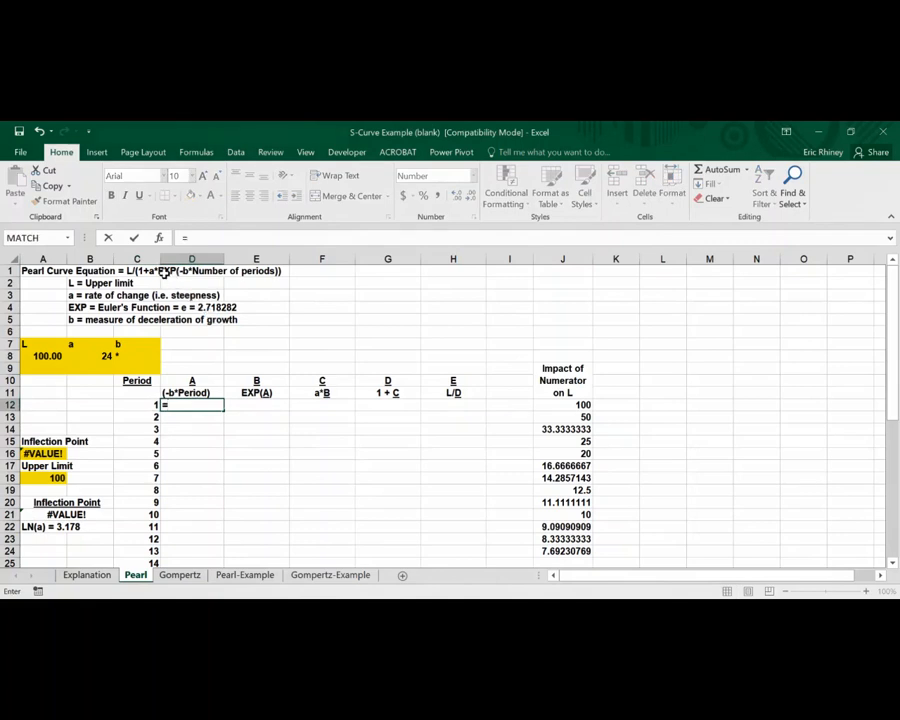
text((-)
key(Escape)
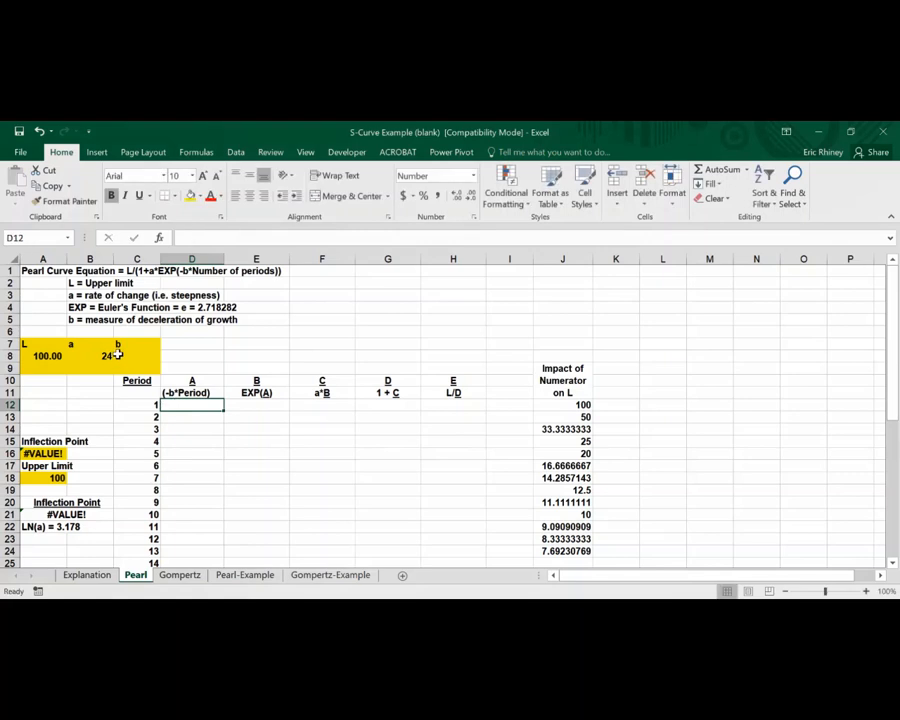
Restore the b parameter in C8 to 0.5
click(118, 354)
text(0.5)
key(ctrl+Return)
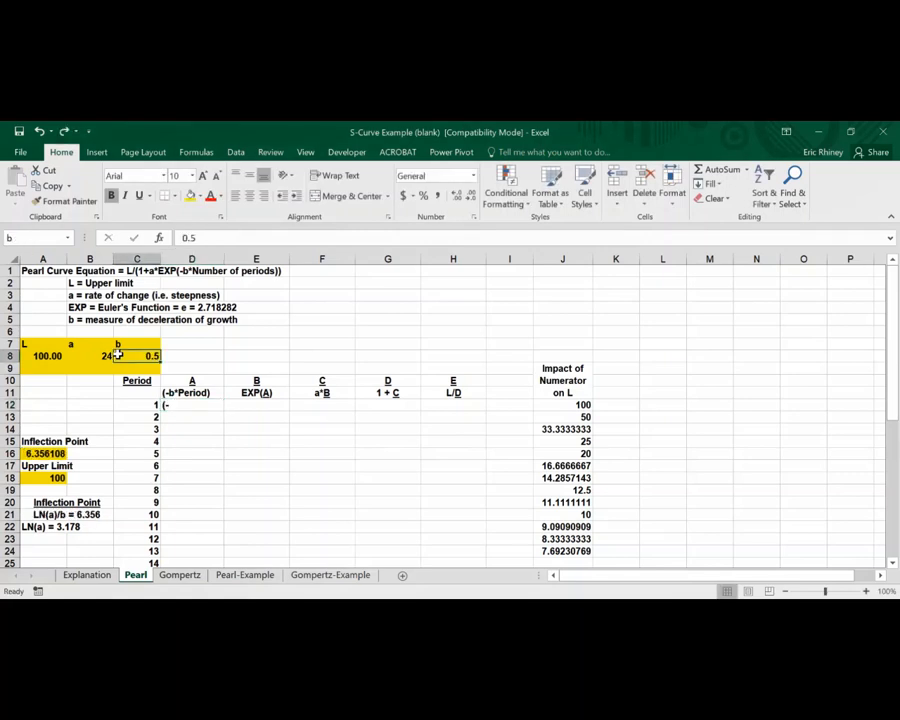
Enter the formula =(-b*C12) in D12 for the -b*Period column
click(168, 401)
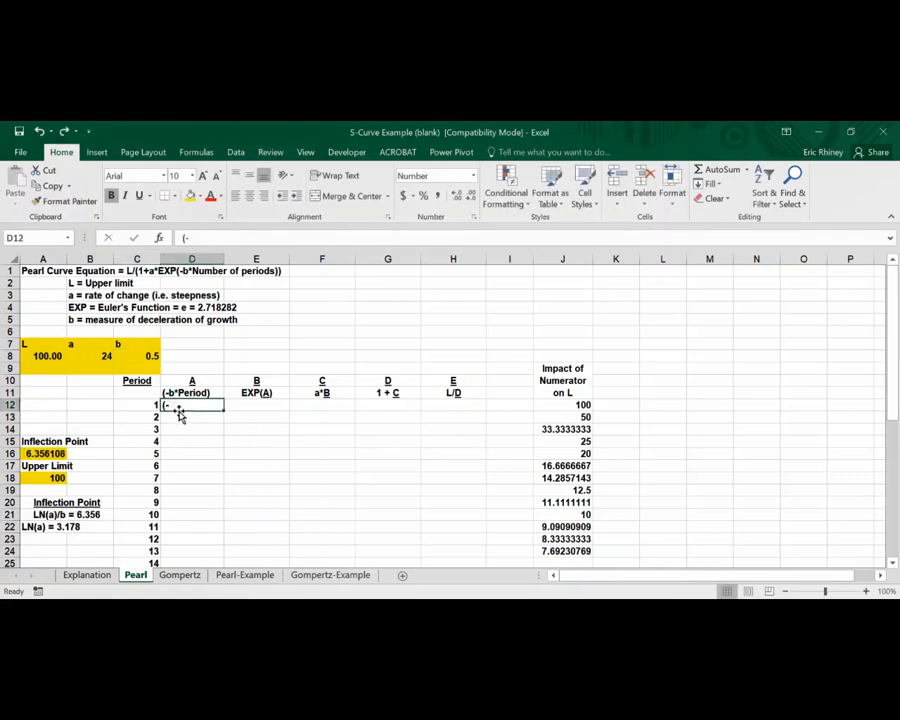
text(=()
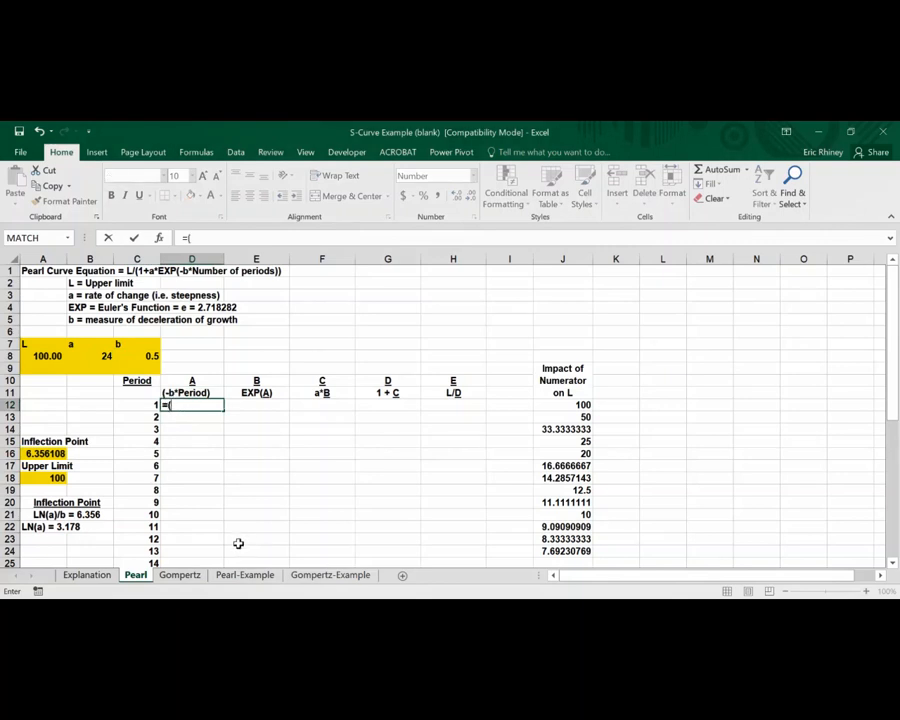
text(-)
click(152, 355)
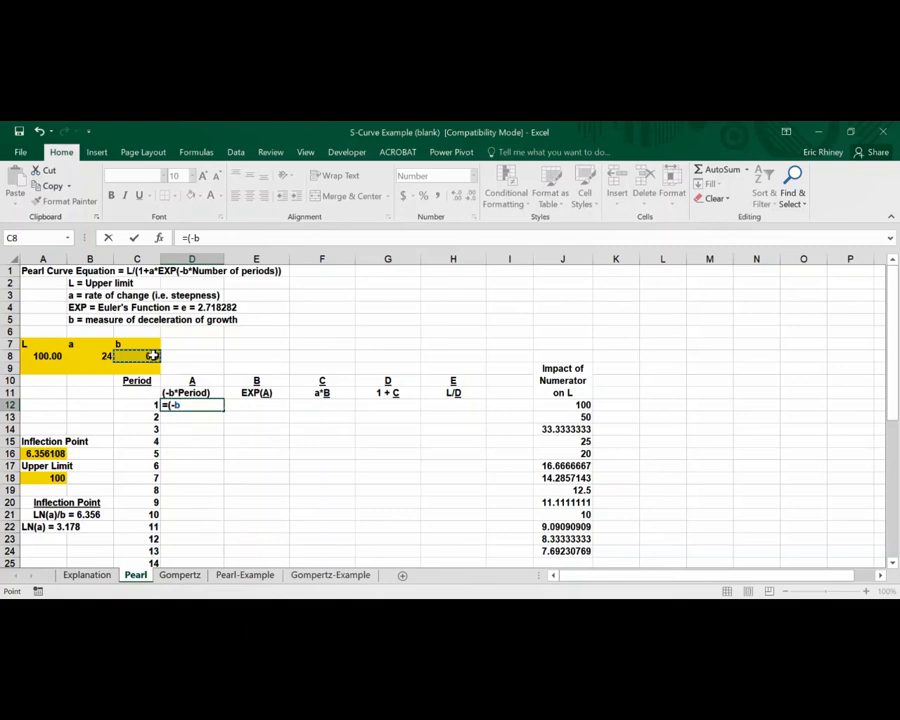
text(*)
click(149, 408)
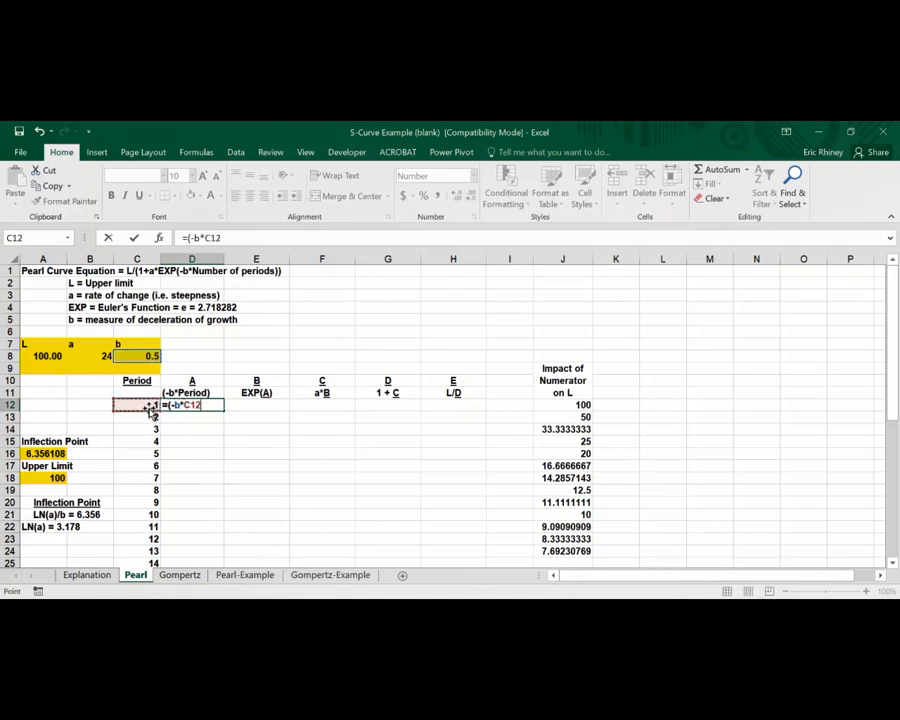
text())
key(Return)
click(165, 396)
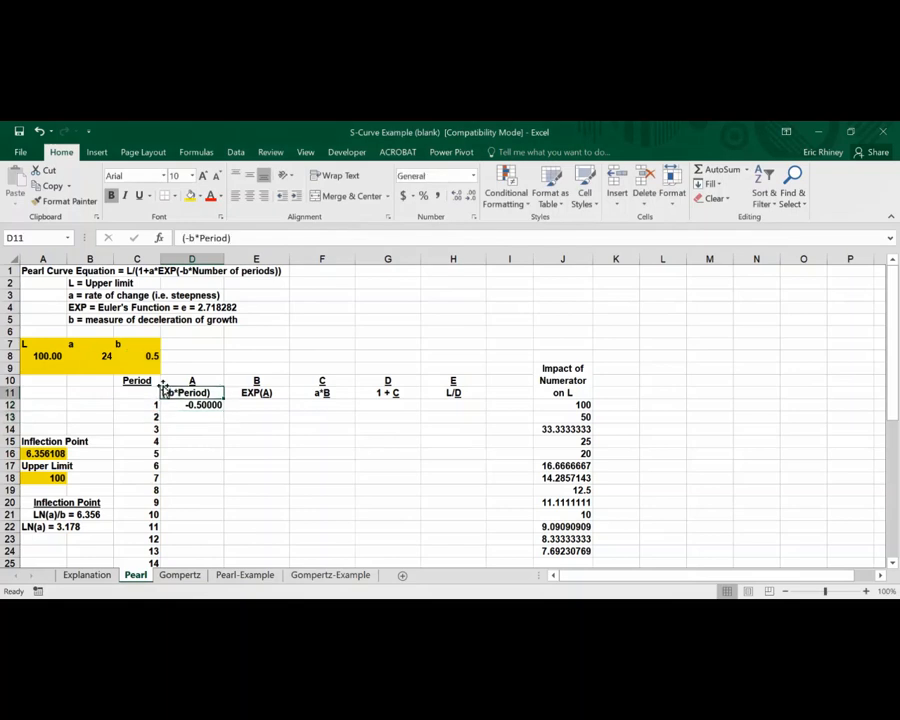
Fill the -b*Period formula from D12 down to D28 for all 17 periods
click(205, 405)
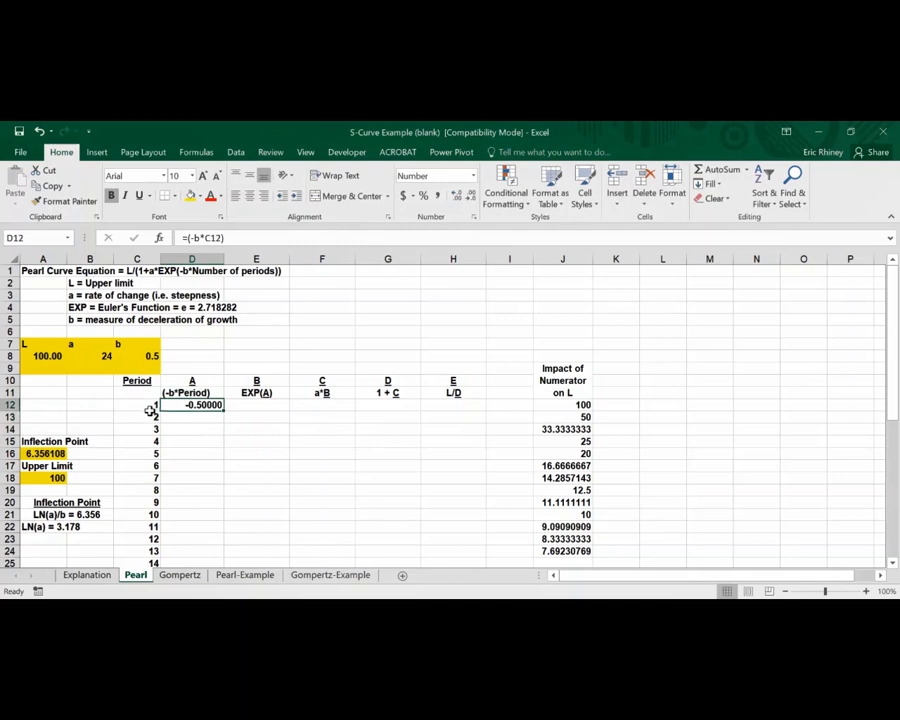
drag(227, 413, 209, 539)
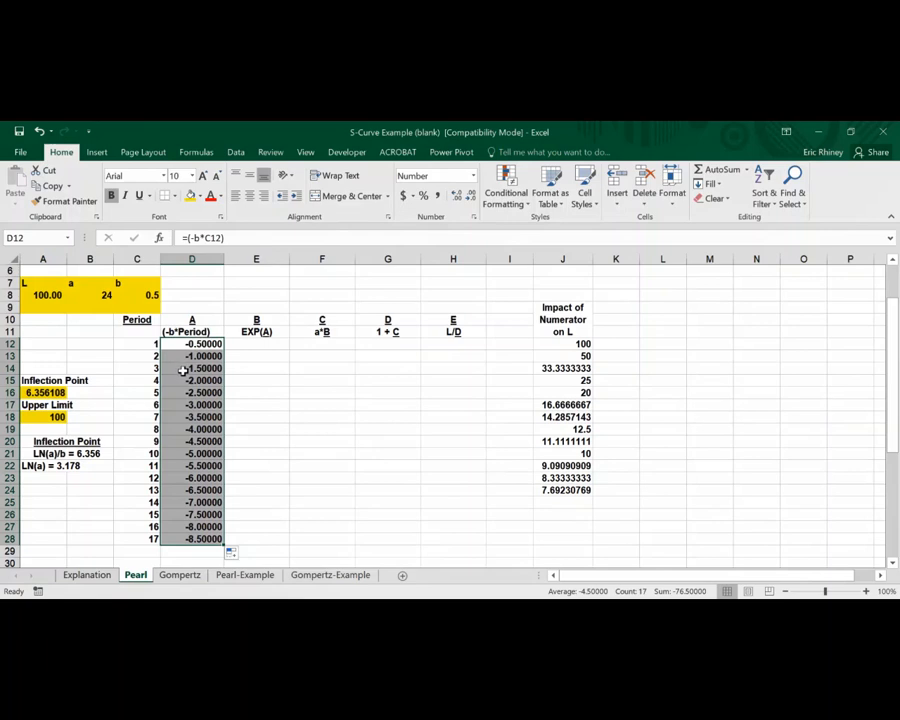
scroll(200, 447, up, 2)
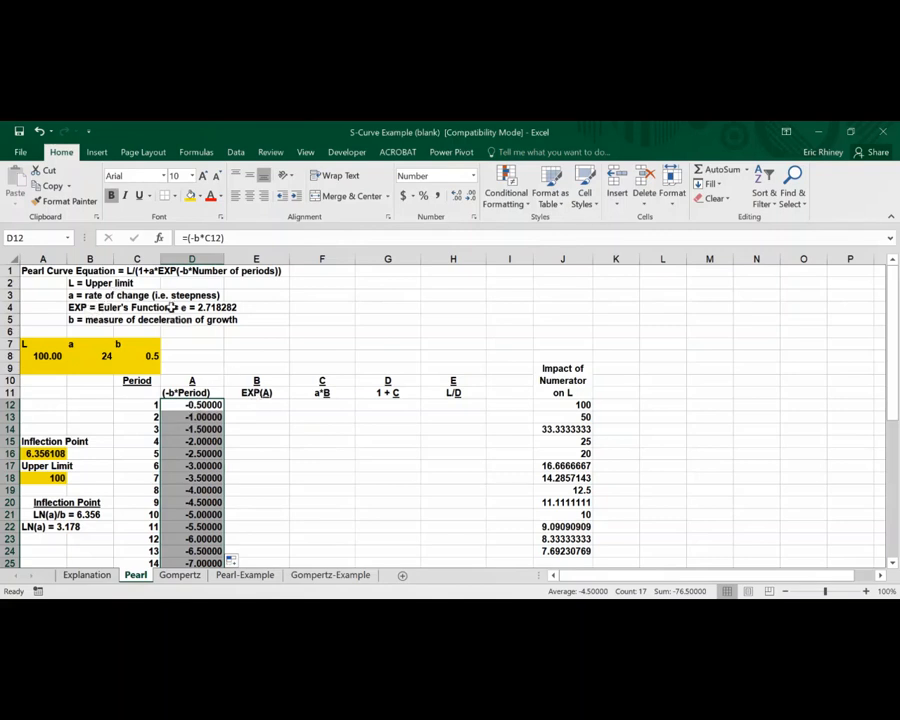
Enter the formula =EXP(D12) in E12 for the EXP(A) column
click(244, 409)
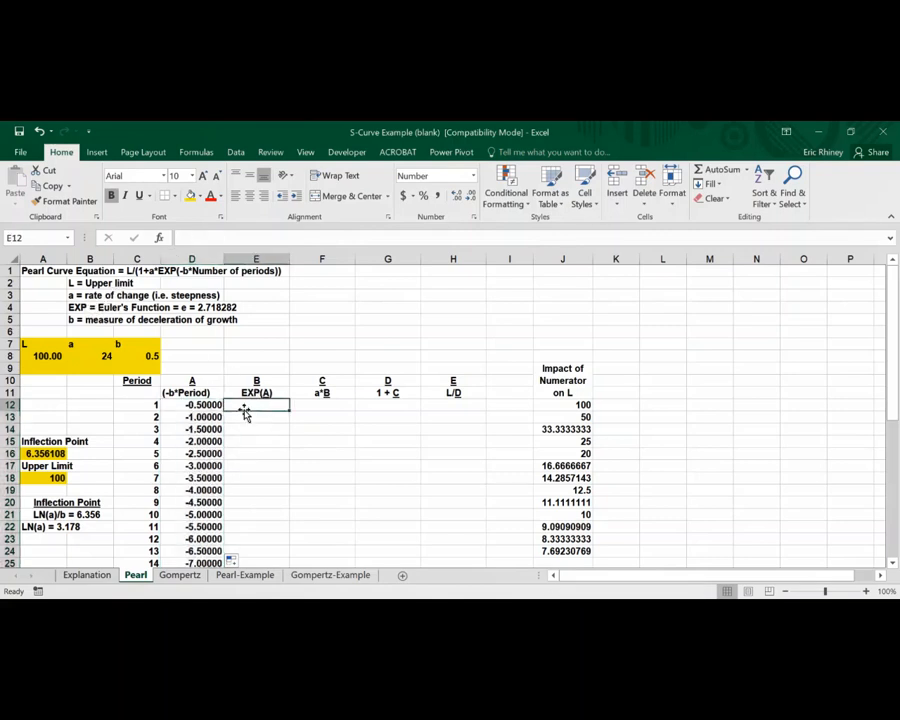
click(92, 575)
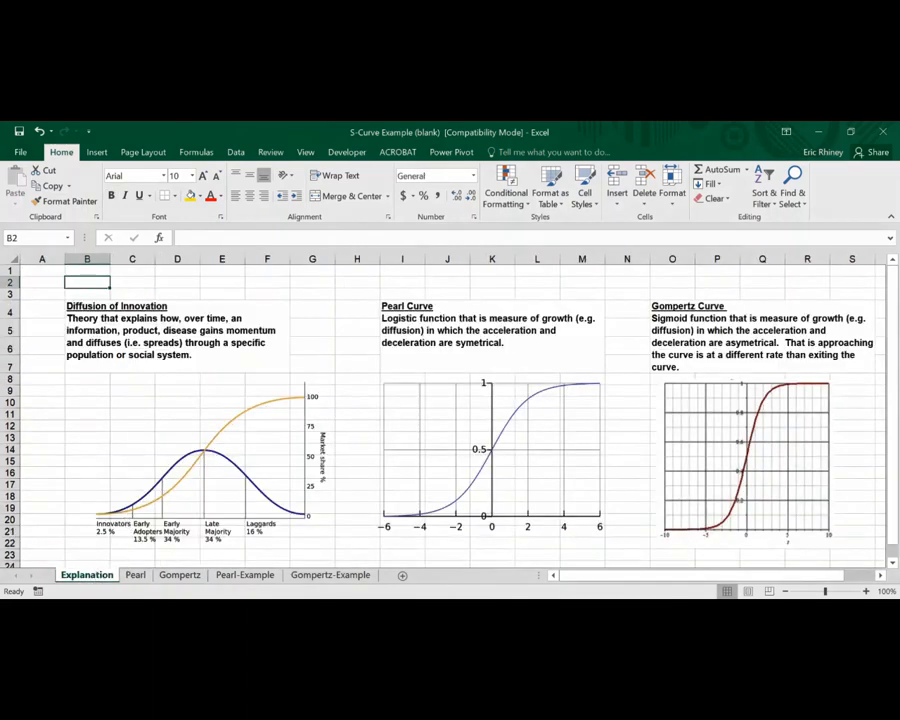
click(136, 576)
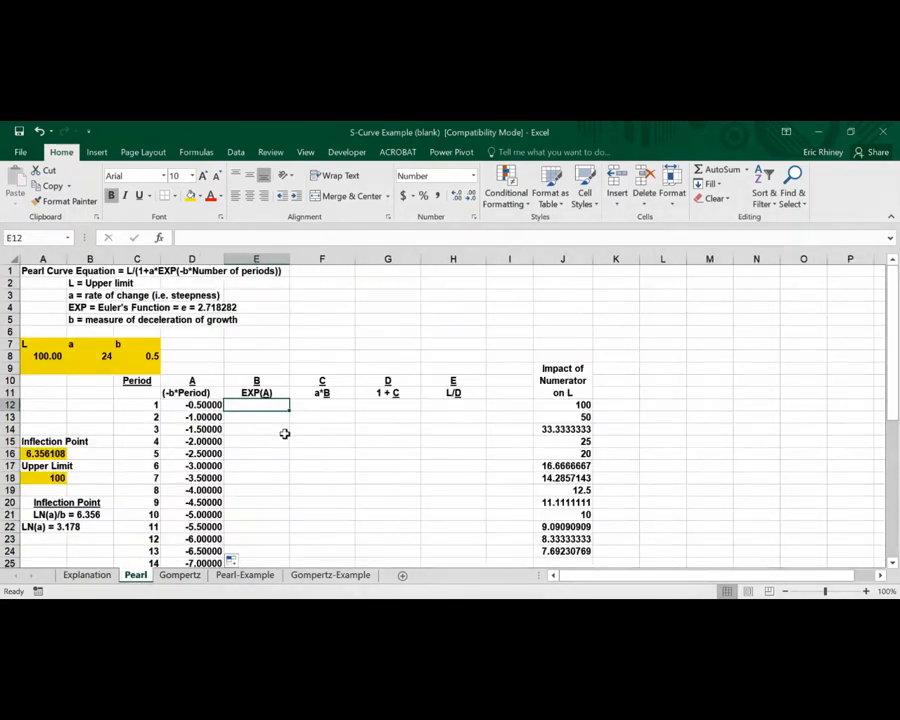
text(=E)
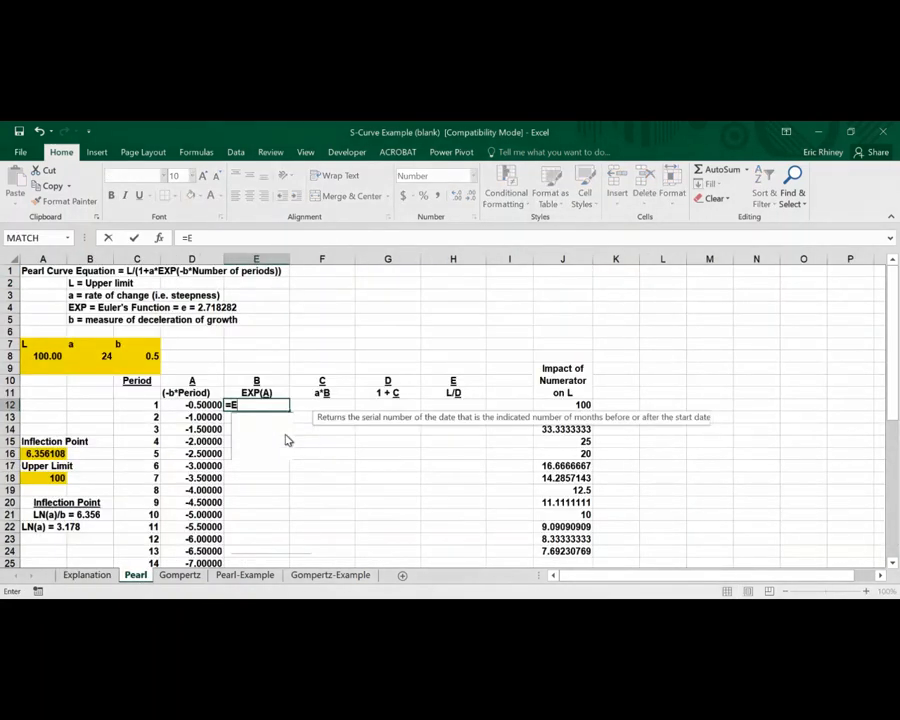
text(XP()
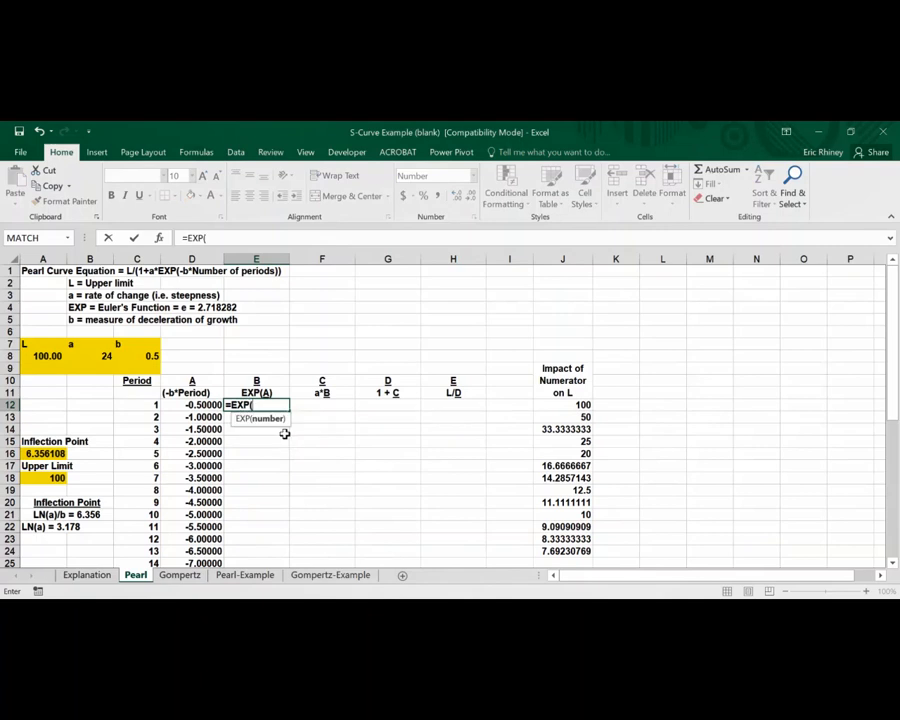
click(199, 405)
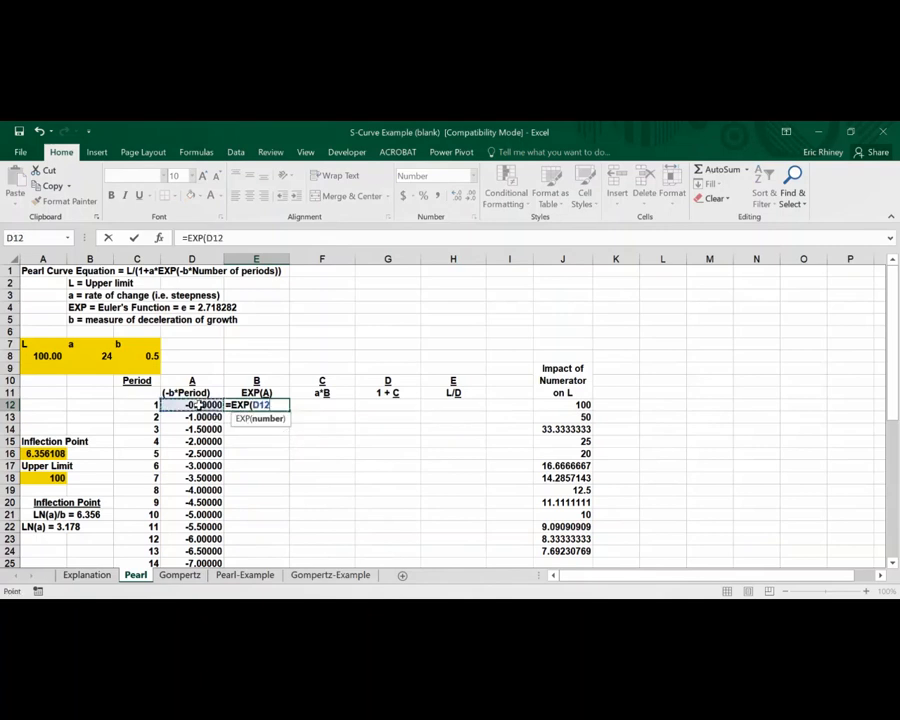
text())
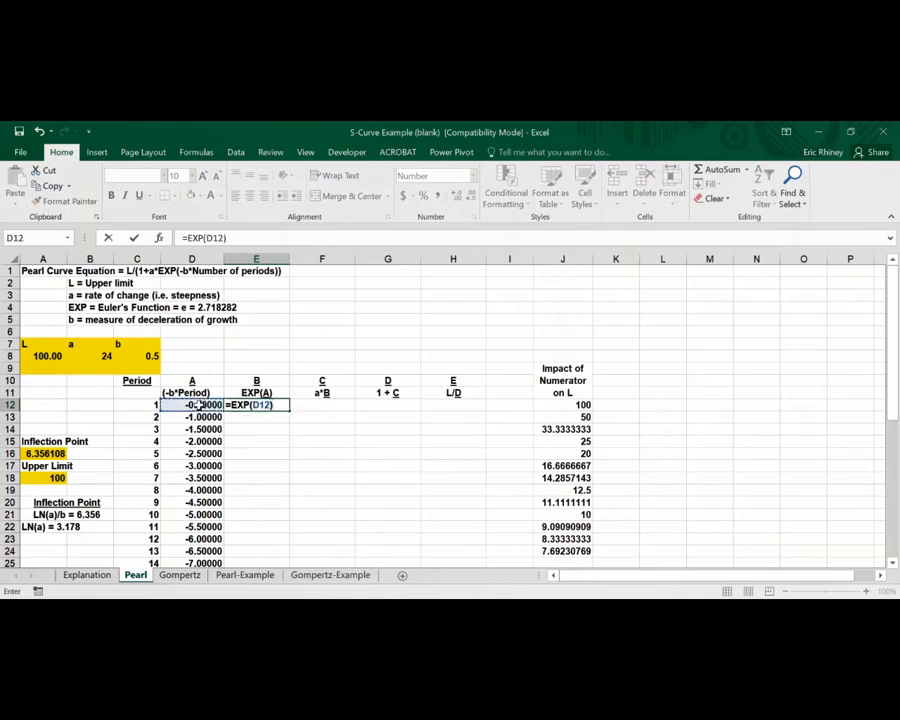
key(Return)
Fill the EXP formula from E12 down to E28
click(262, 404)
drag(290, 408, 261, 547)
scroll(233, 396, up, 2)
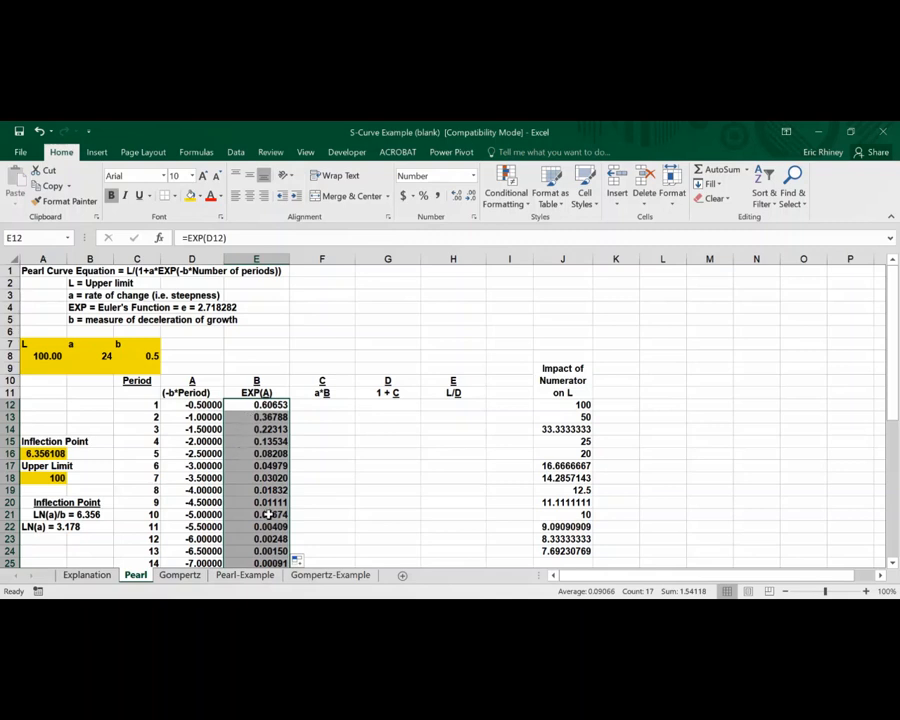
scroll(268, 514, down, 1)
scroll(266, 512, up, 1)
scroll(258, 450, down, 2)
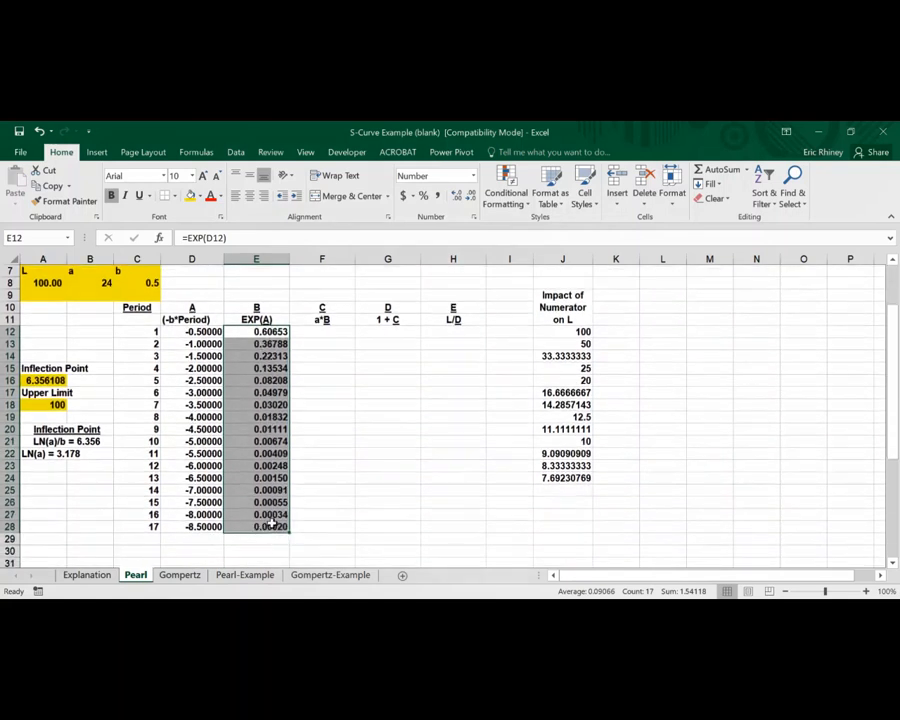
scroll(272, 522, up, 2)
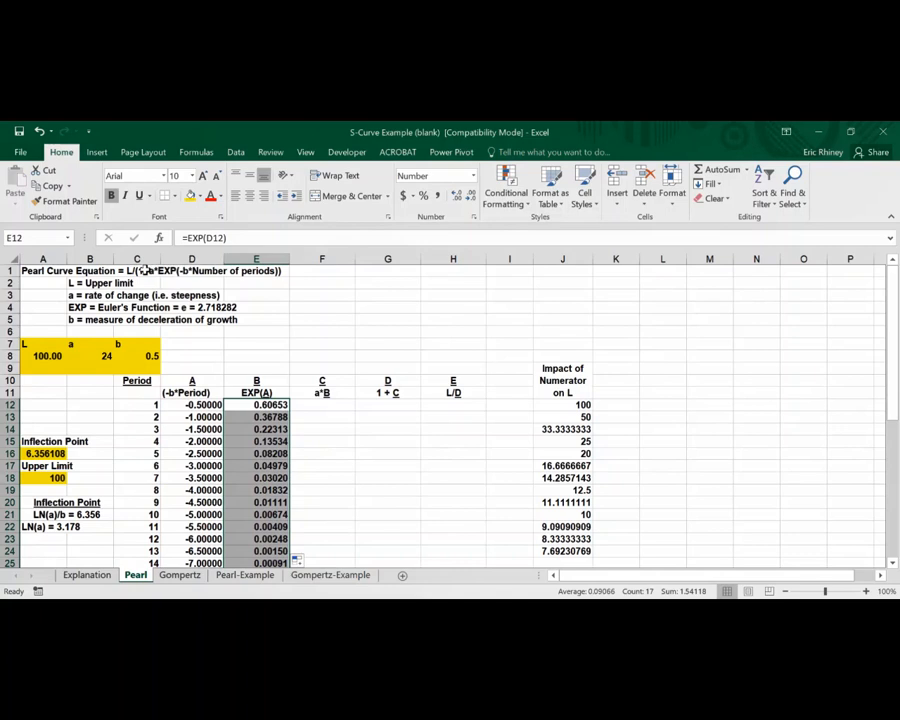
scroll(262, 440, down, 3)
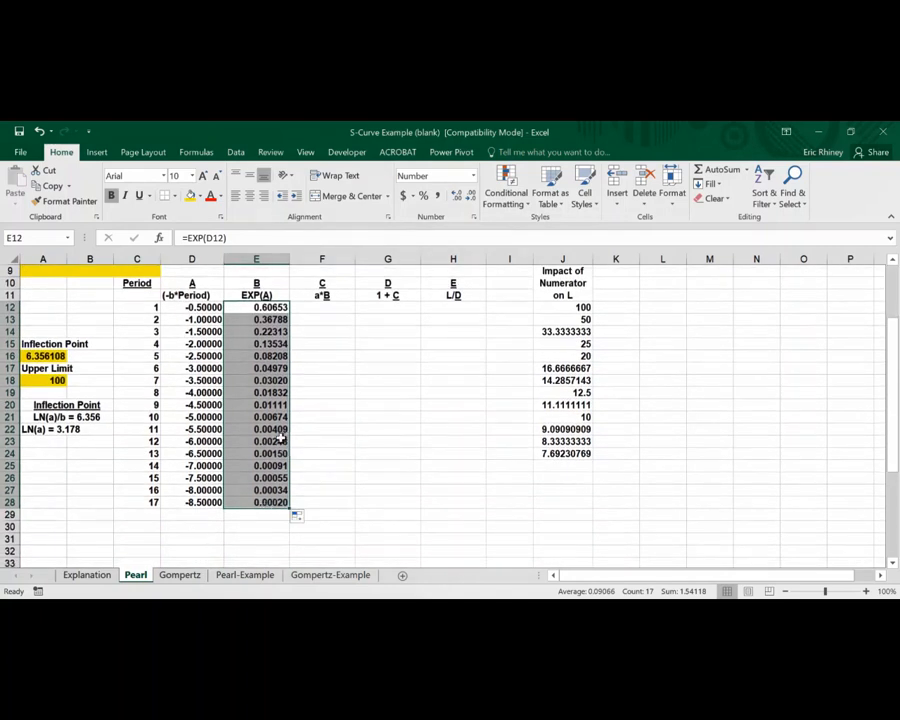
scroll(283, 441, up, 2)
scroll(290, 430, up, 1)
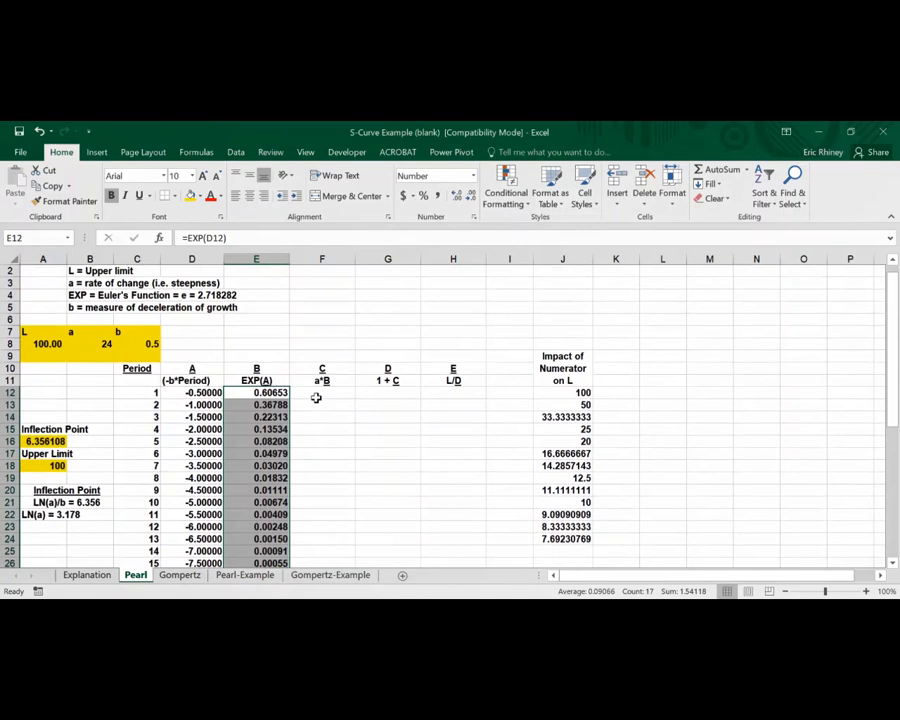
Enter the formula =a*E12 in F12 for the a*B column
click(316, 396)
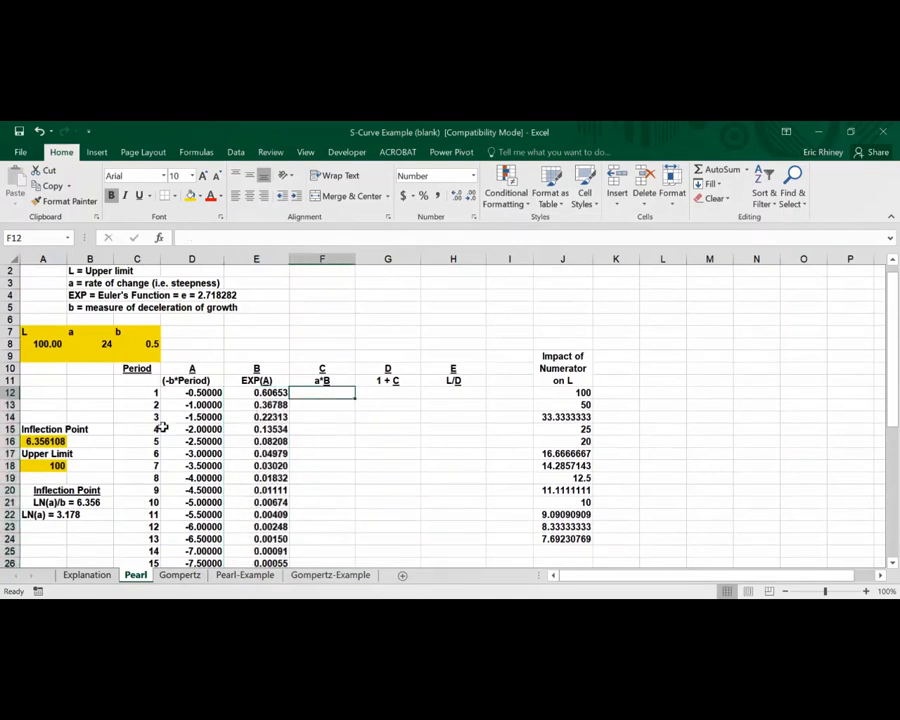
scroll(231, 416, up, 1)
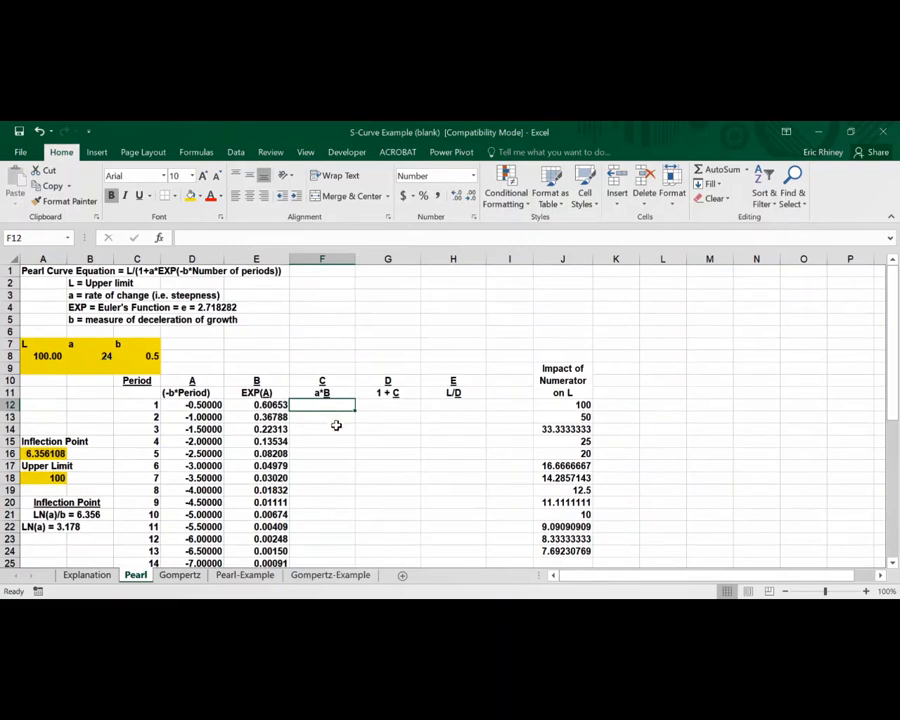
text(=)
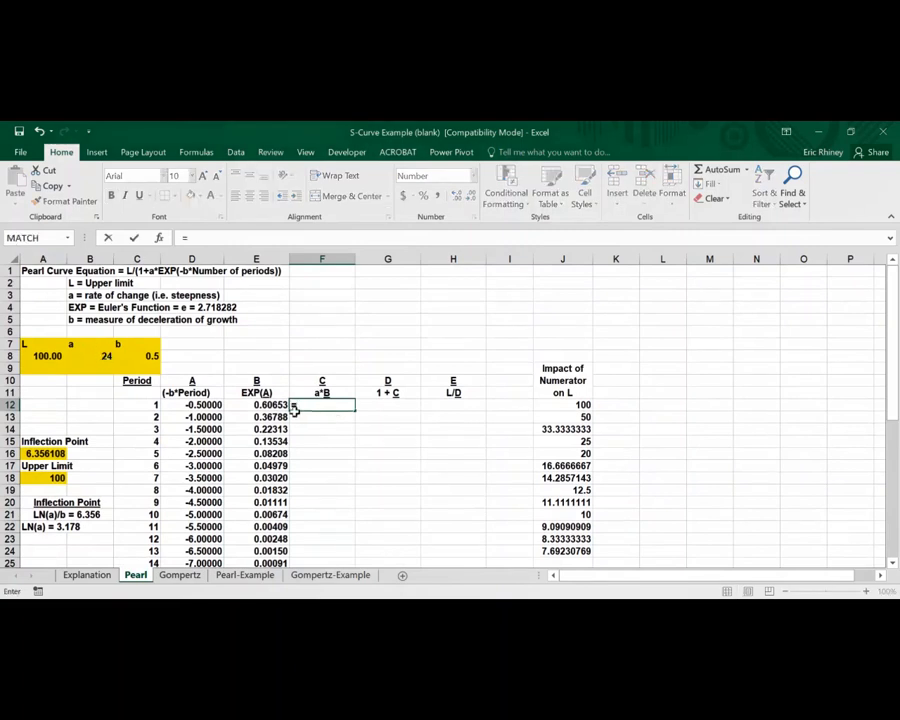
click(108, 355)
text(*)
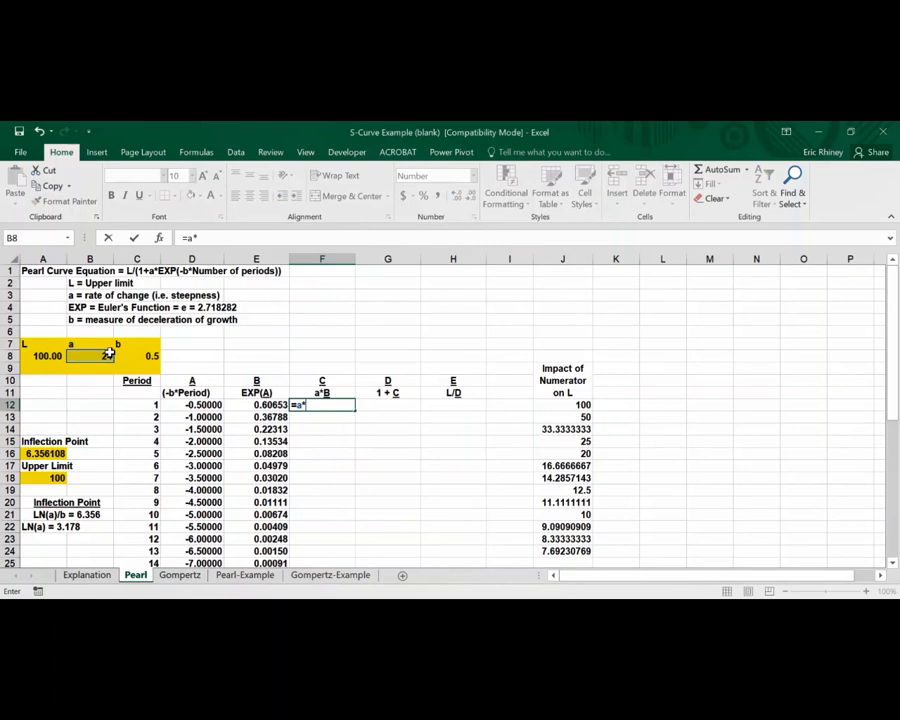
click(237, 404)
key(Return)
Fill the a*B formula from F12 down to F28
click(304, 407)
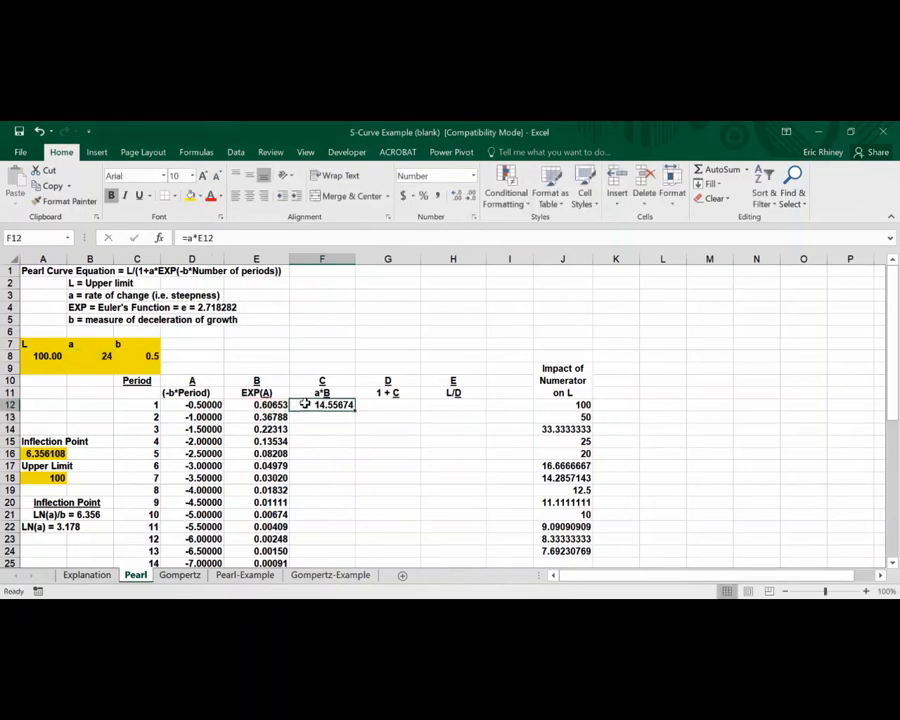
drag(354, 411, 334, 542)
scroll(321, 420, down, 1)
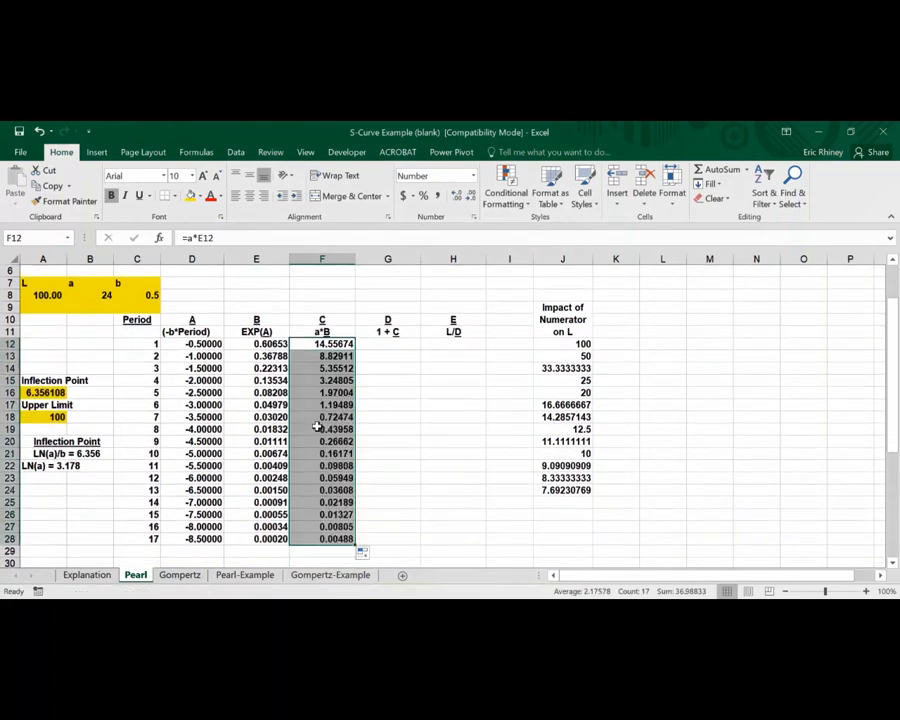
scroll(321, 367, up, 2)
scroll(321, 317, down, 2)
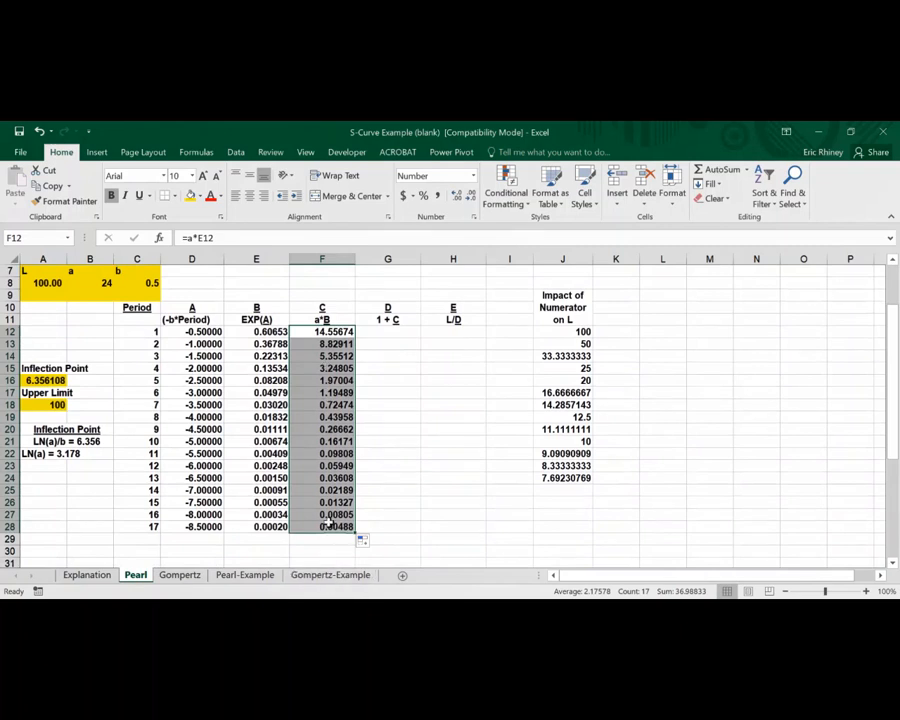
scroll(330, 527, up, 2)
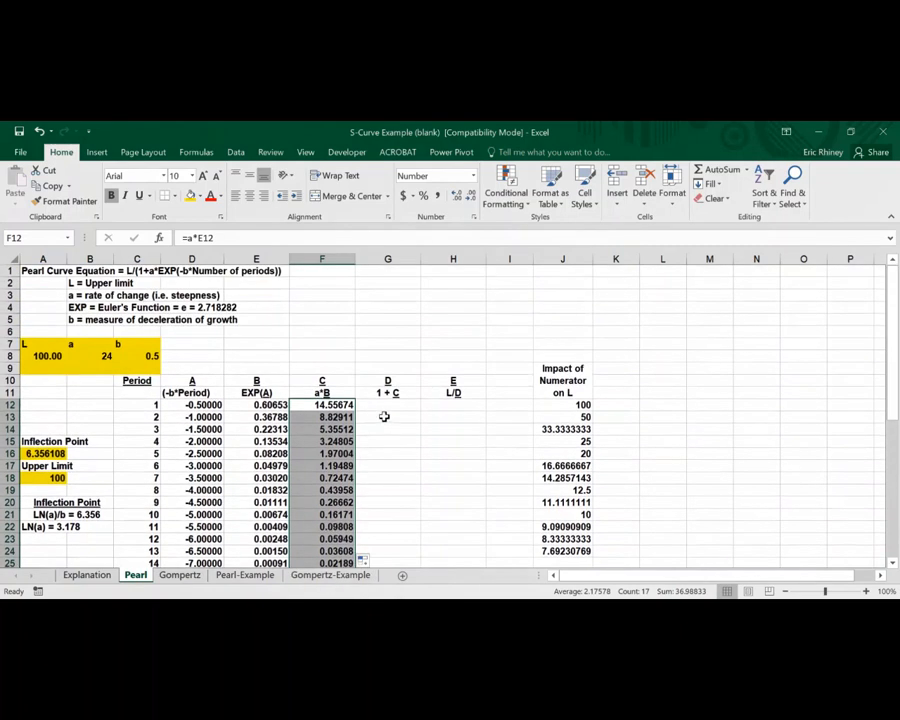
Enter the formula =1+F12 in G12 for the 1 + C column
click(383, 406)
text(1)
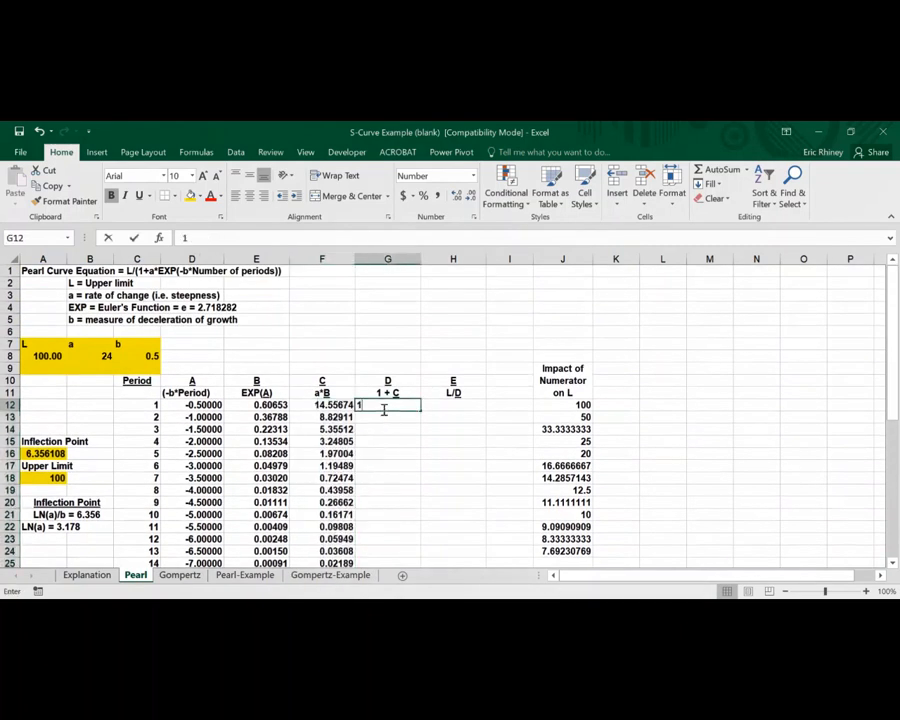
text(=1+)
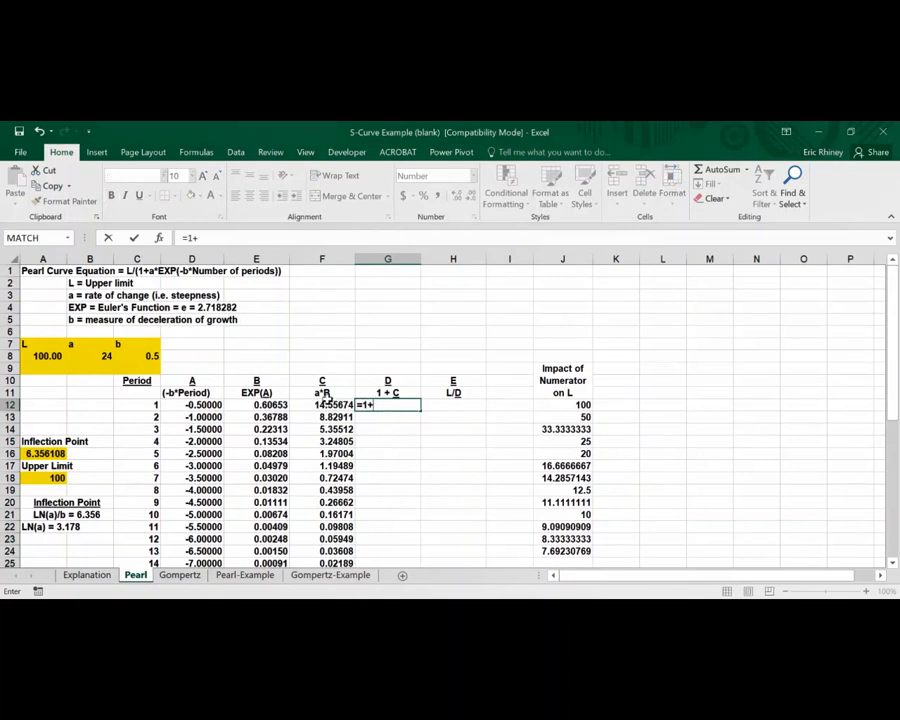
click(324, 405)
key(Return)
Fill the 1 + C formula from G12 down to G28
click(415, 405)
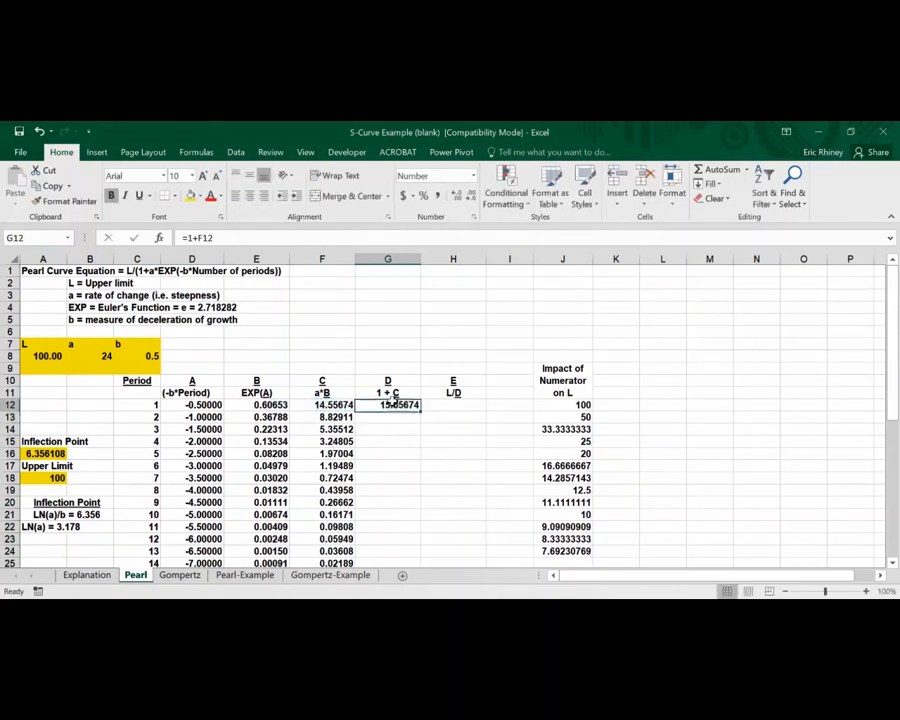
drag(421, 411, 397, 549)
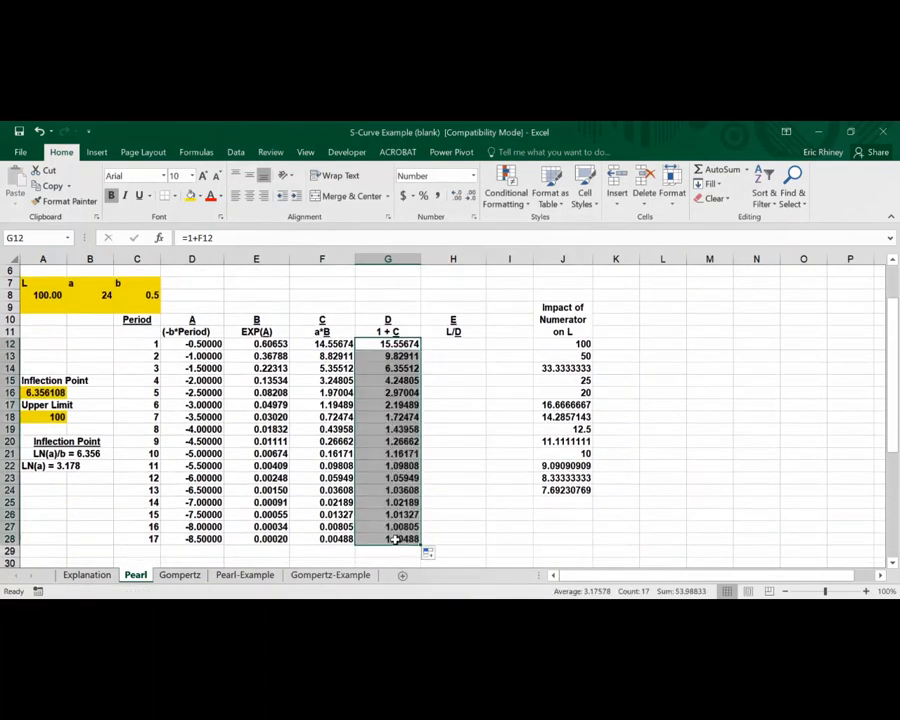
scroll(300, 388, up, 2)
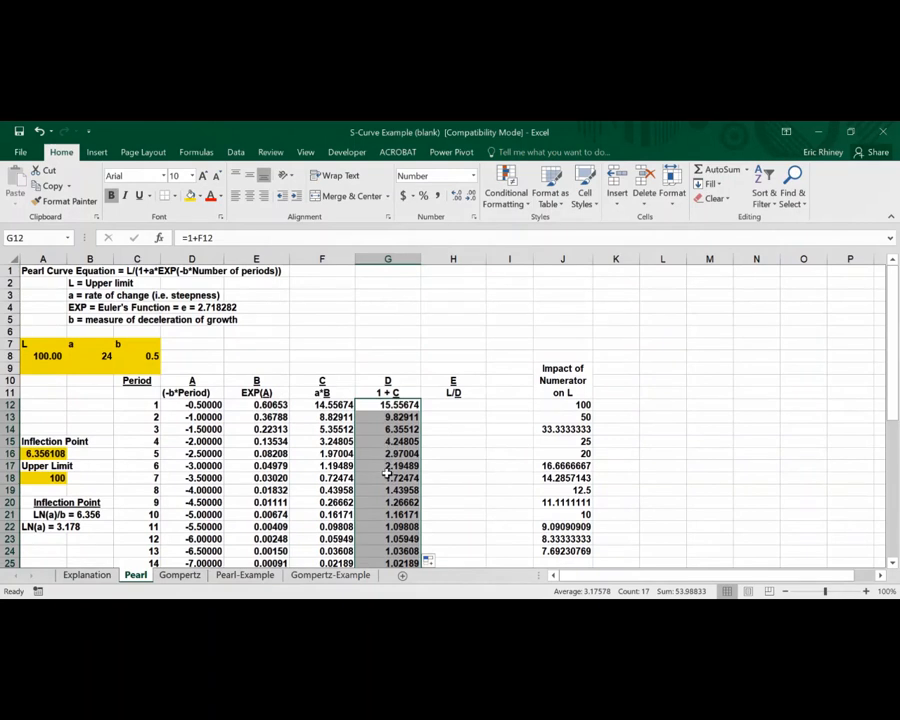
scroll(390, 502, down, 2)
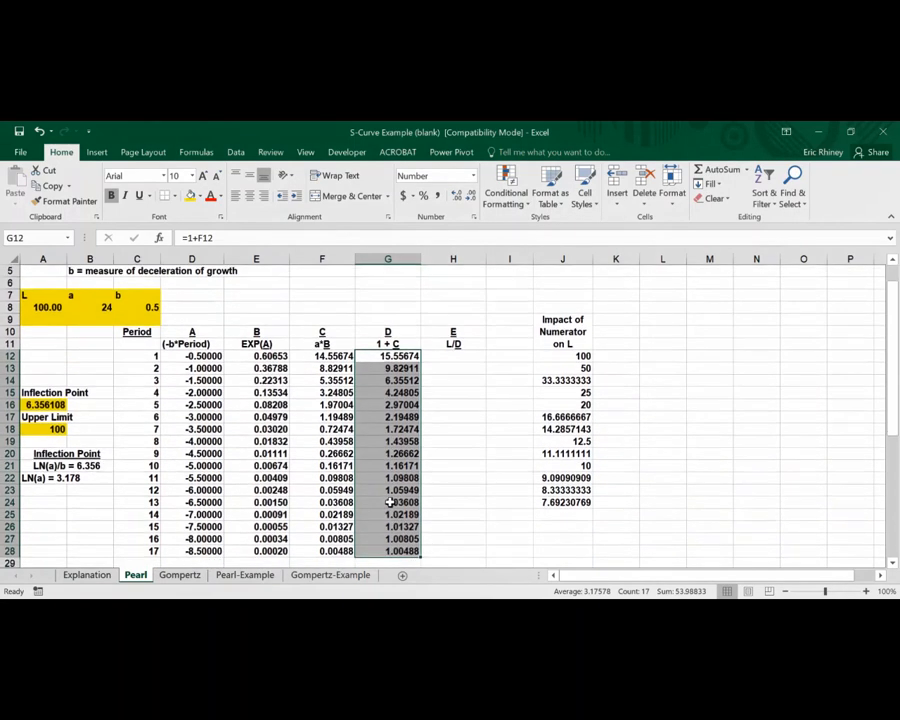
Enter the formula =L/G12 in H12 for the L/D column and fill it down to H28
click(447, 356)
text(=)
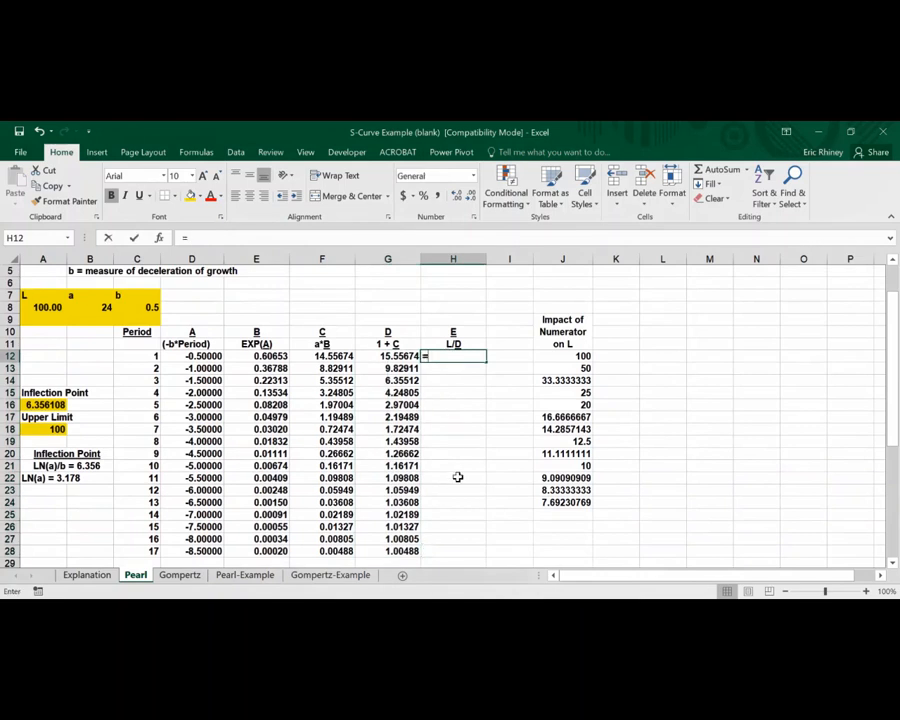
click(50, 307)
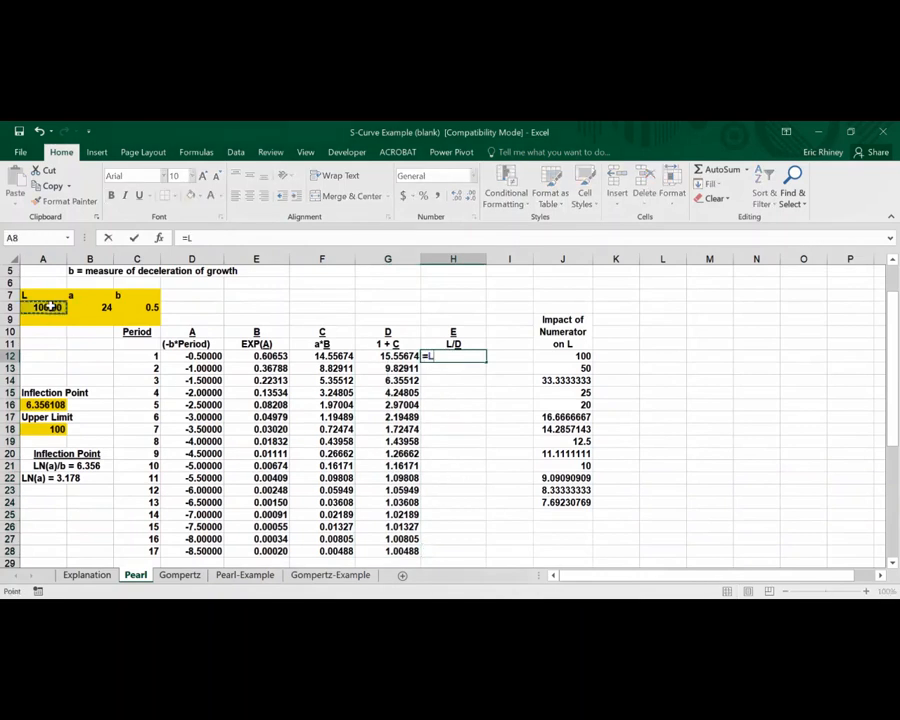
text(/)
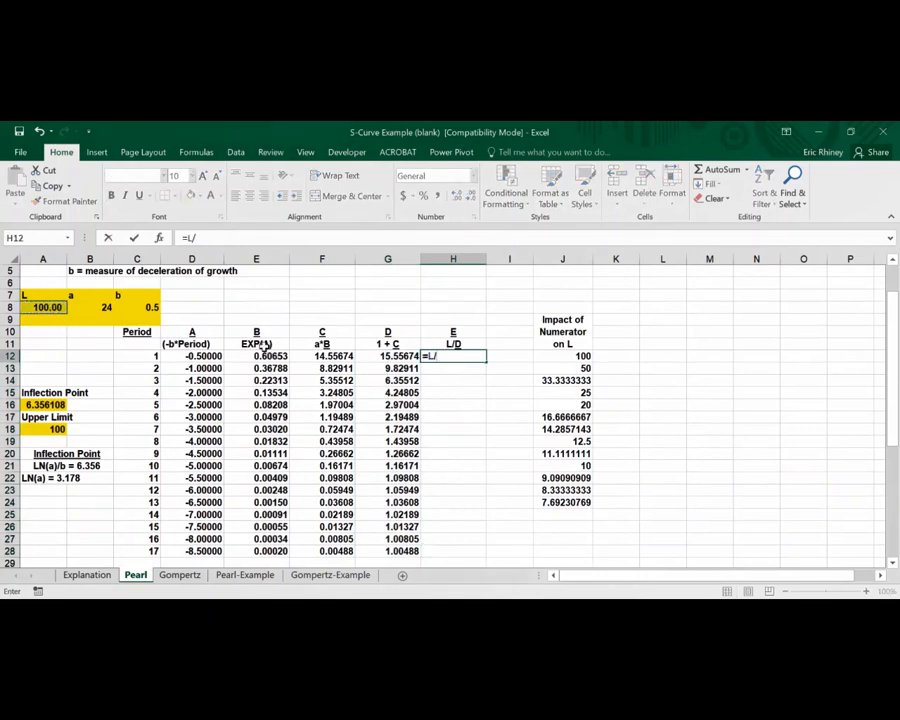
click(378, 355)
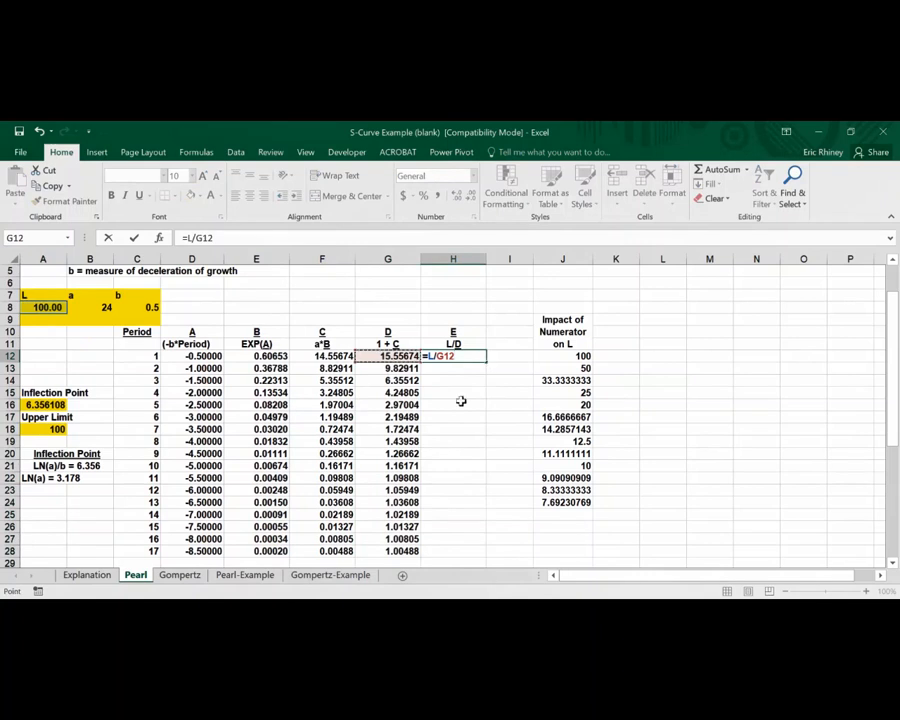
key(ctrl+Return)
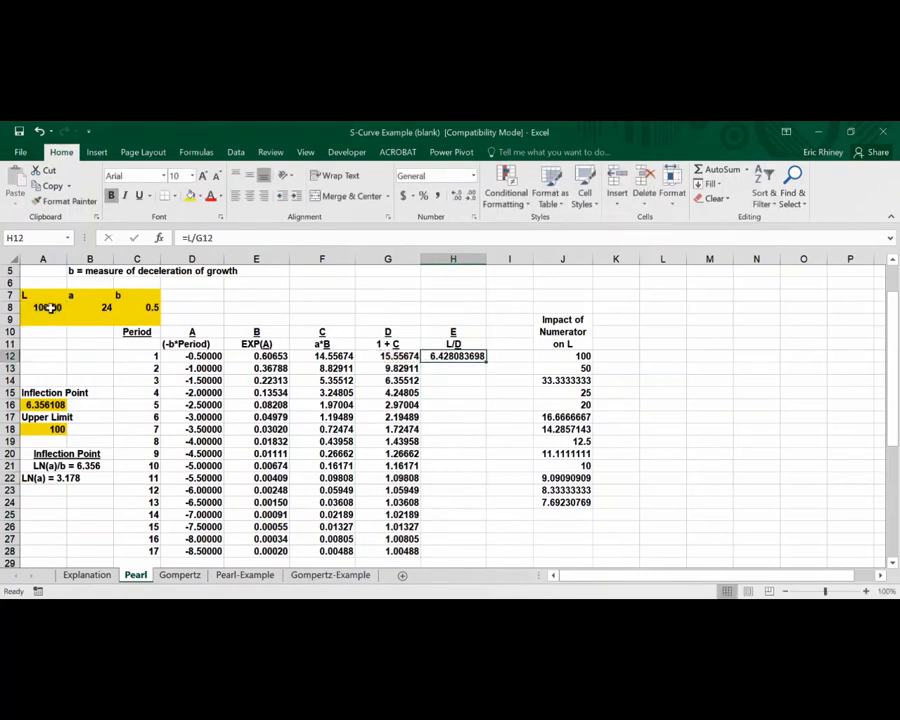
drag(486, 364, 490, 560)
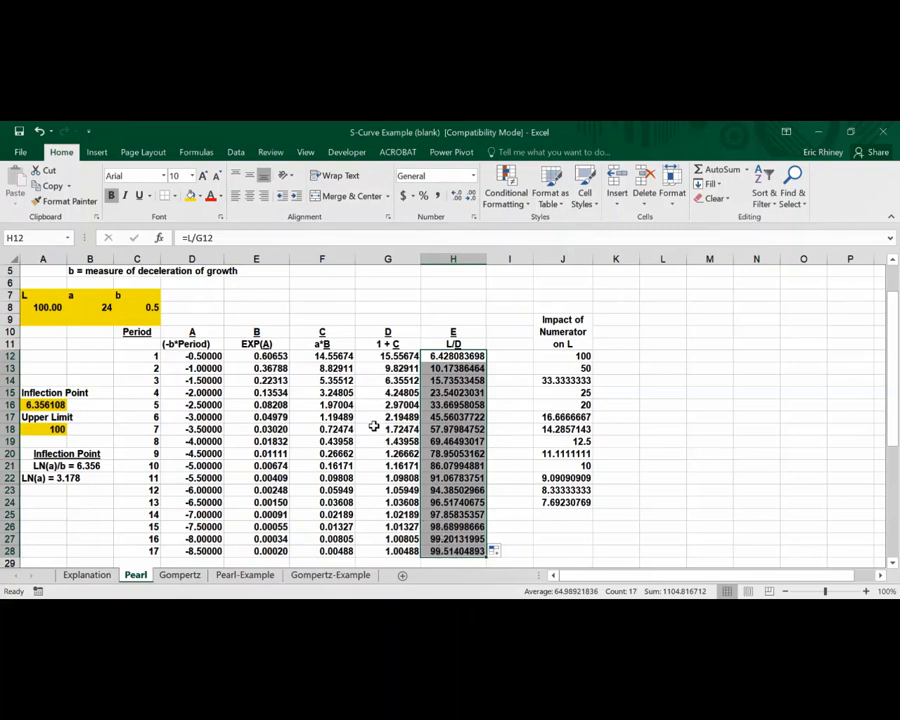
Switch to the Pearl-Example sheet and clear the Forecast and Squared Error columns
scroll(372, 427, up, 2)
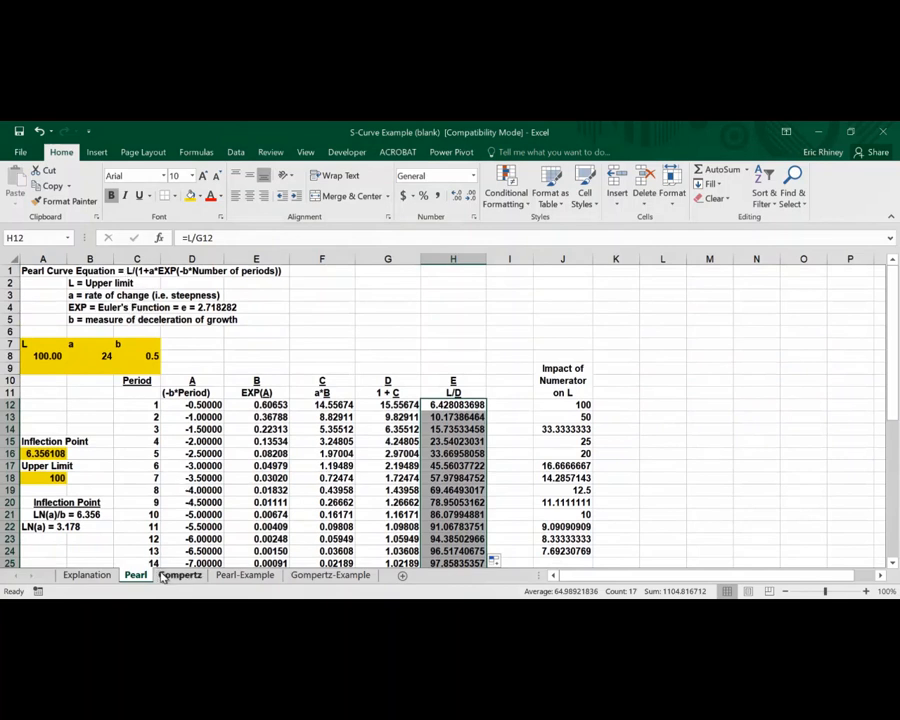
click(220, 576)
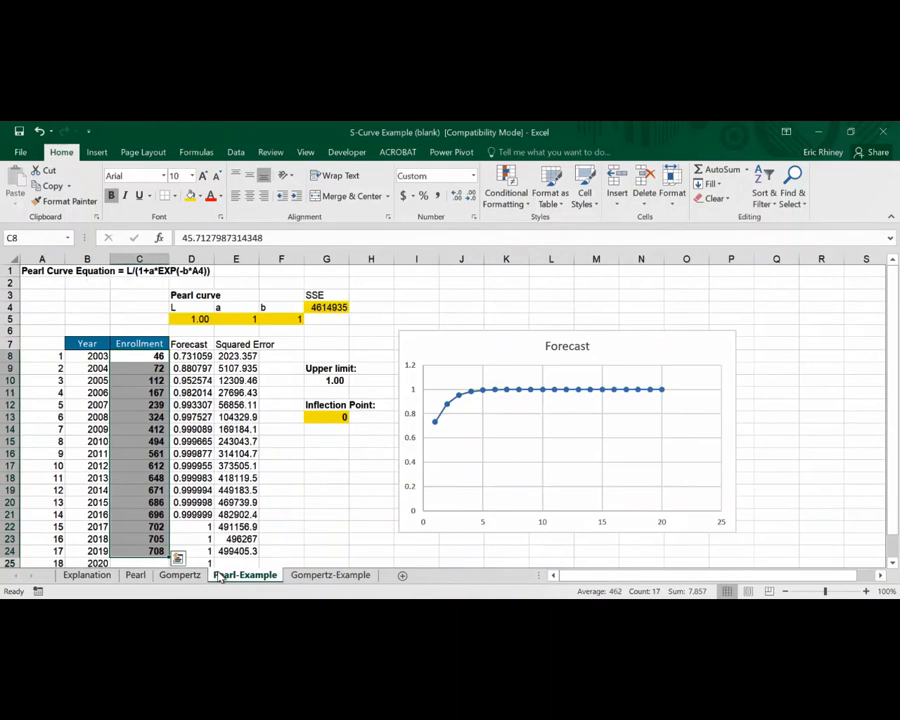
click(406, 358)
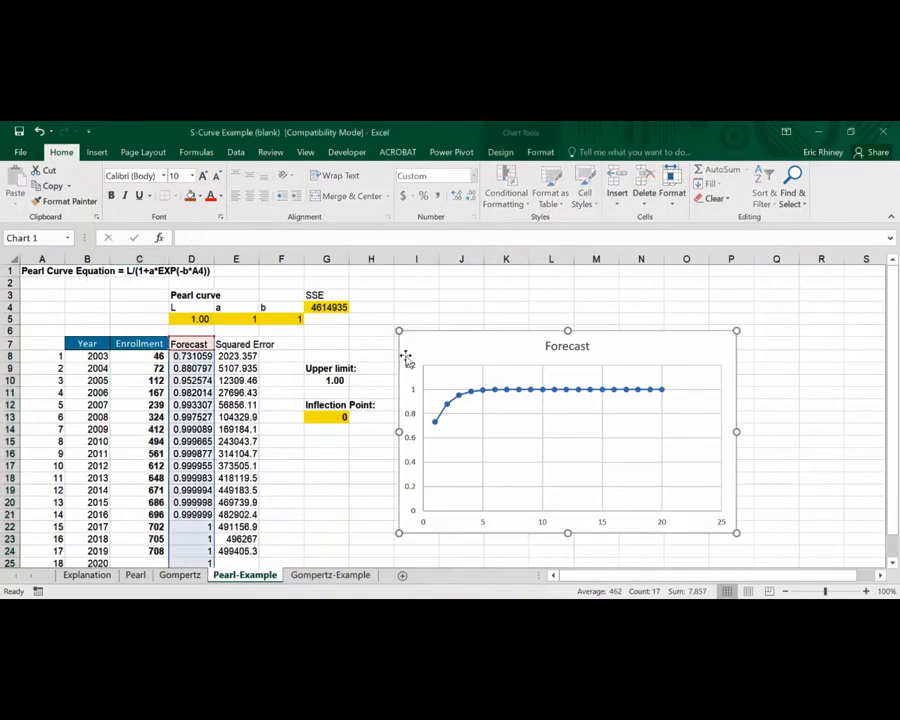
drag(197, 357, 231, 583)
key(Delete)
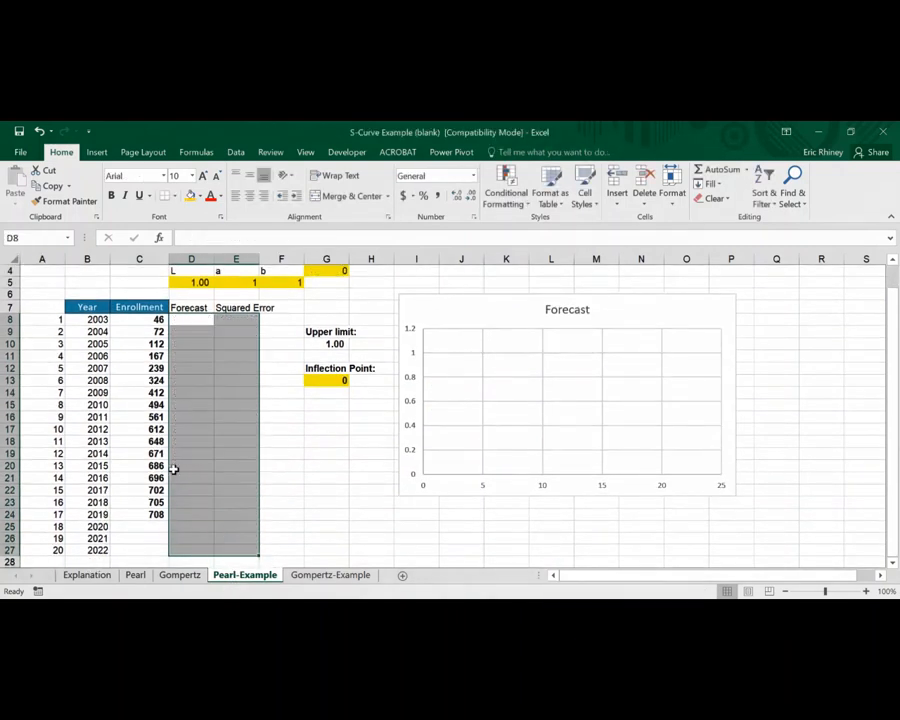
Enter the formula =L_pex/(1+a_pex*EXP(-b_pex*A8)) in D8 for the Forecast column
scroll(183, 400, up, 1)
click(189, 356)
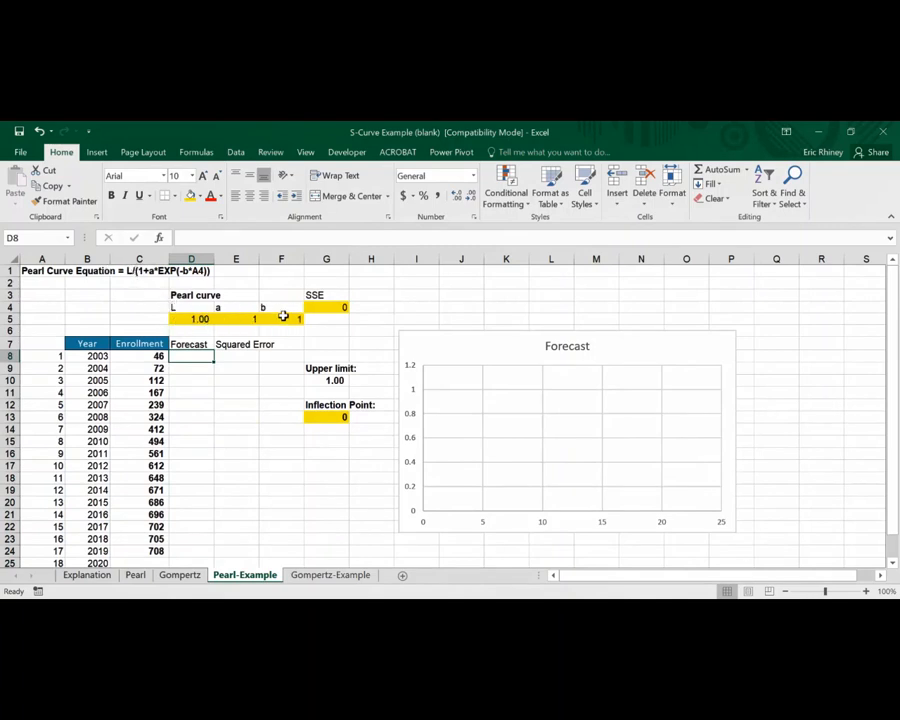
text(=)
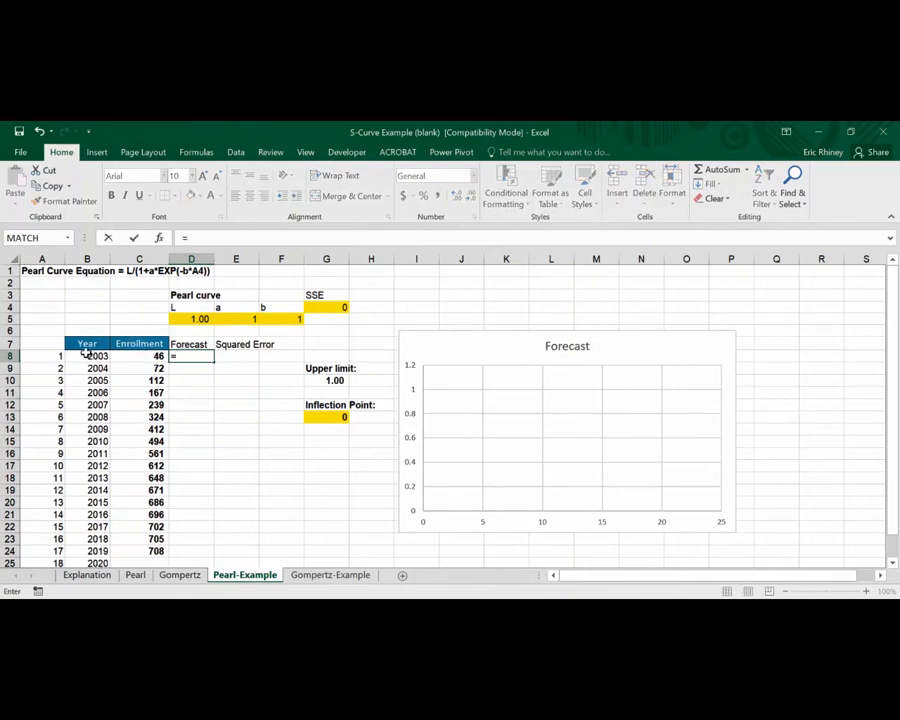
scroll(147, 420, down, 1)
key(BackSpace)
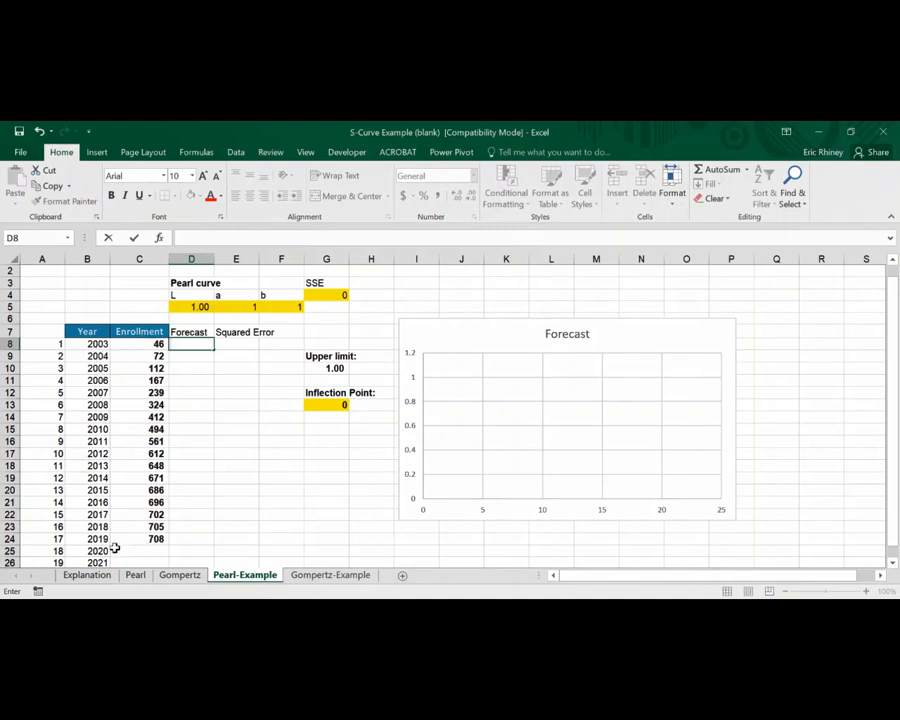
scroll(115, 545, down, 2)
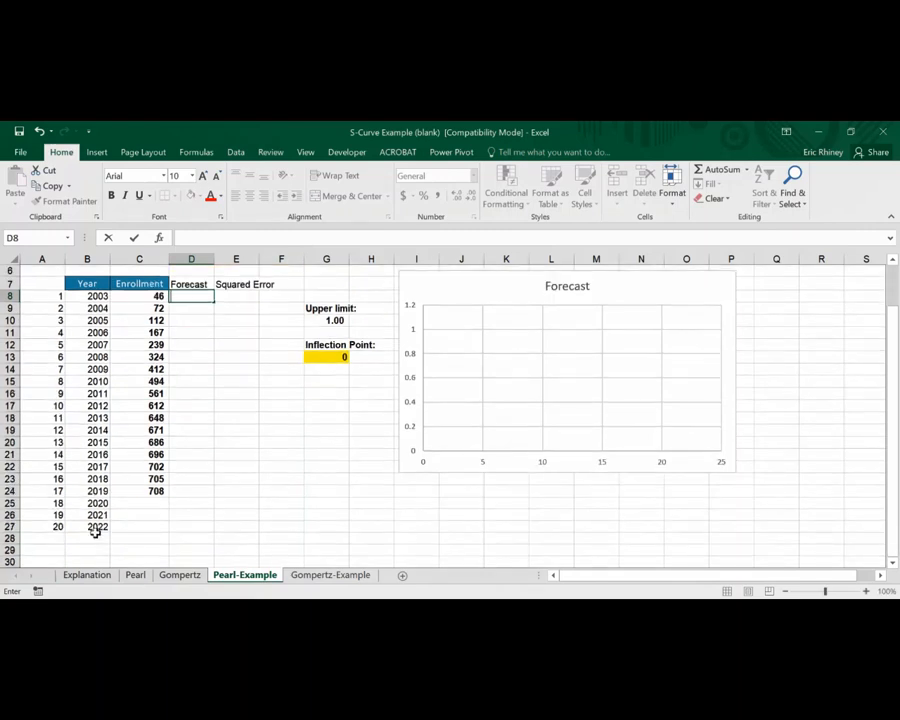
scroll(132, 432, up, 2)
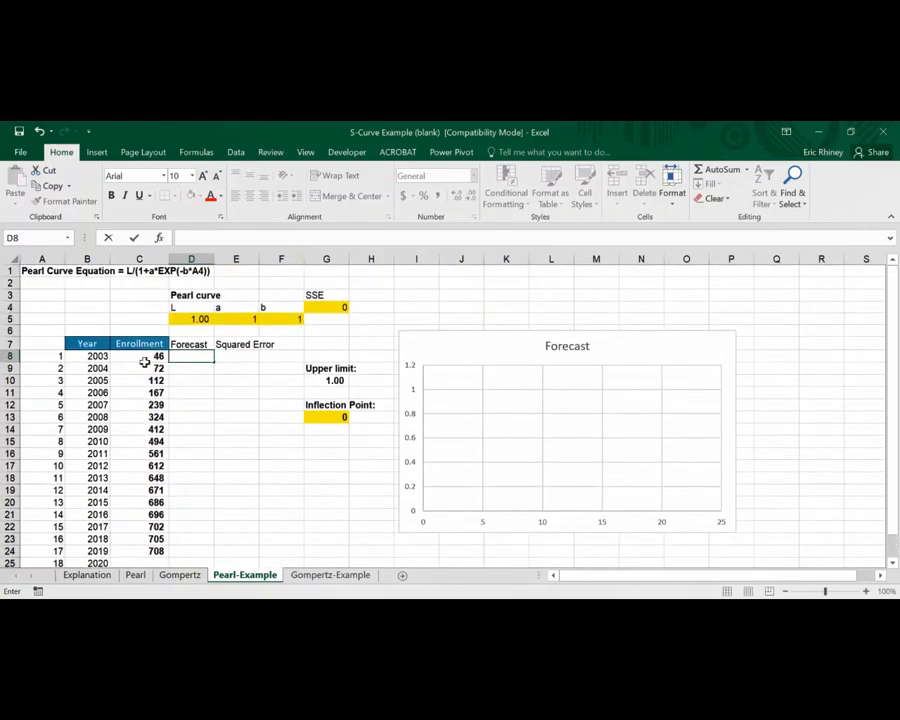
text(=)
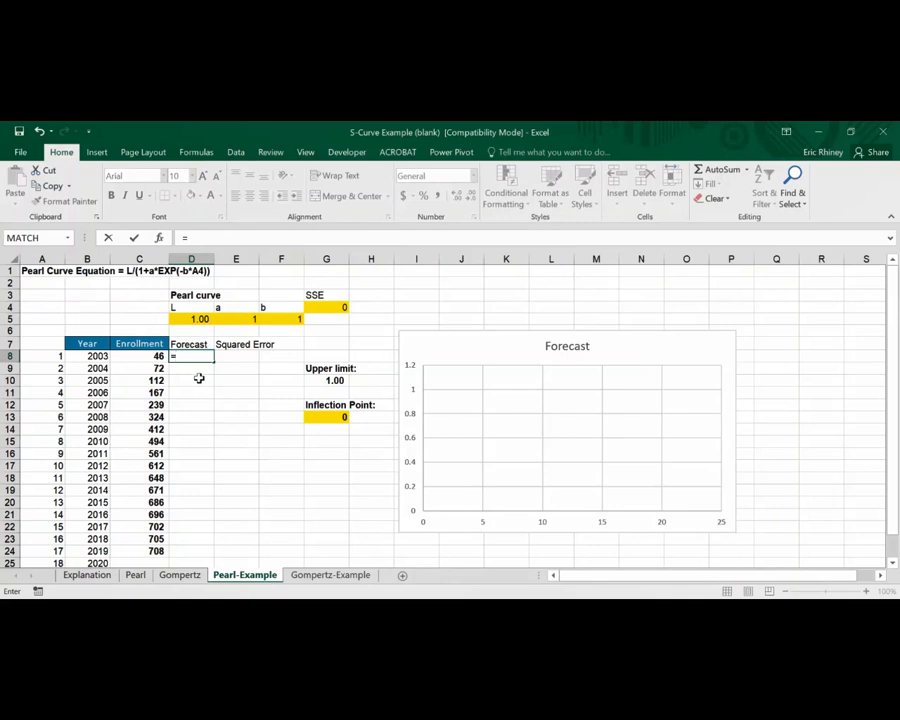
click(186, 322)
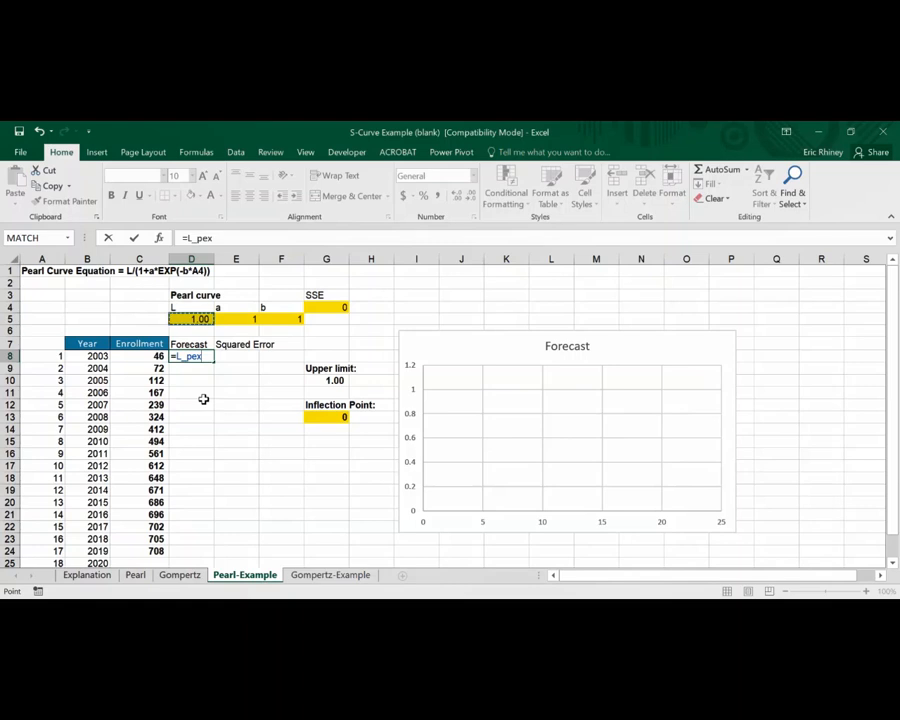
text(/)
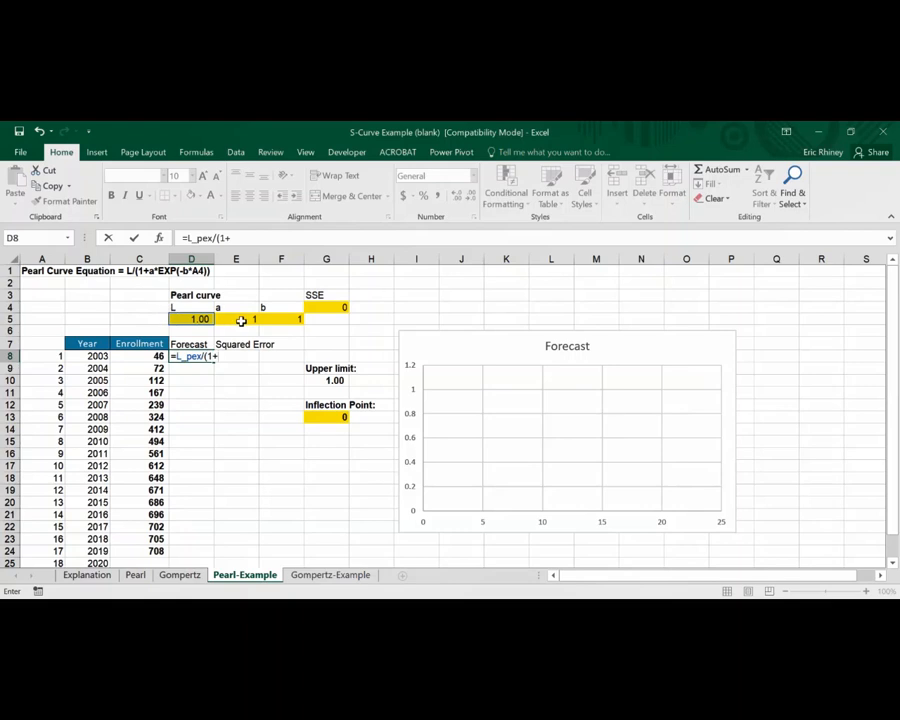
text((1+)
click(241, 320)
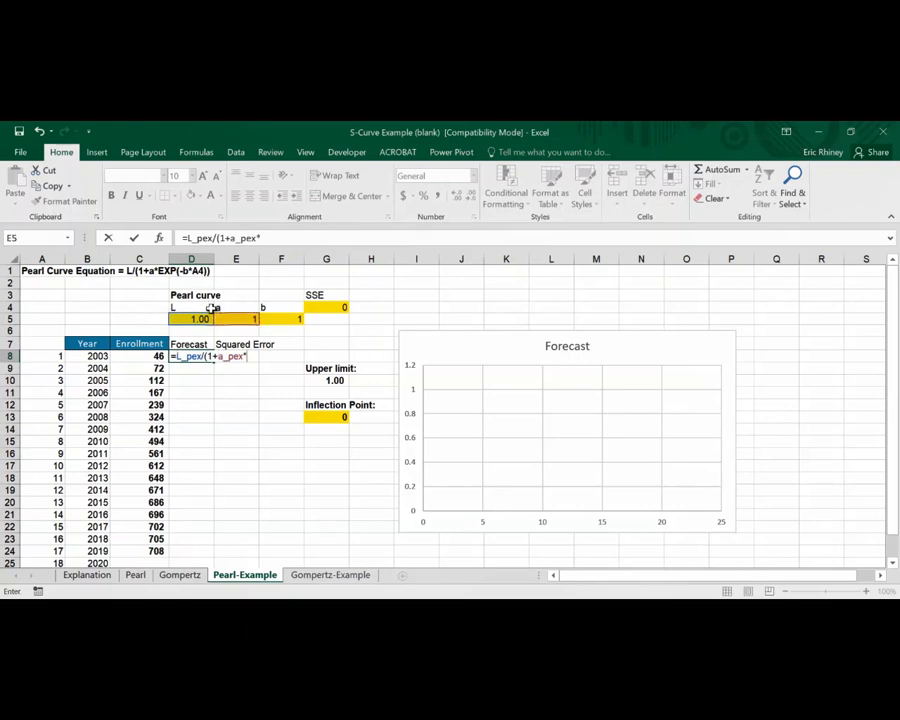
text(EXP(-)
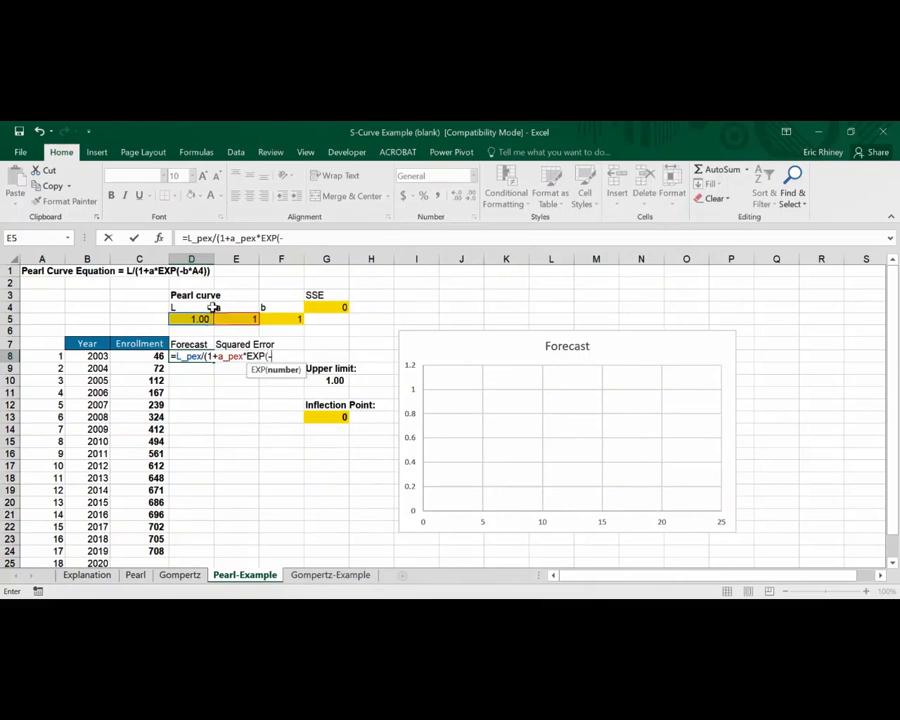
click(277, 316)
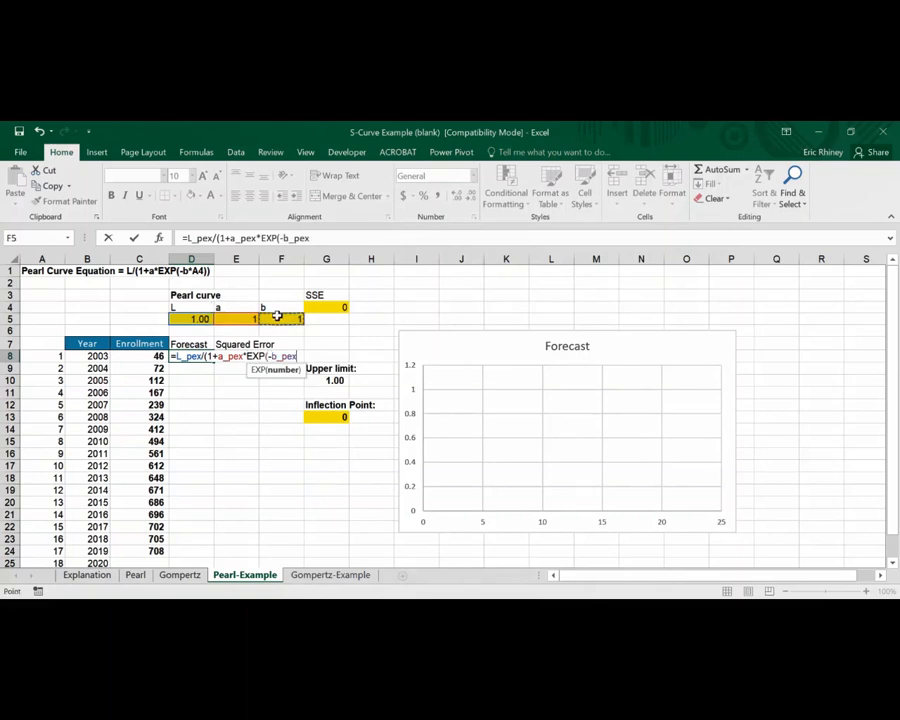
text(*)
click(60, 352)
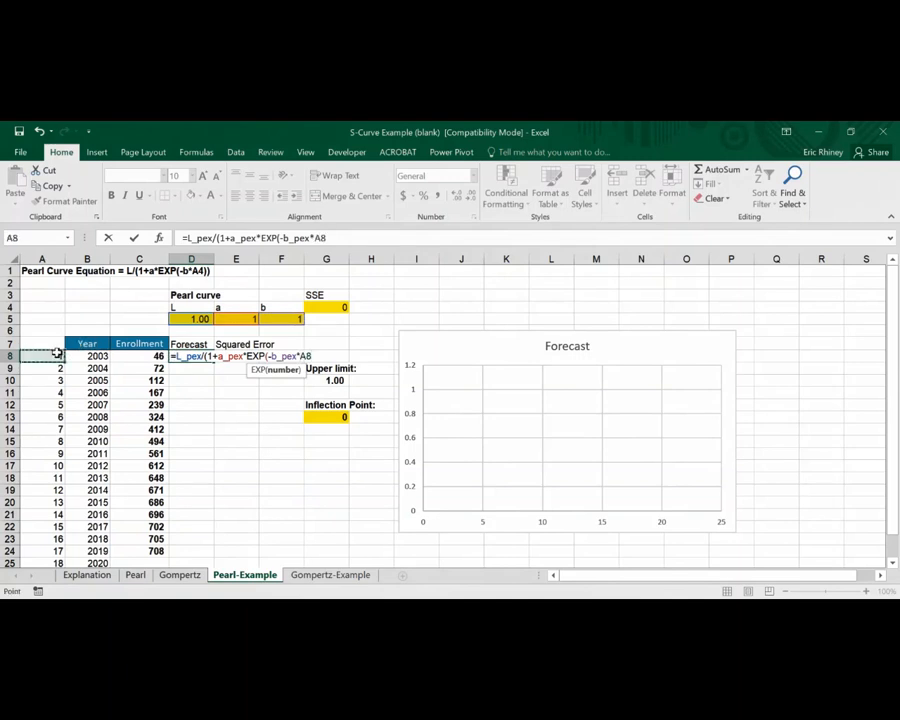
text())
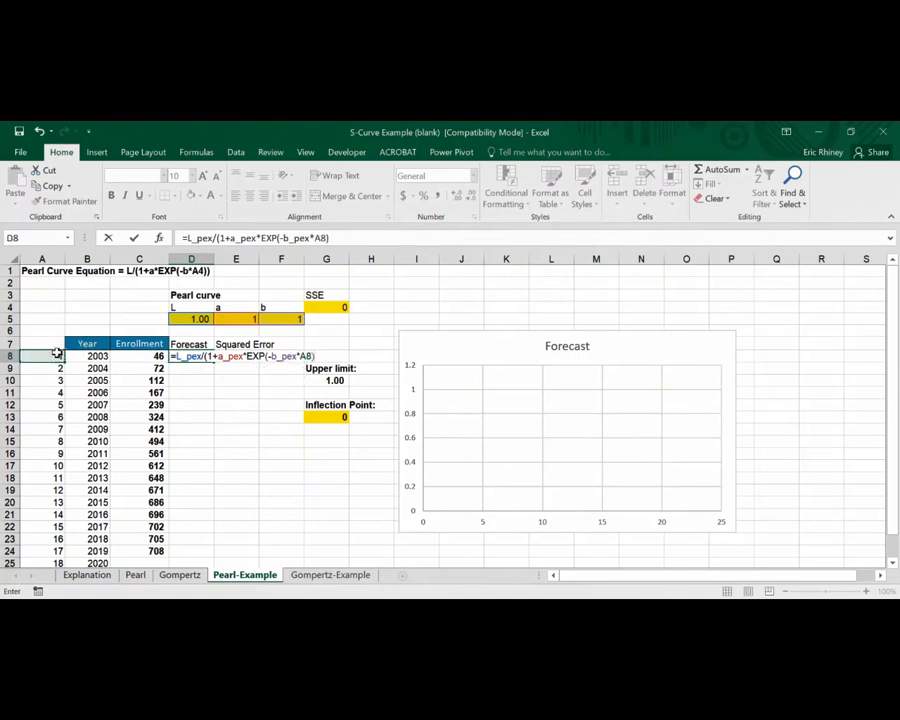
key(Return)
Fill the Forecast formula from D8 down to D27
key(Up)
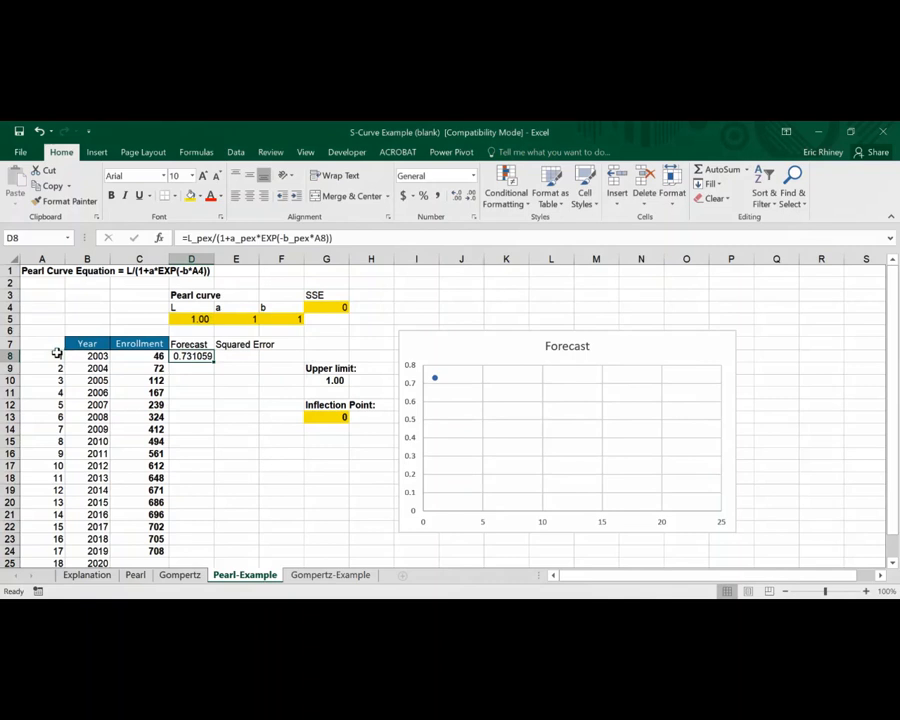
drag(213, 365, 193, 550)
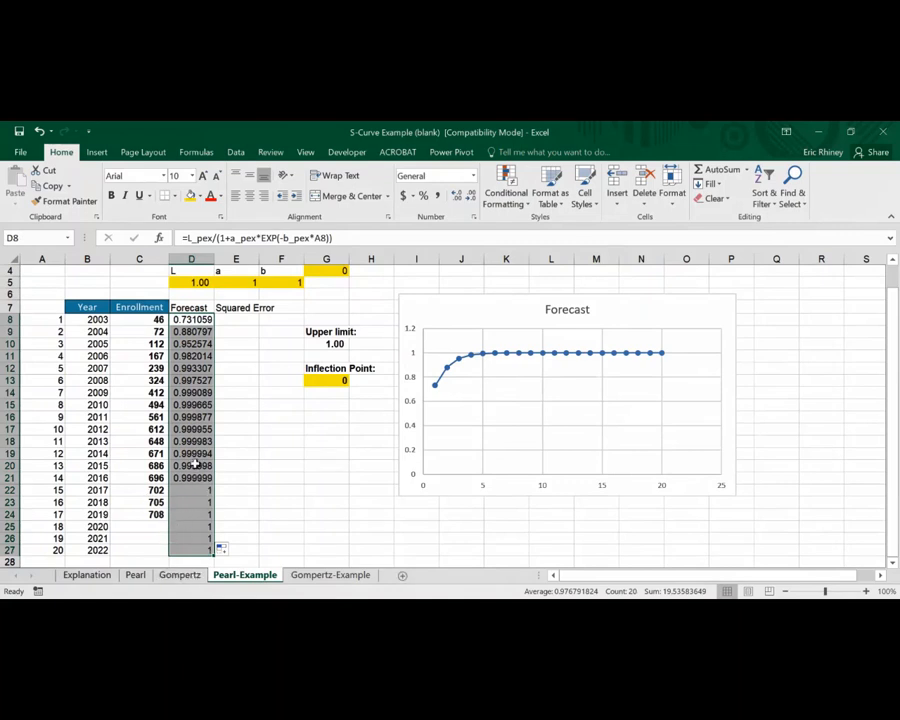
scroll(197, 465, up, 1)
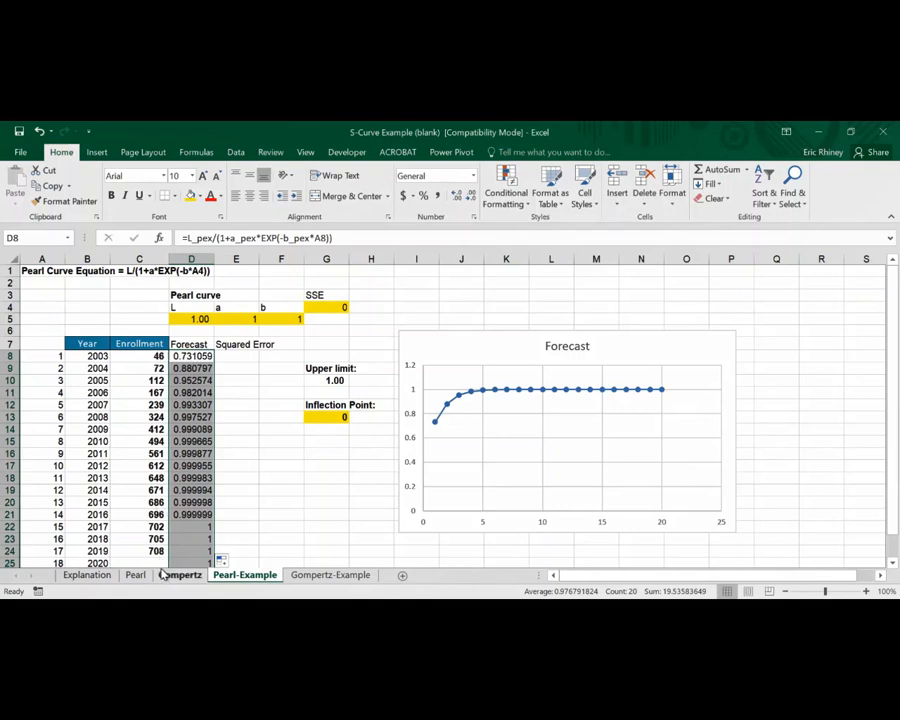
scroll(172, 537, down, 1)
scroll(172, 537, up, 1)
Enter the formula =(D8-C8)^2 in E8 for the Squared Error column
click(243, 356)
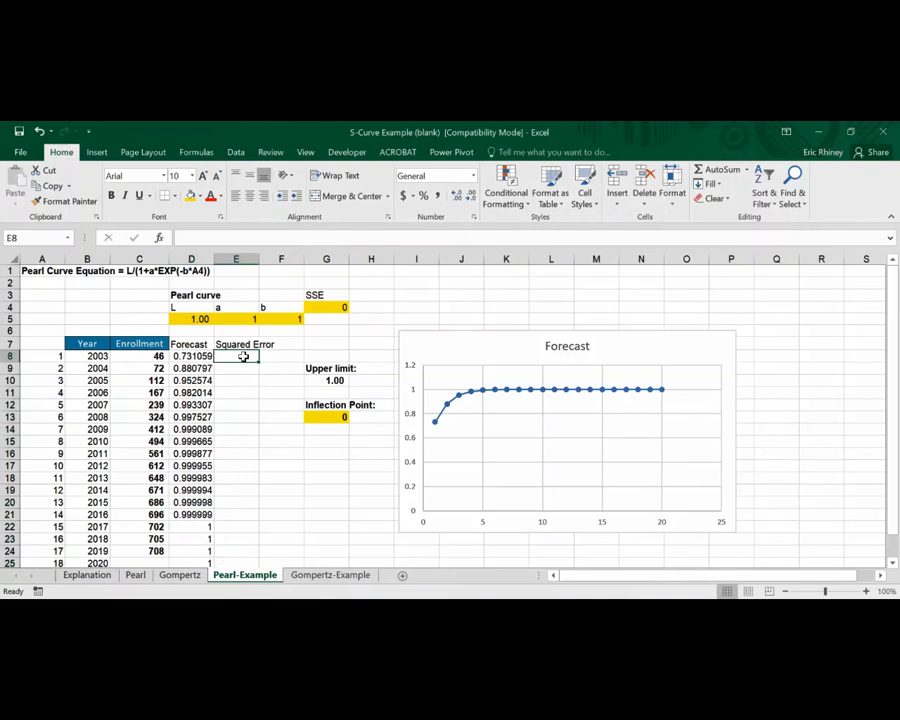
text(=)
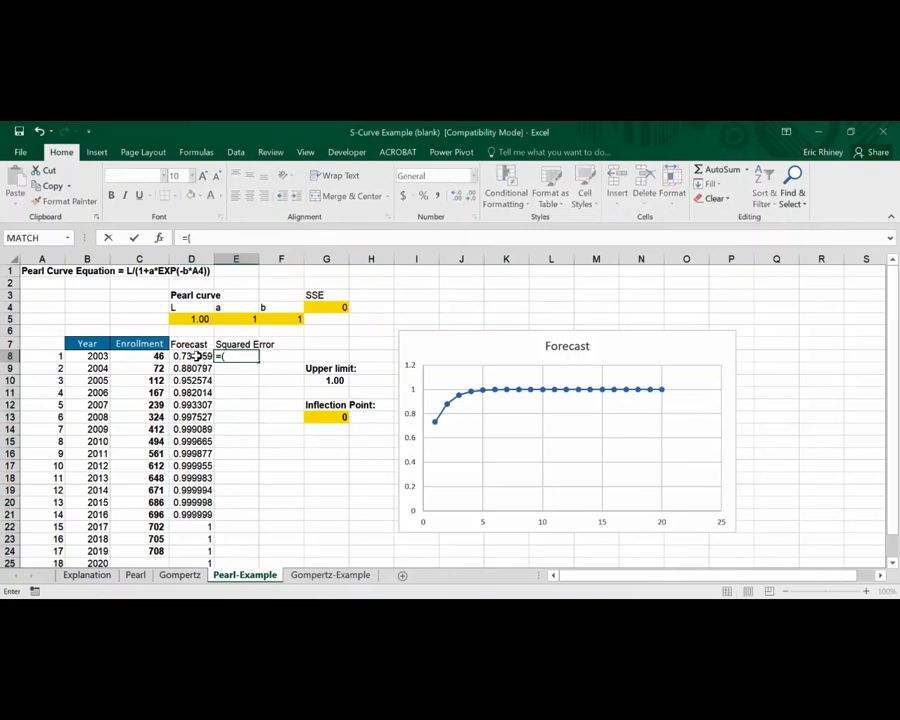
text(()
click(197, 356)
text(-)
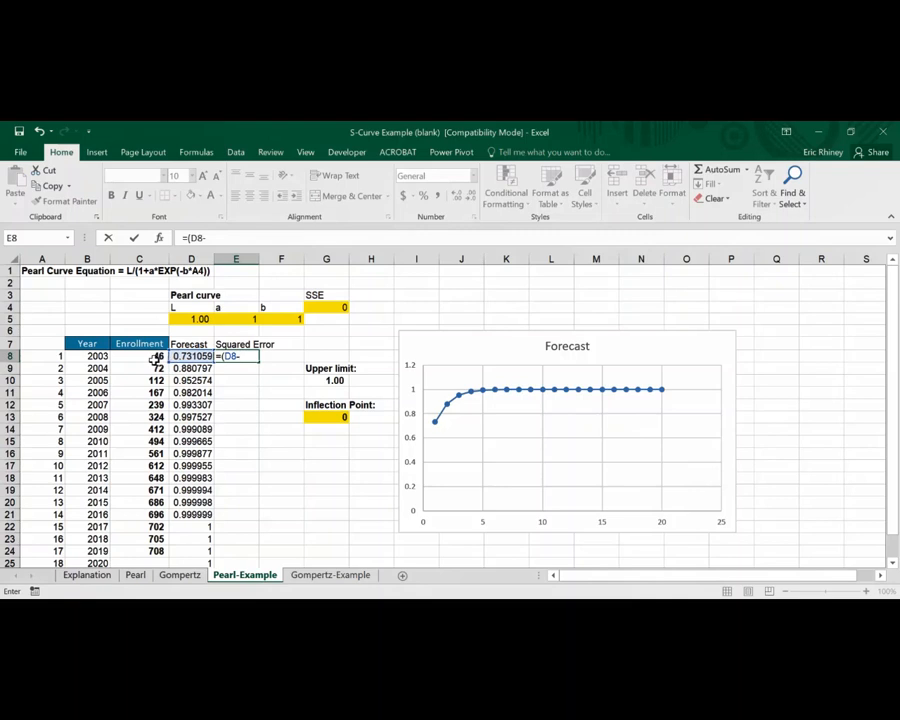
click(154, 358)
text())
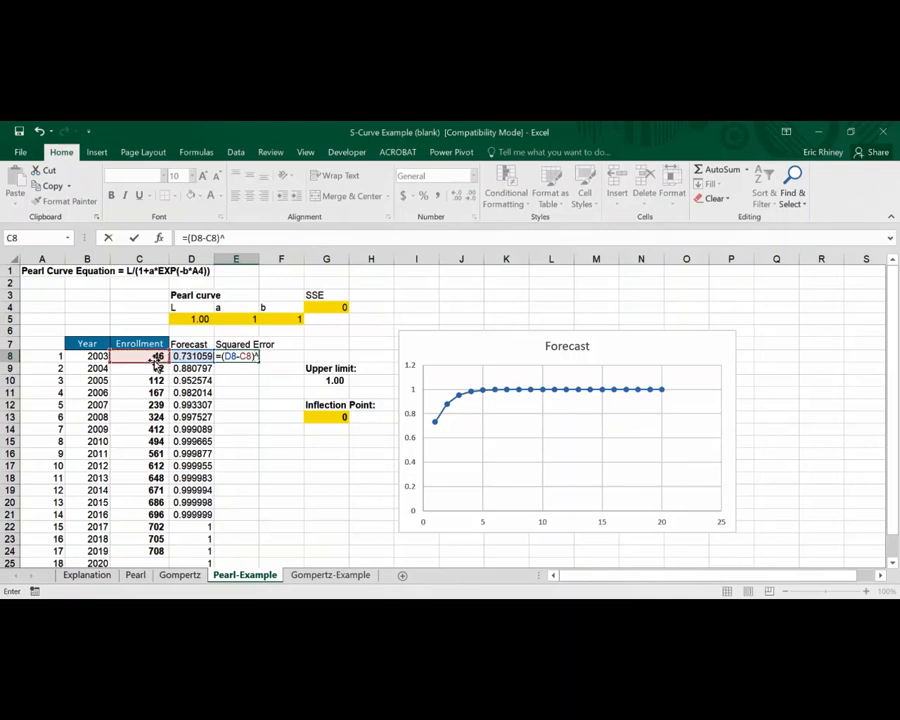
text(^2)
key(Return)
key(Up)
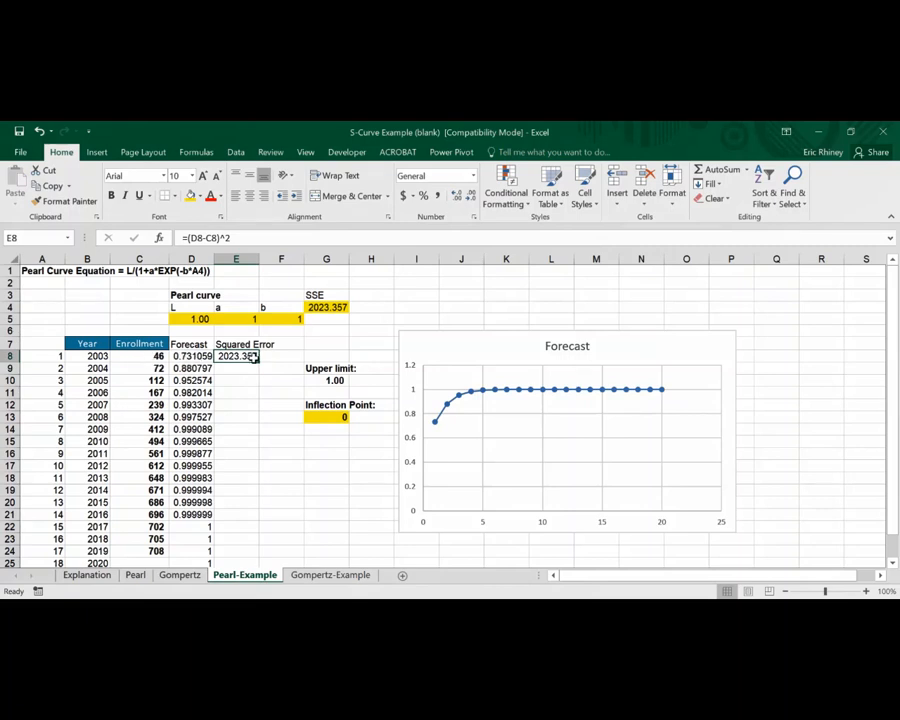
Fill the Squared Error formula from E8 down to E24
mouse_move(260, 365)
mouse_down()
mouse_move(239, 549)
mouse_move(221, 551)
mouse_up()
scroll(190, 540, down, 2)
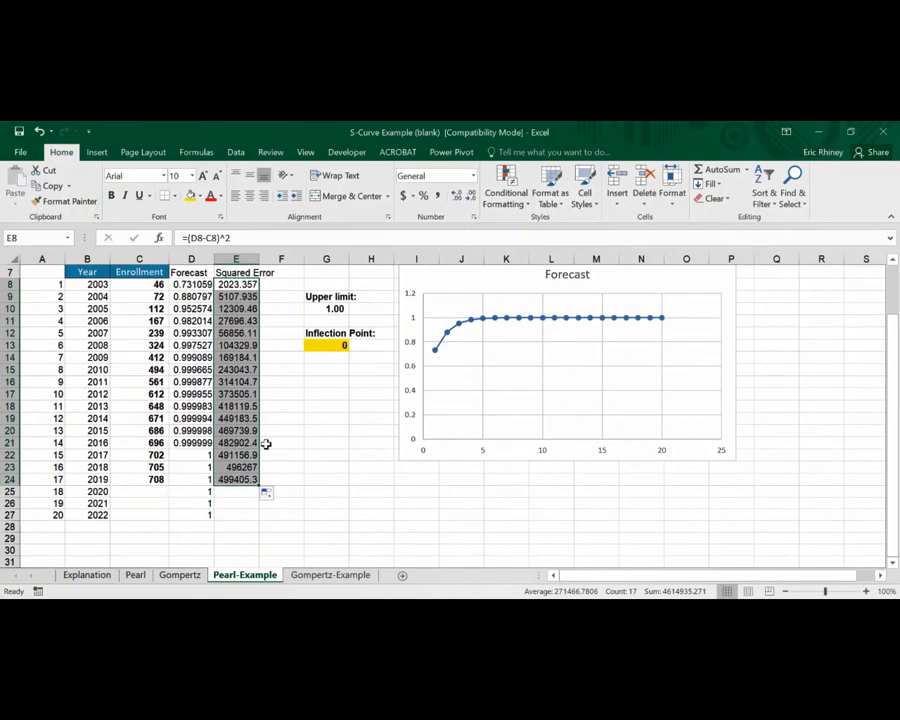
scroll(248, 418, up, 2)
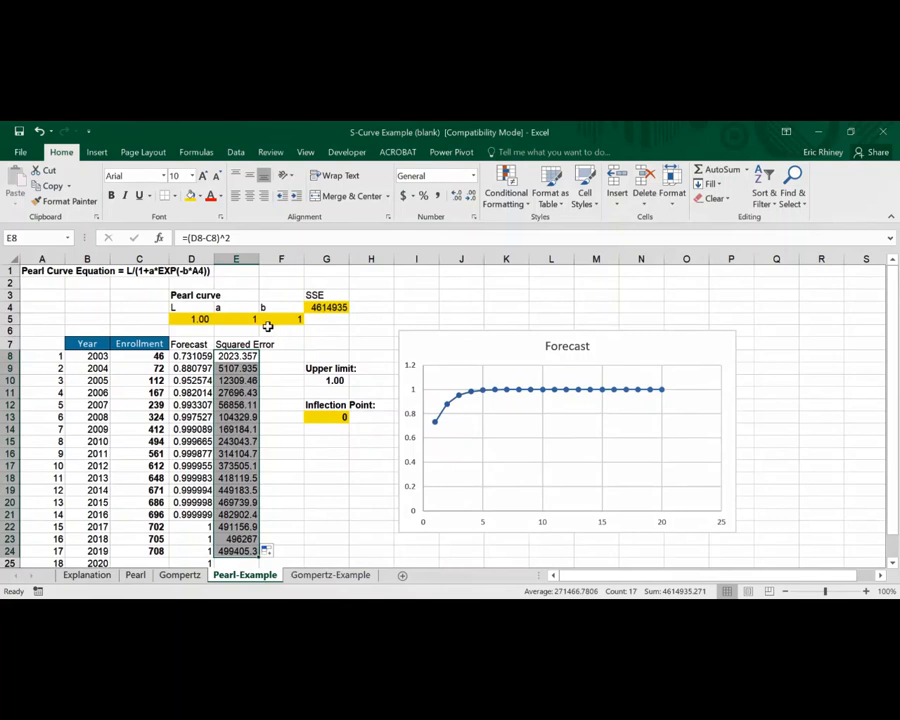
Run Solver to minimize the SSE in G4 by changing D5:F5 with GRG Nonlinear, keeping the solution
click(314, 307)
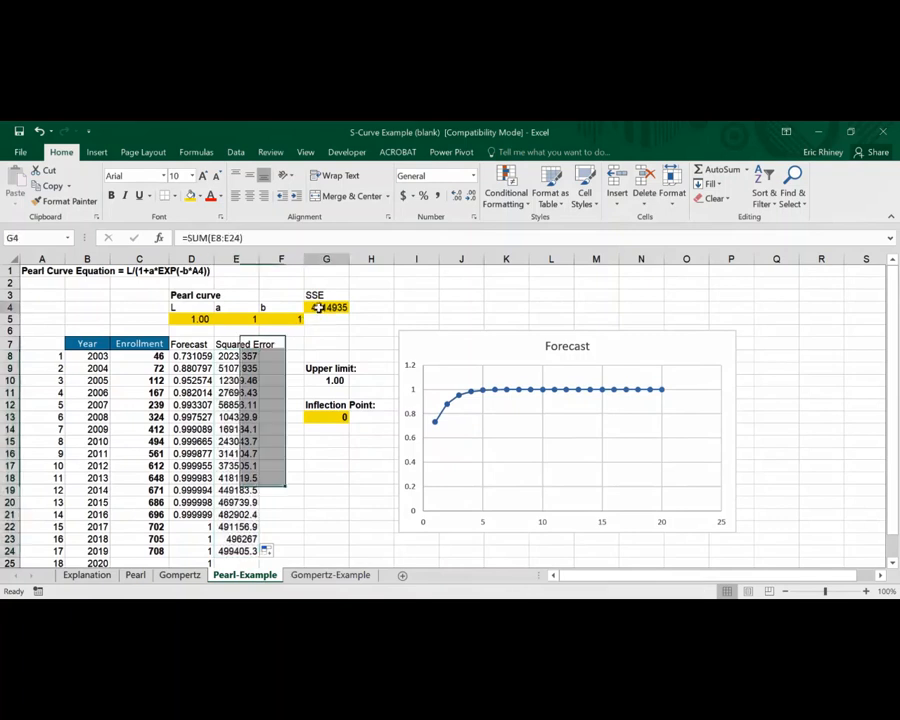
click(280, 238)
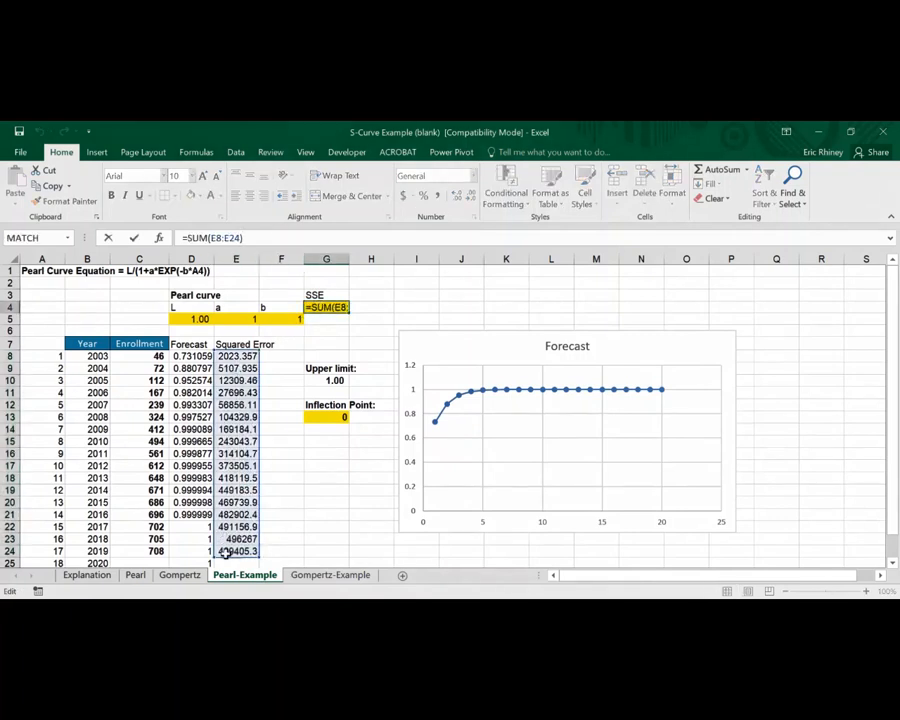
key(Return)
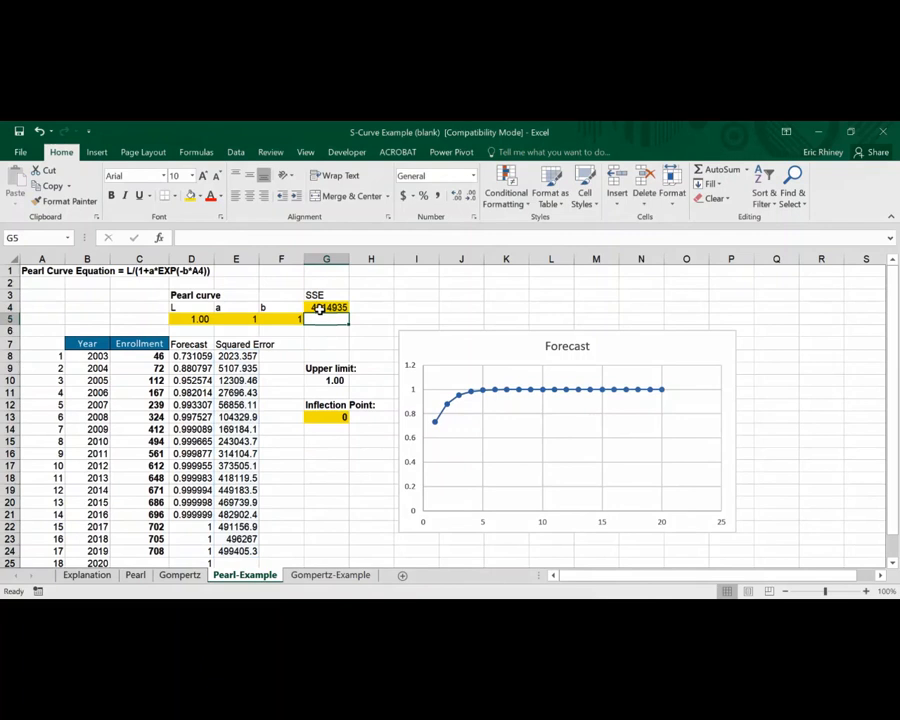
click(318, 309)
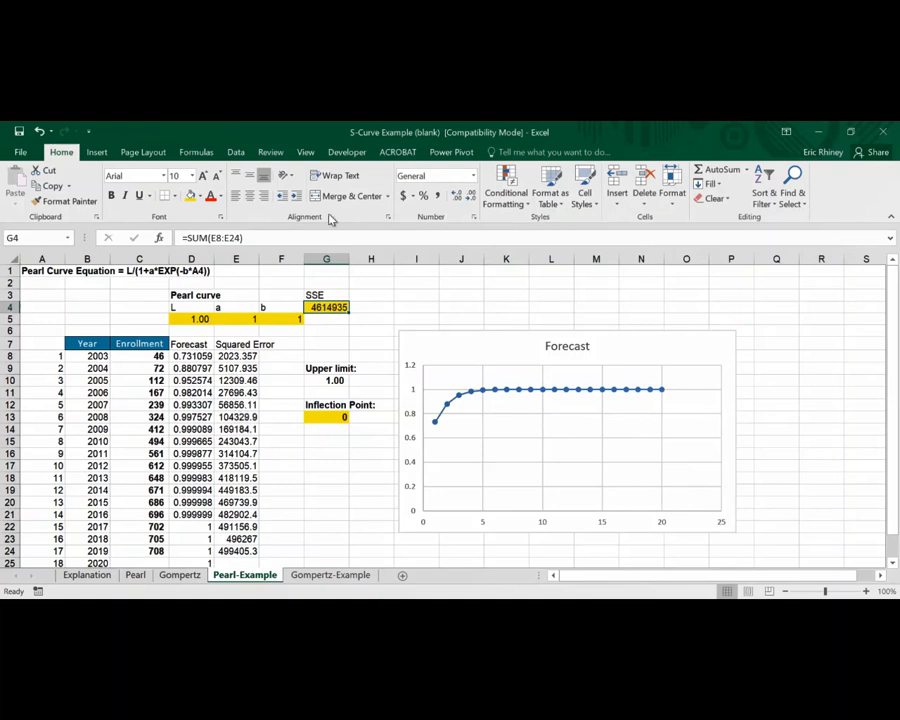
click(237, 153)
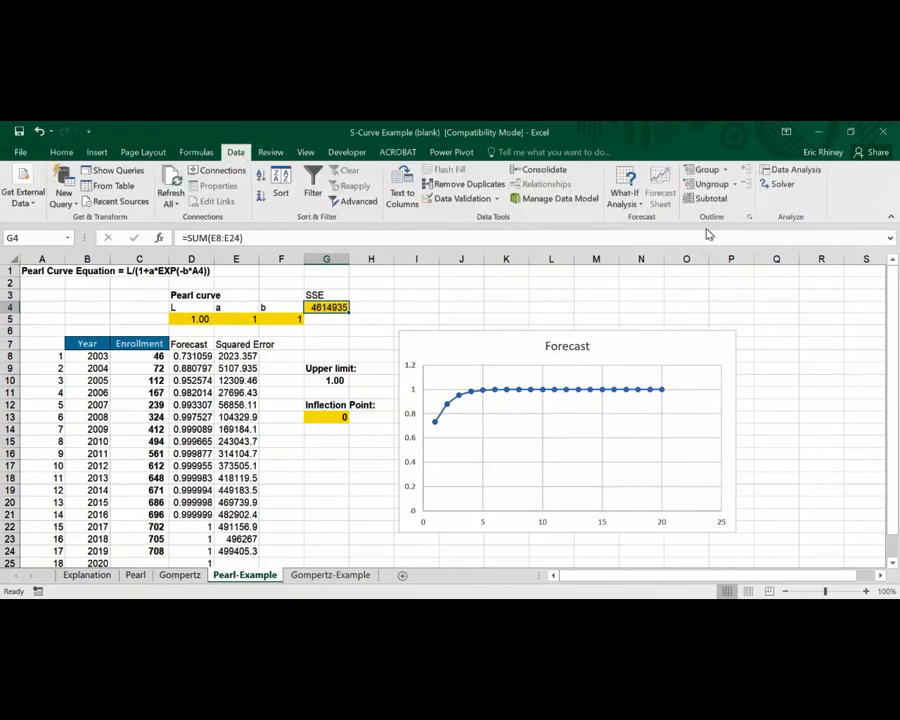
click(780, 184)
mouse_move(546, 162)
mouse_down()
mouse_move(606, 164)
mouse_move(559, 174)
mouse_up()
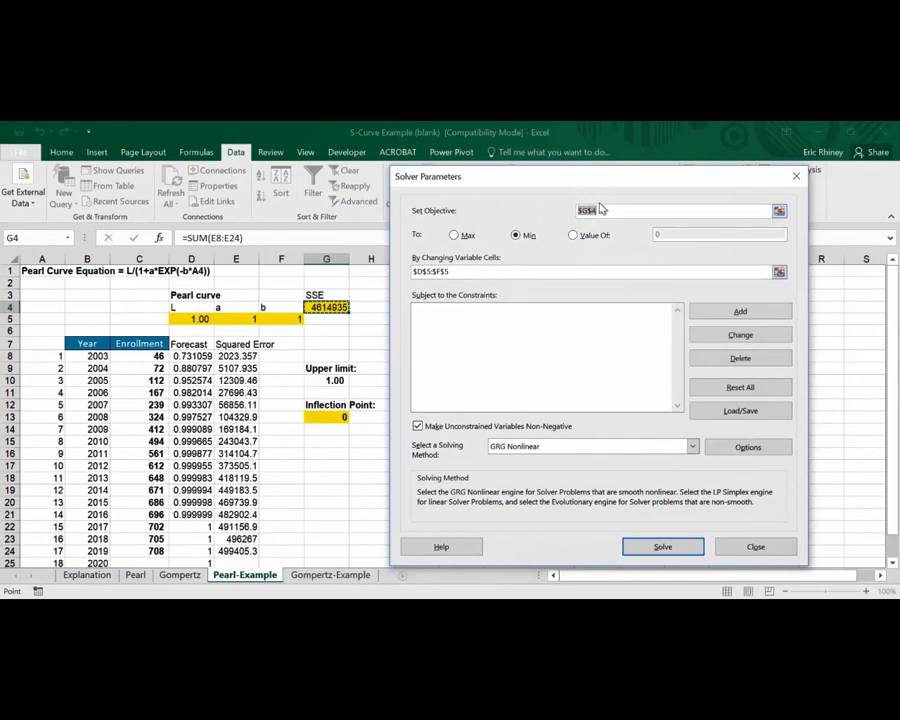
click(322, 308)
click(665, 547)
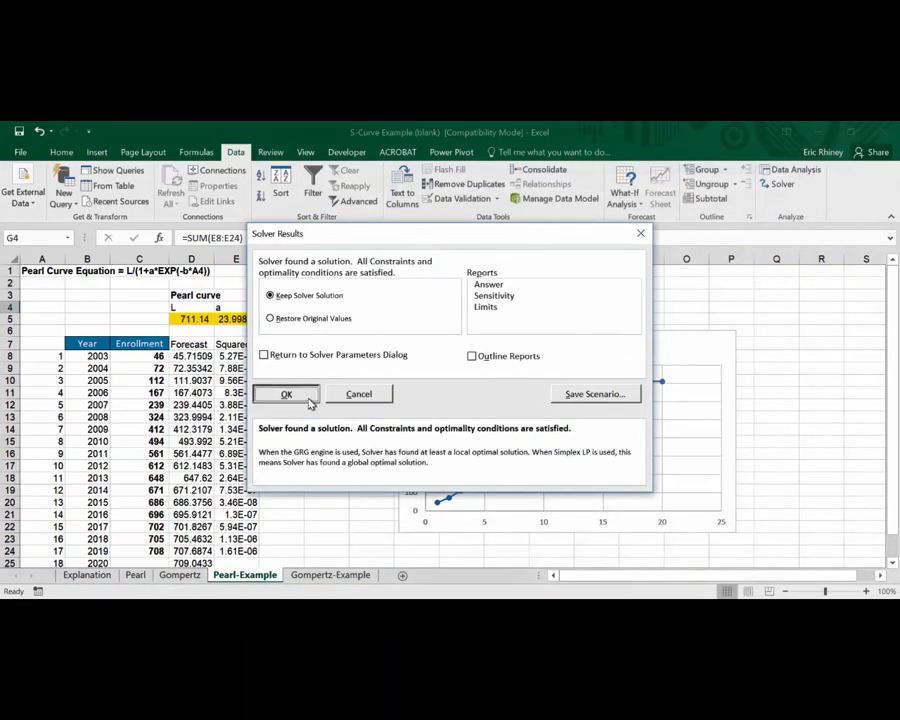
click(310, 397)
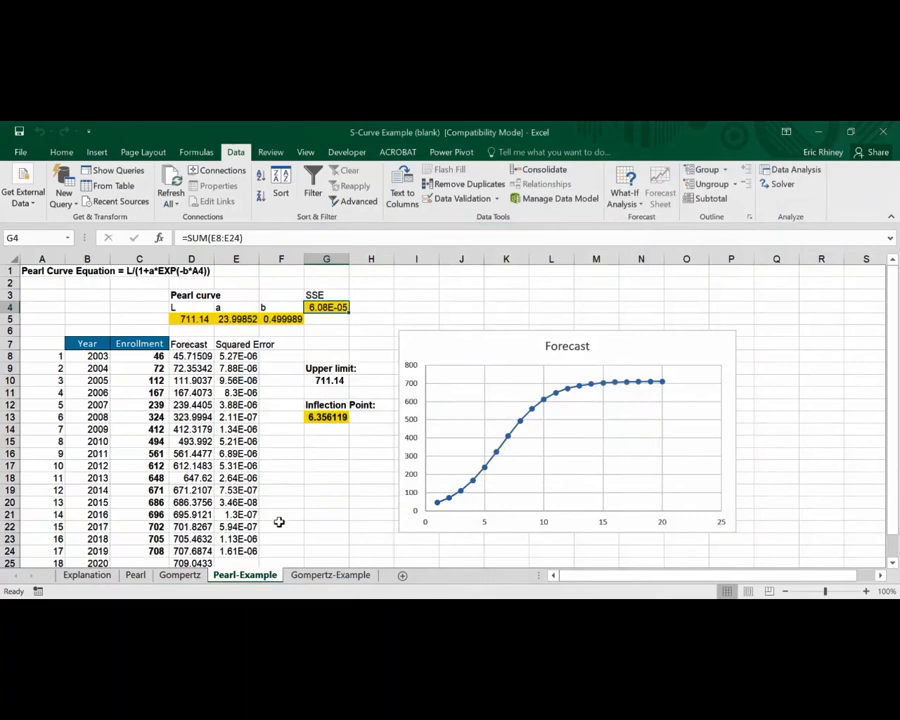
Compare the fitted Forecast values with the actual Enrollment figures across several years and check the SSE cell
click(168, 355)
click(177, 354)
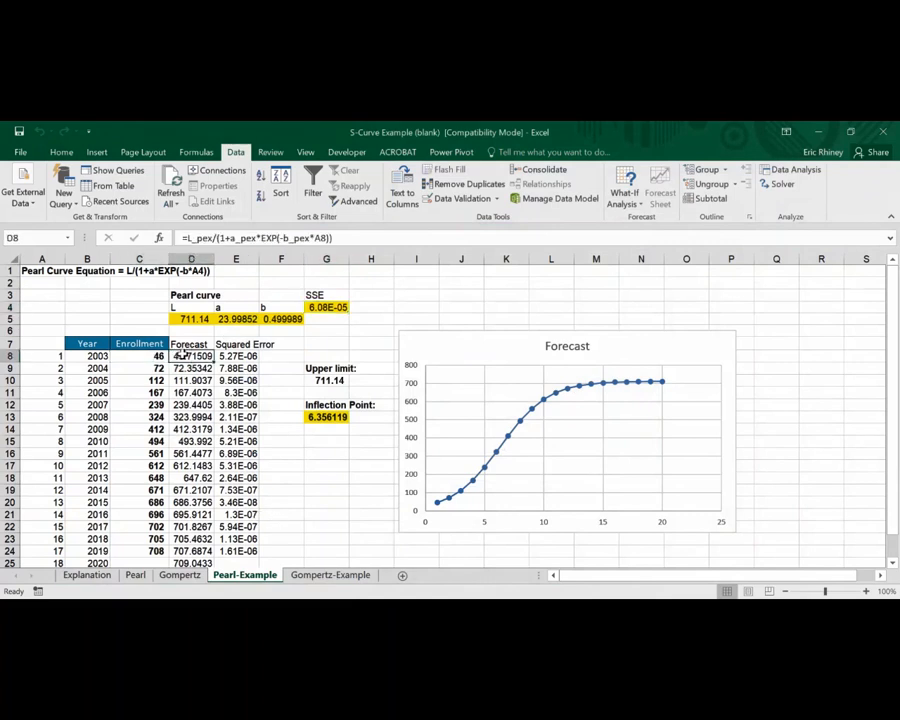
click(152, 355)
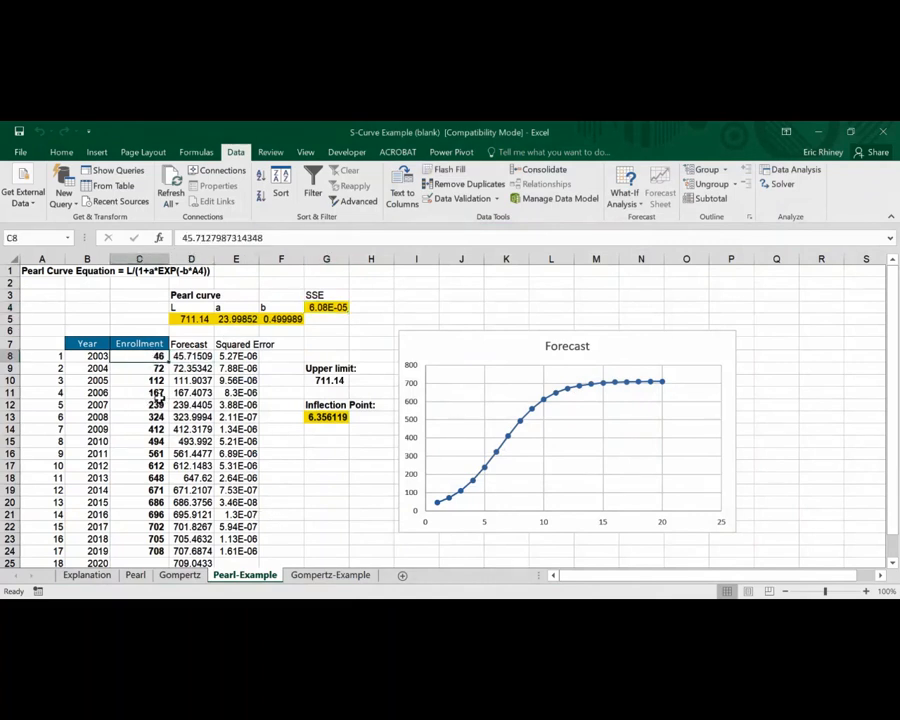
click(171, 381)
click(158, 392)
click(173, 392)
click(155, 414)
click(173, 417)
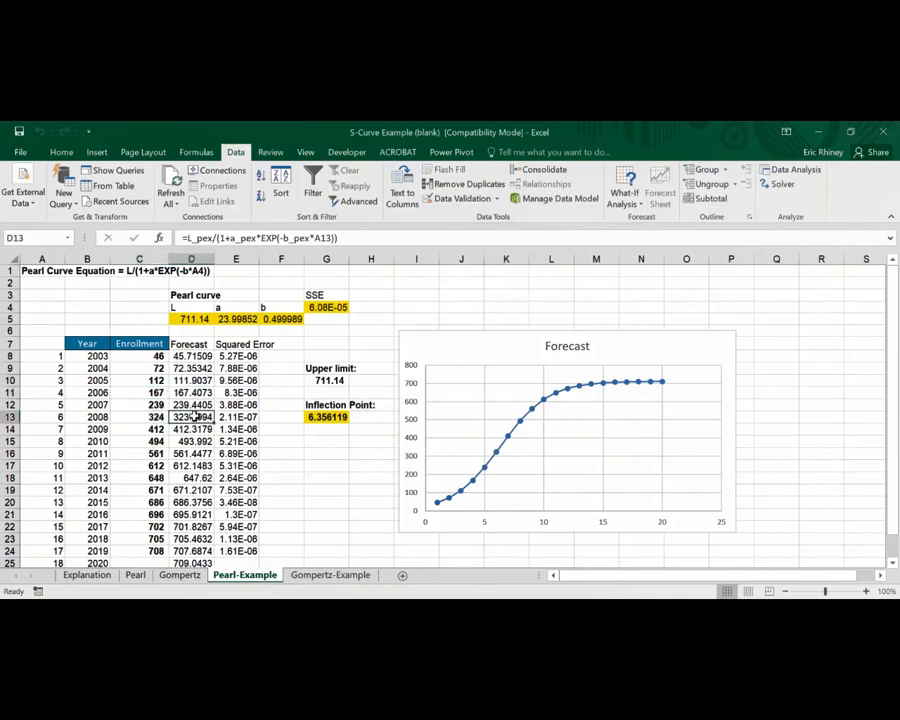
click(155, 429)
click(190, 430)
click(155, 466)
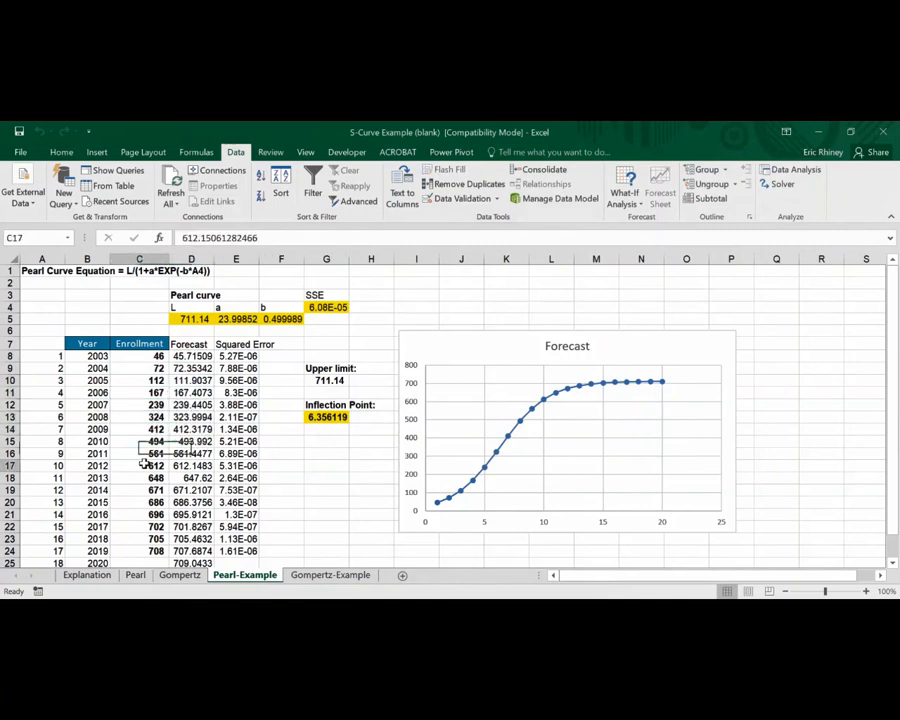
click(175, 466)
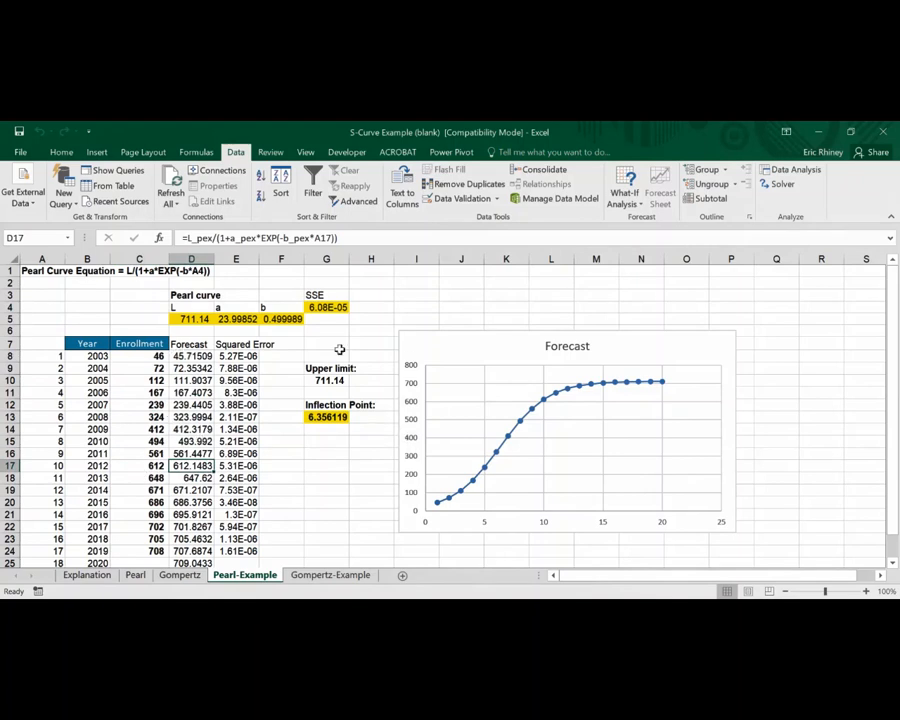
click(334, 310)
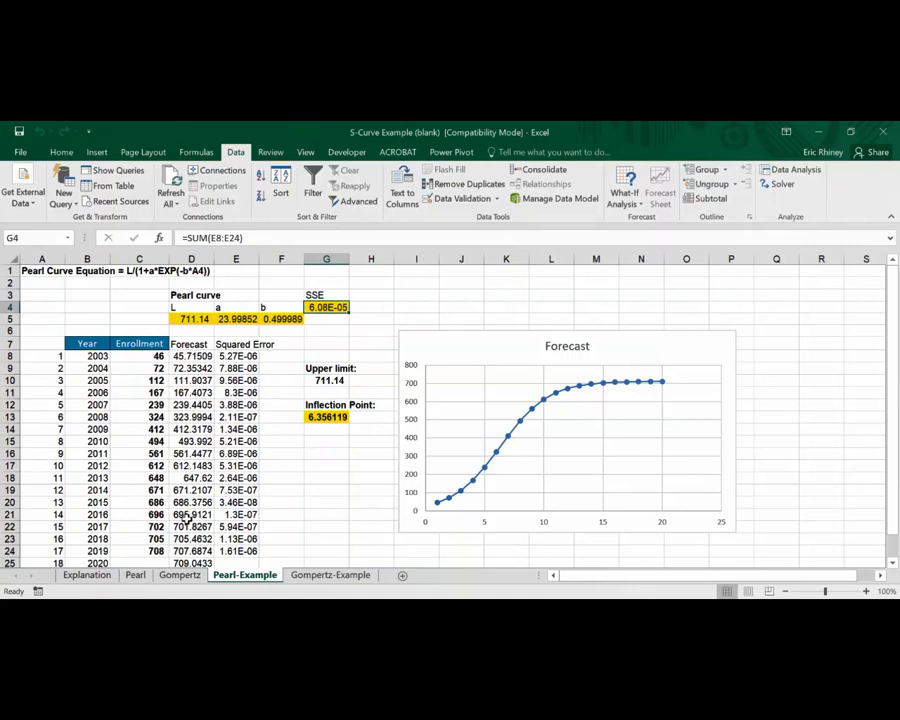
Inspect the Forecast chart series, the forecast years beyond the data, and the inflection point formula in G13
click(507, 430)
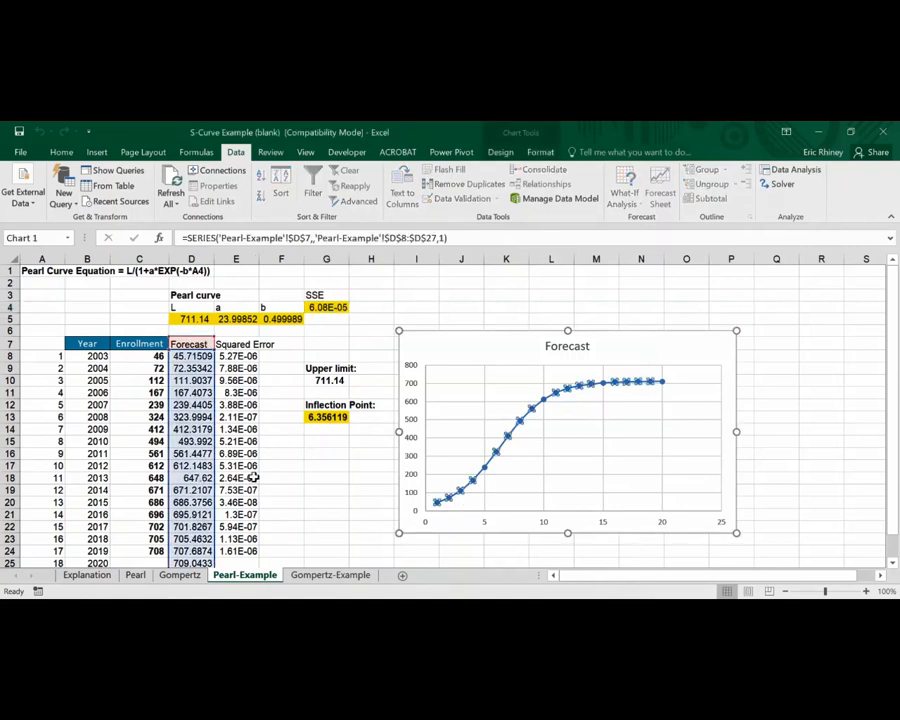
click(427, 369)
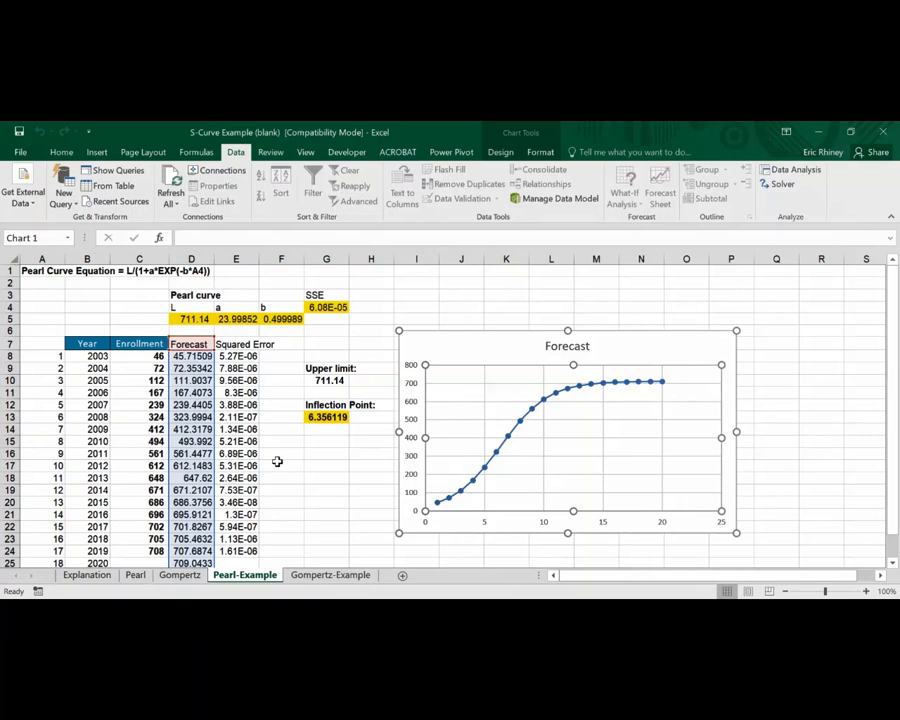
scroll(275, 470, down, 2)
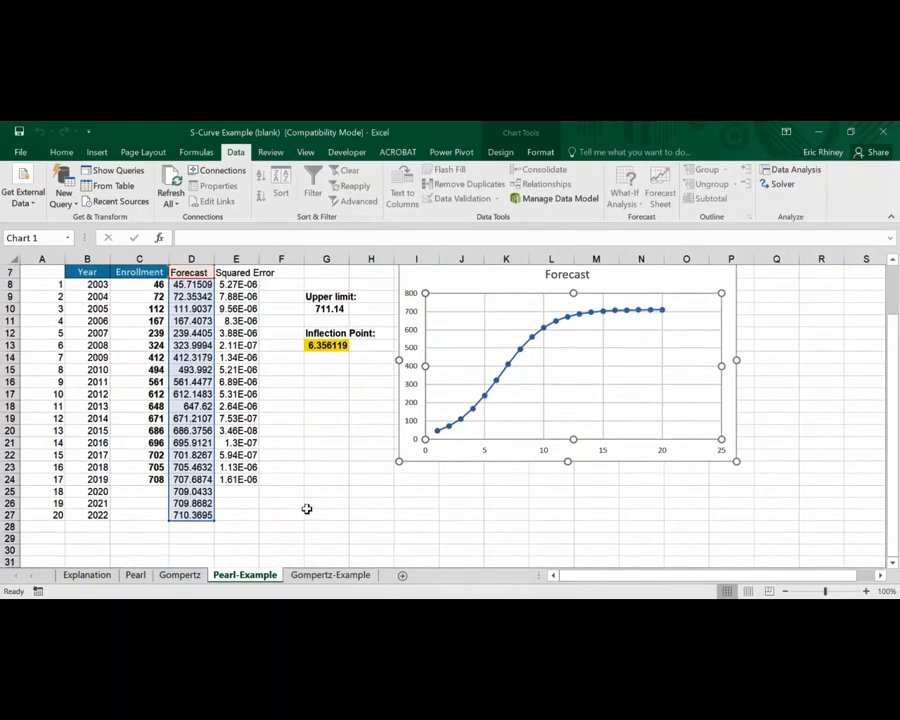
click(183, 503)
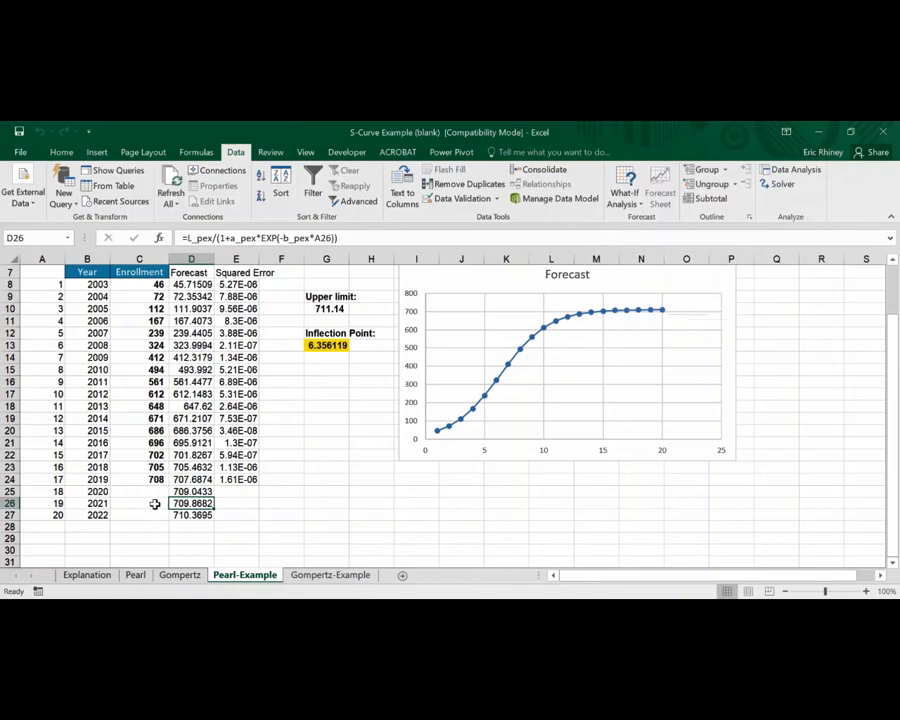
scroll(296, 468, up, 2)
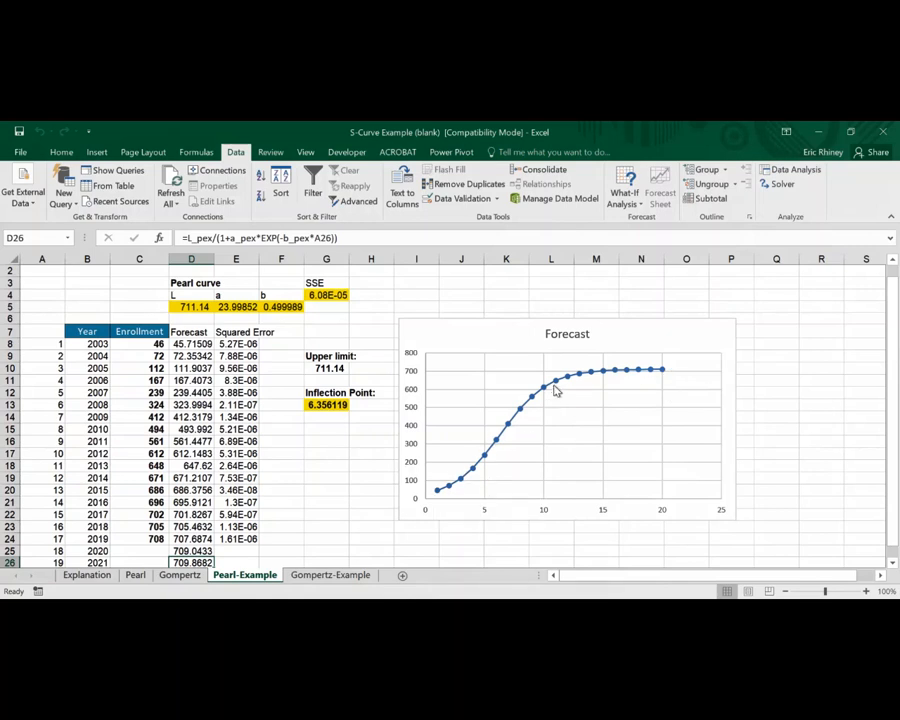
mouse_move(556, 390)
click(341, 402)
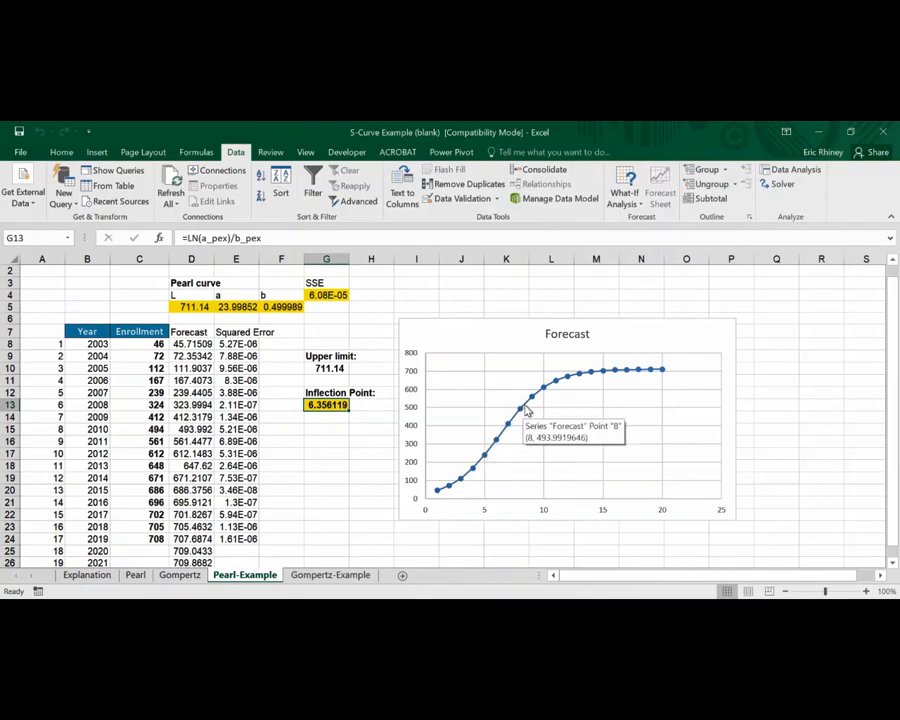
mouse_move(530, 409)
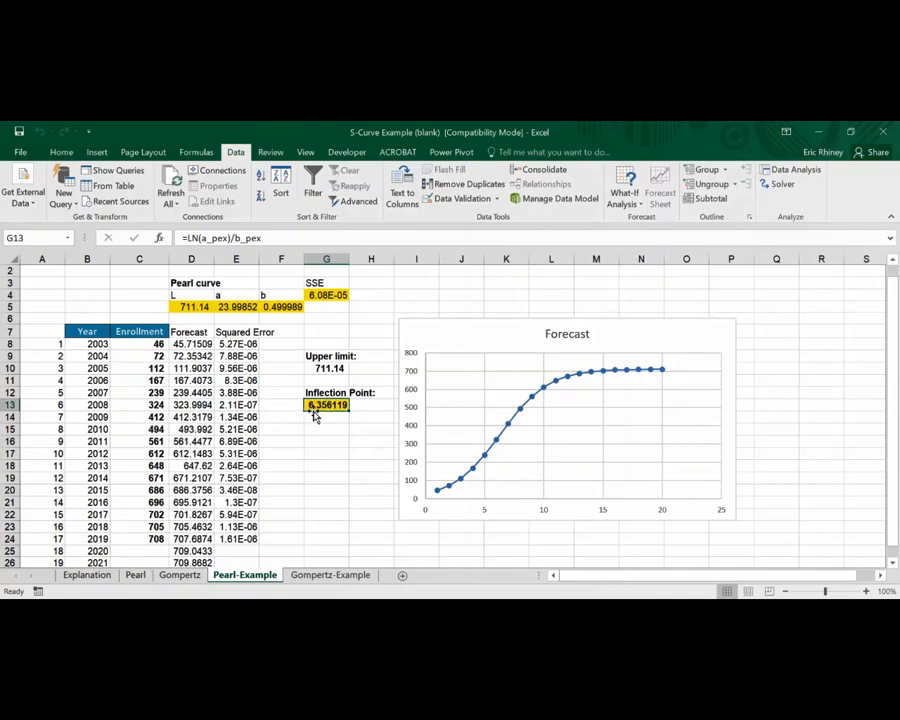
Review the inflection point calculations on the Pearl and Gompertz sheets
click(135, 576)
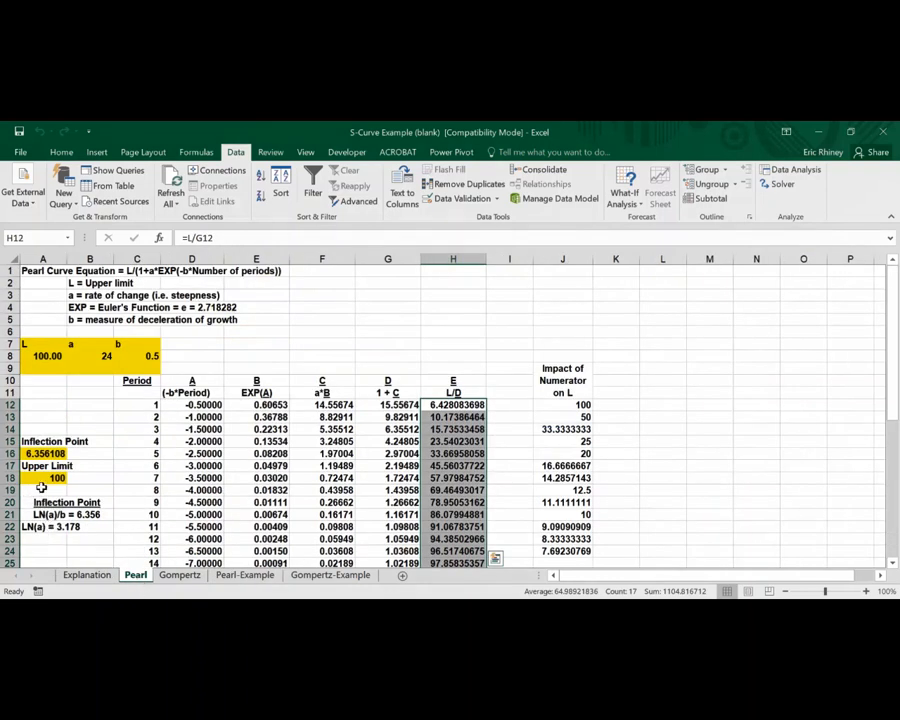
click(42, 453)
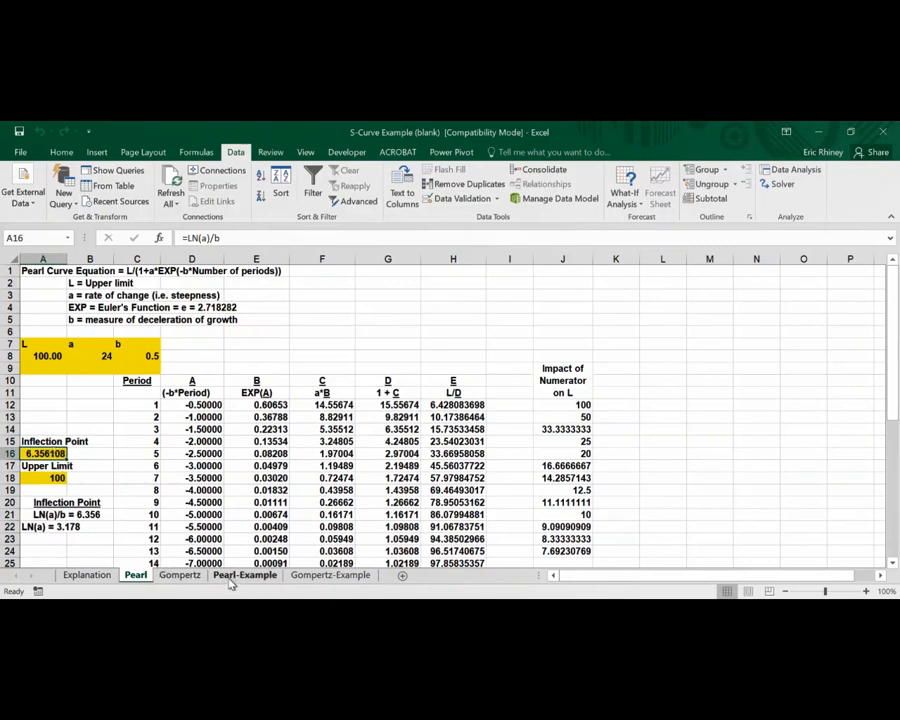
click(185, 578)
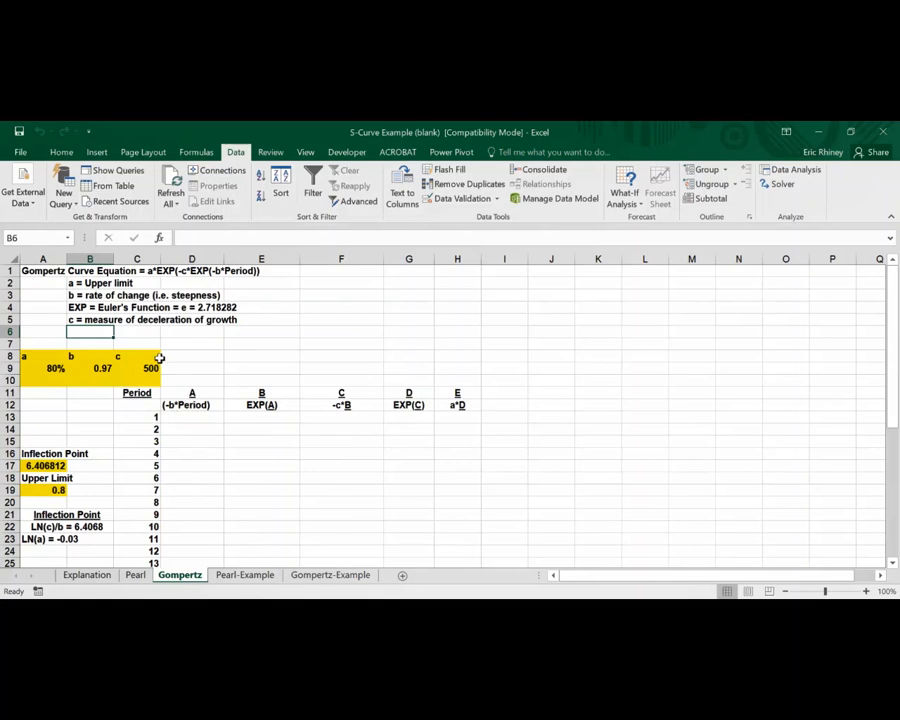
On the Gompertz-Example sheet, enter the forecast formula =a_ex*EXP(-c_*EXP(-b_ex*A9)) in D9
click(330, 576)
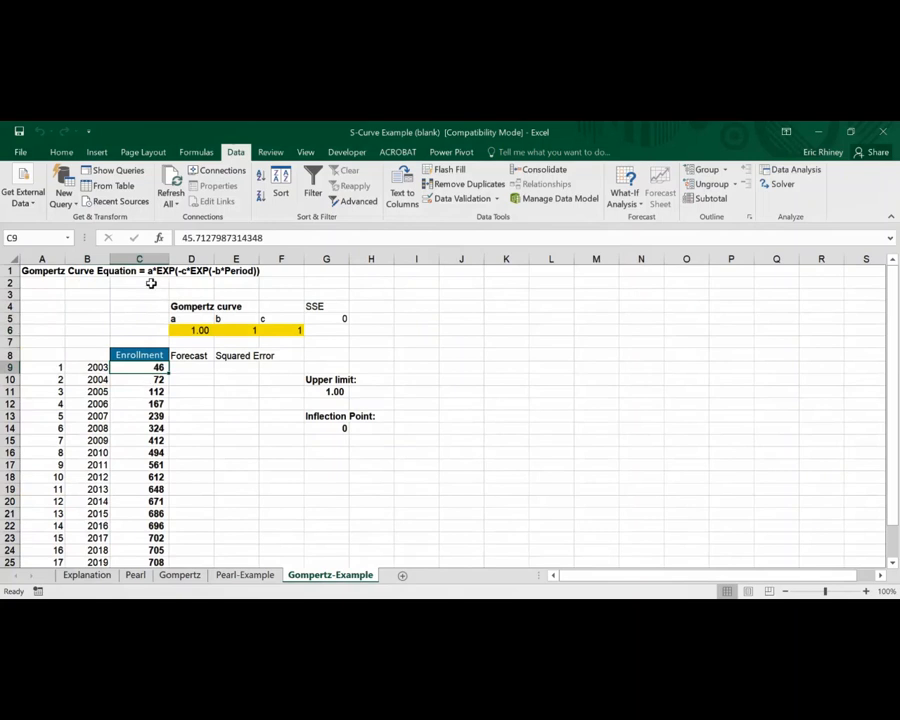
click(183, 368)
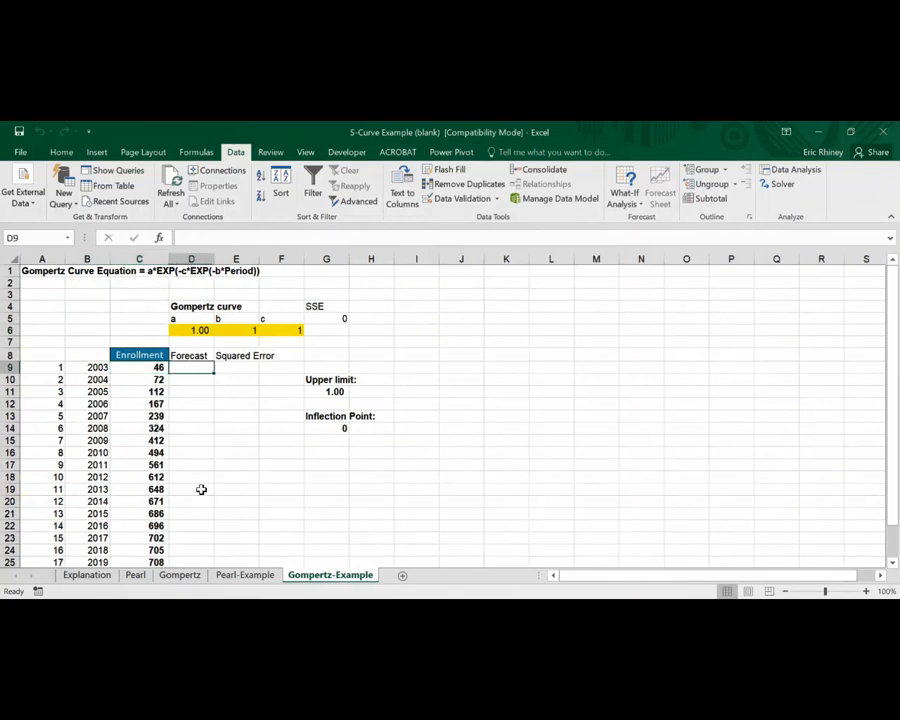
text(=)
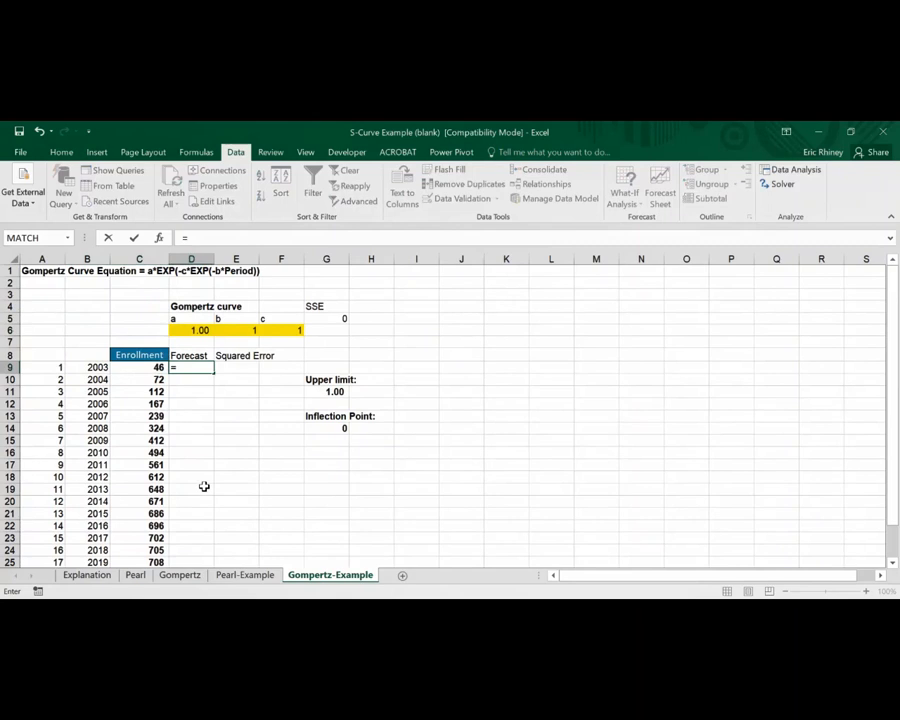
click(194, 330)
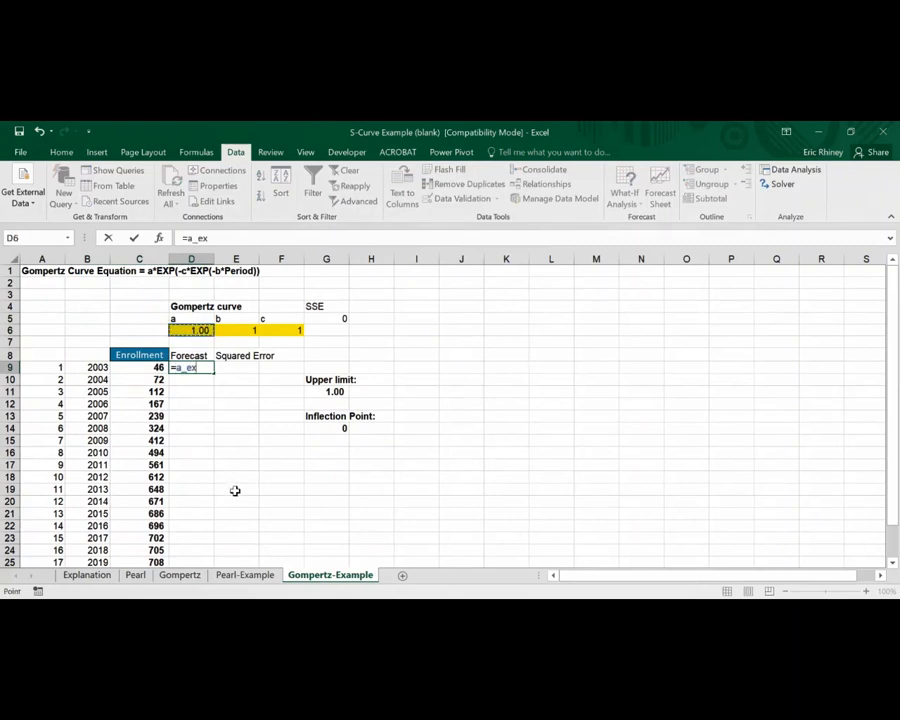
text(*EXP)
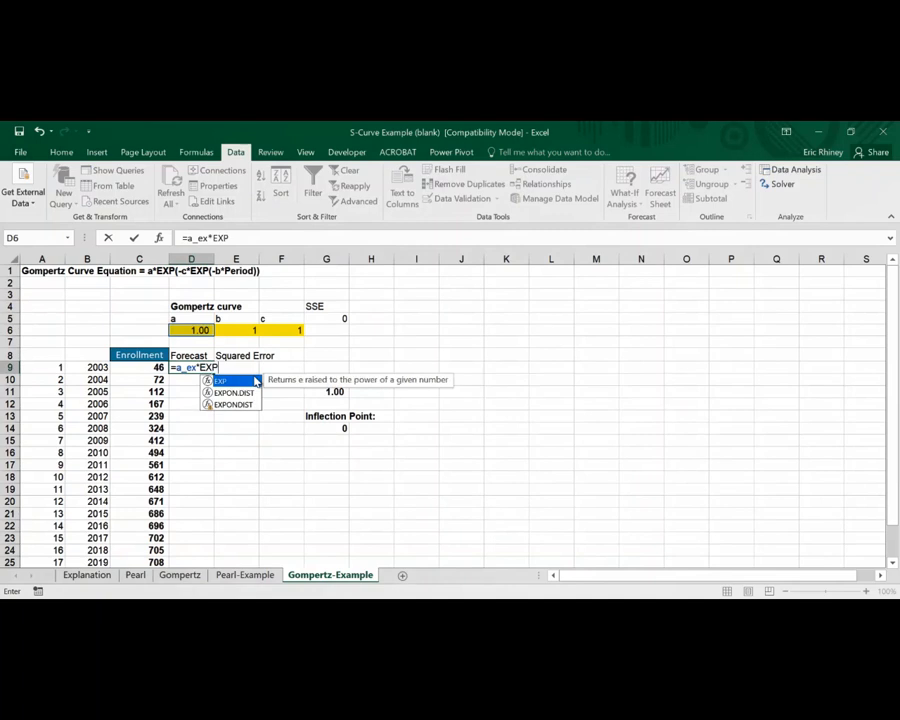
text((-)
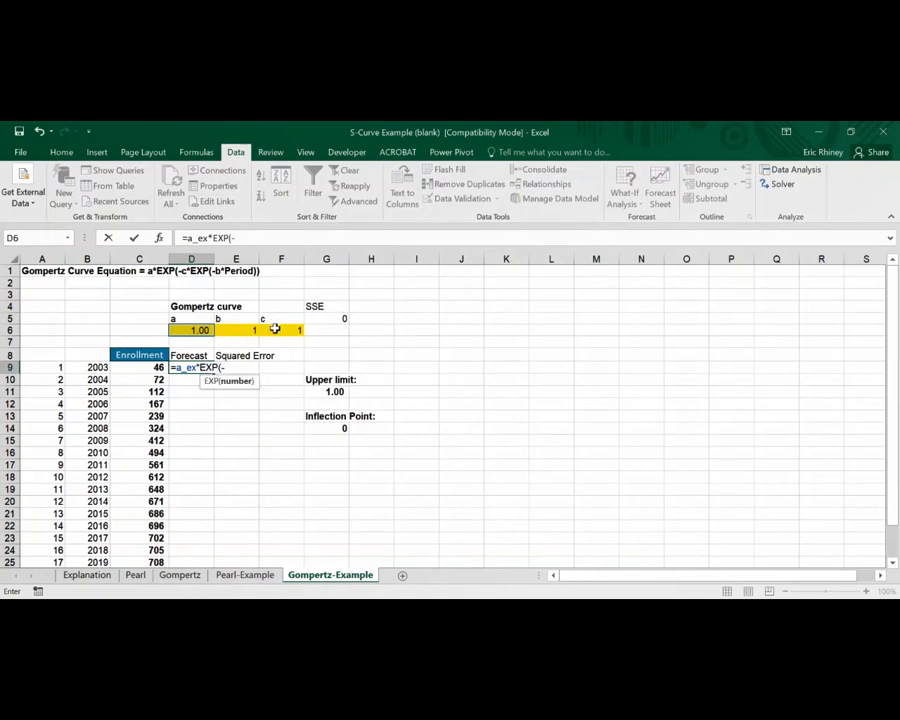
click(275, 329)
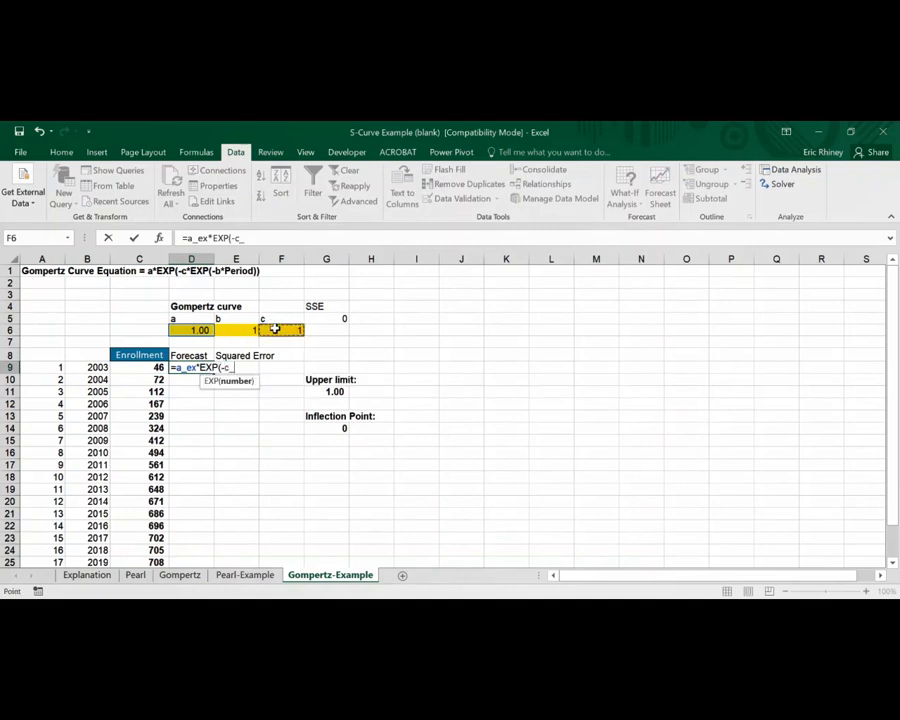
text(*EXP(-)
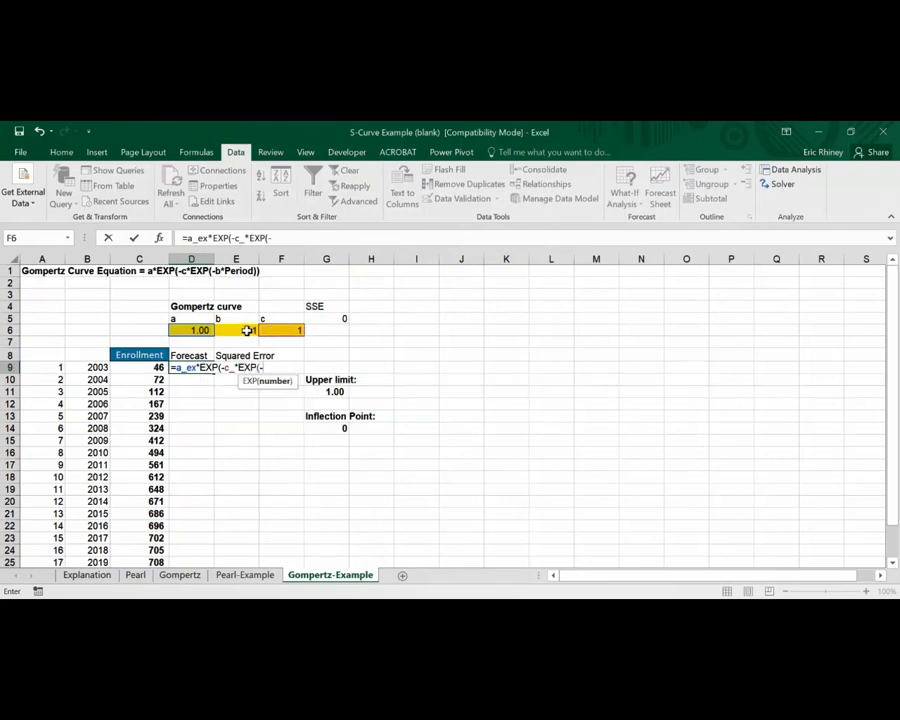
click(247, 331)
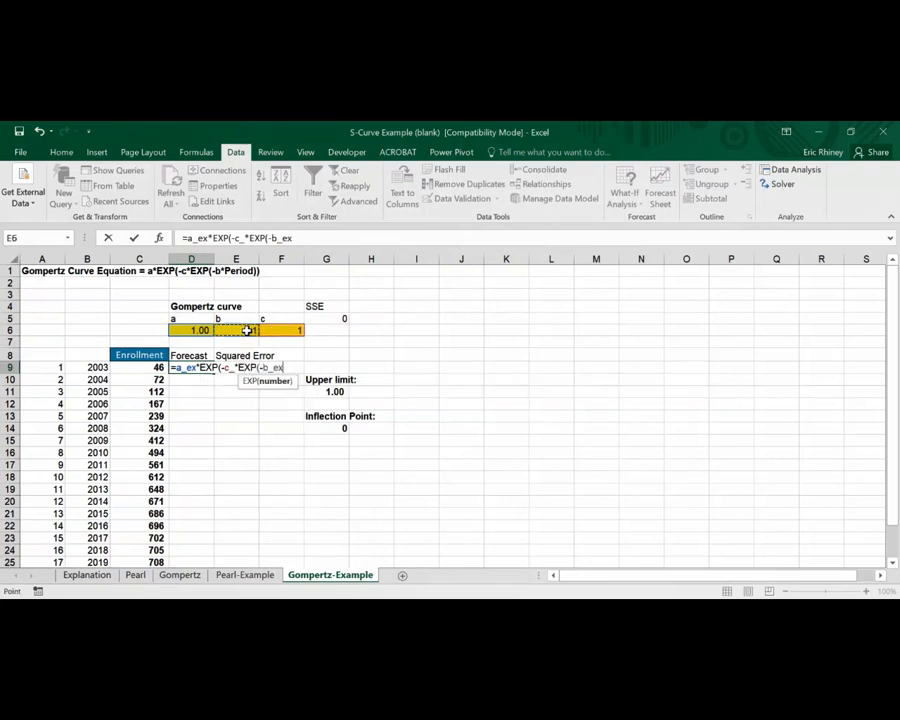
text(*)
click(57, 367)
text())
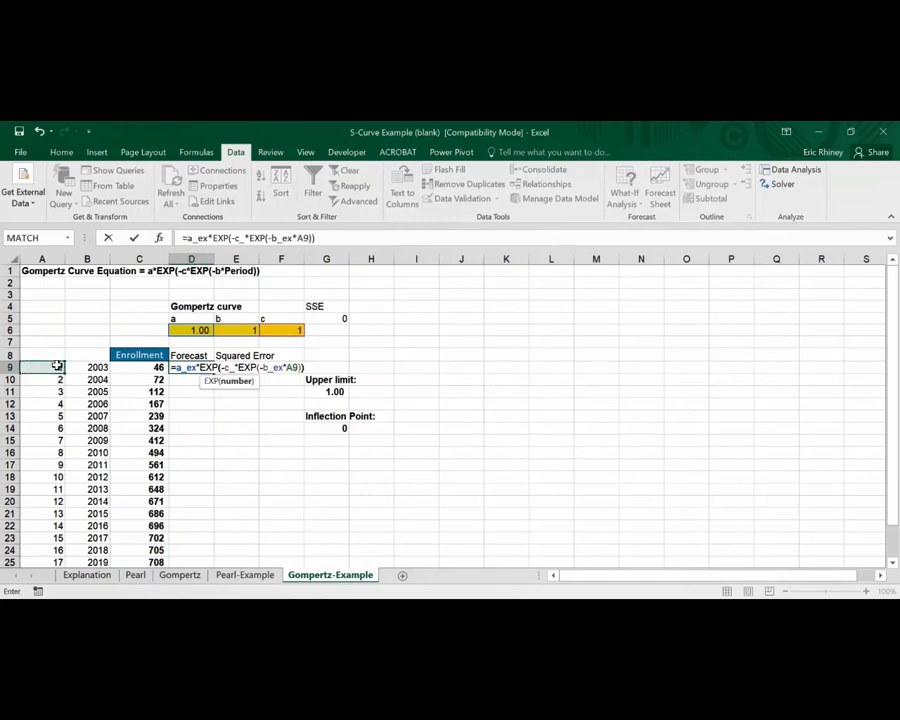
key(Return)
key(Up)
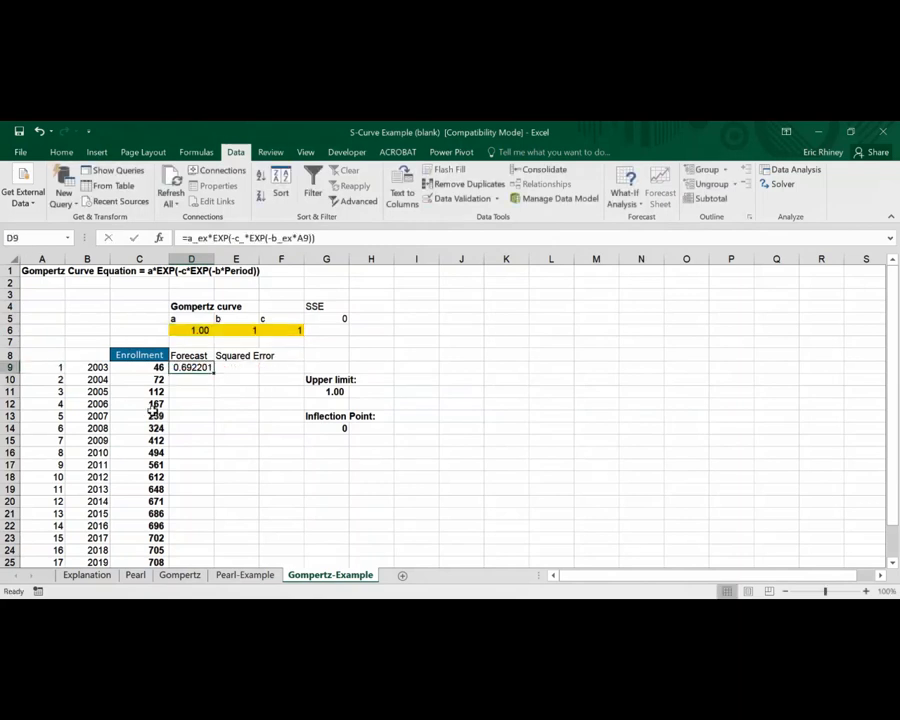
Fill the Forecast formula from D9 down to D28 and extend the years through 2022 in B26:B28
drag(215, 371, 189, 553)
click(104, 527)
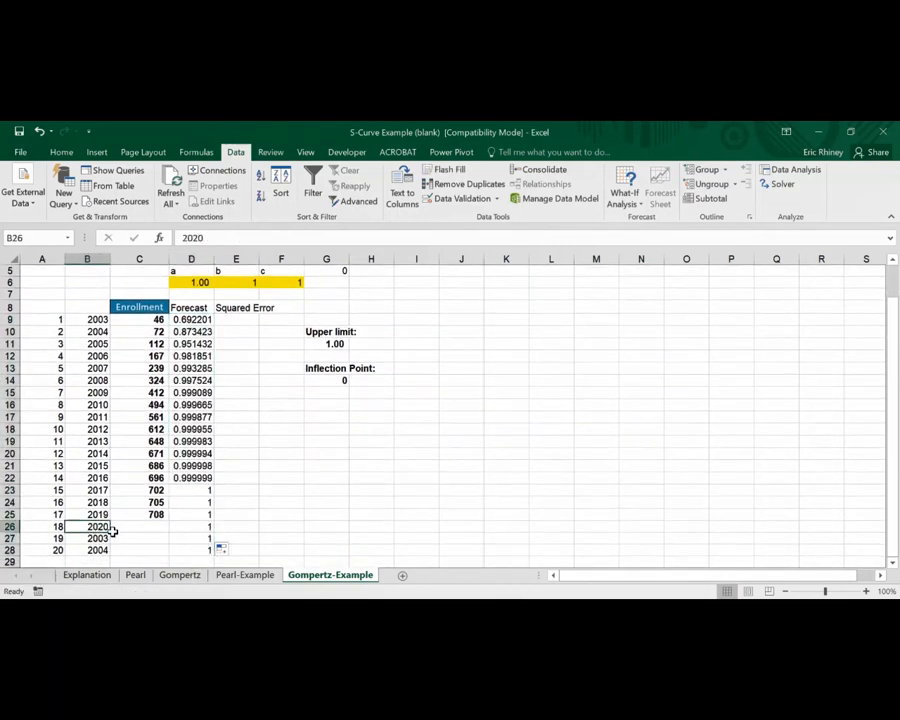
drag(113, 534, 106, 550)
scroll(255, 415, up, 2)
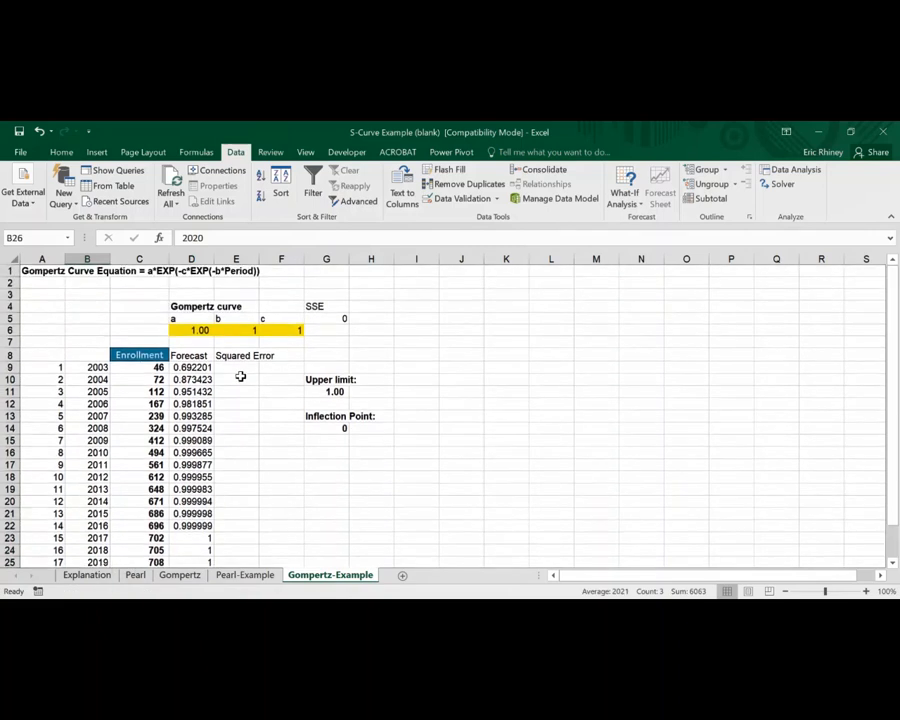
Enter the formula =(D9-C9)^2 in E9 for the Squared Error column
click(239, 369)
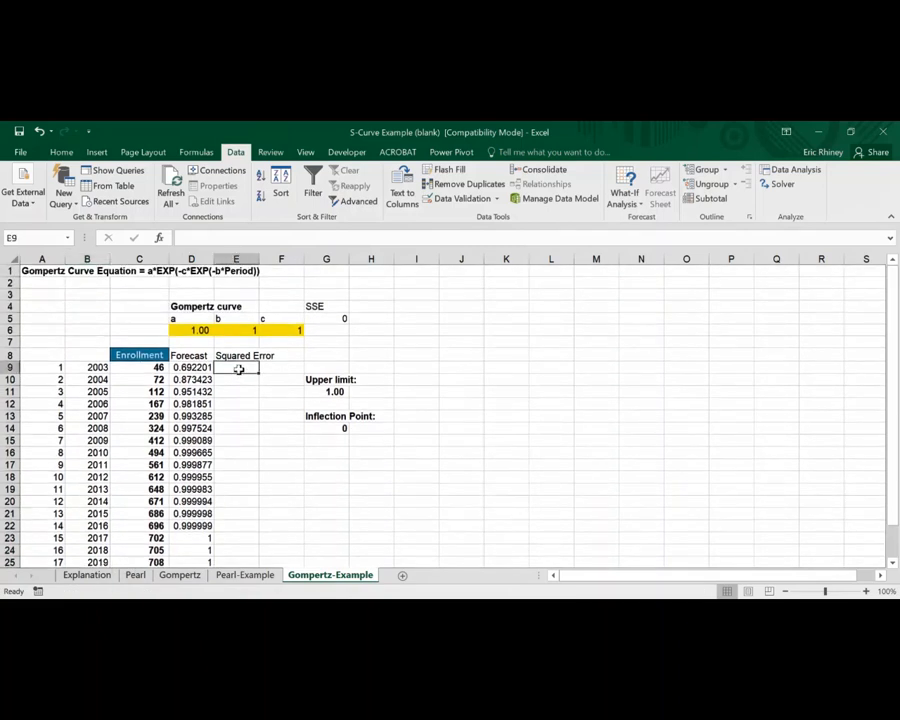
text(=)
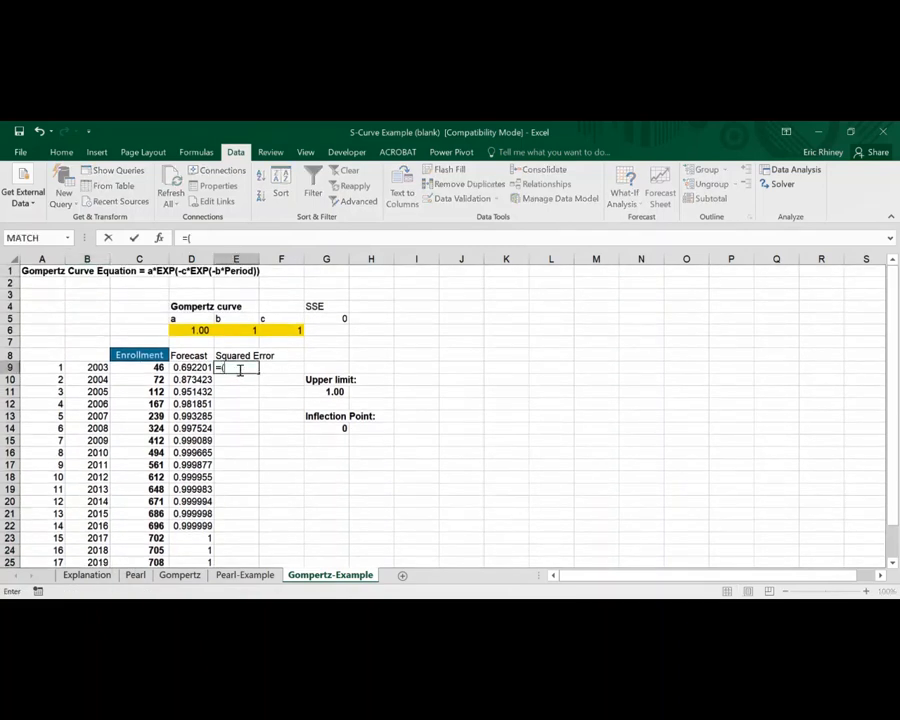
text(()
key(Left)
text(-)
key(Left)
key(Left)
key(Left)
key(Right)
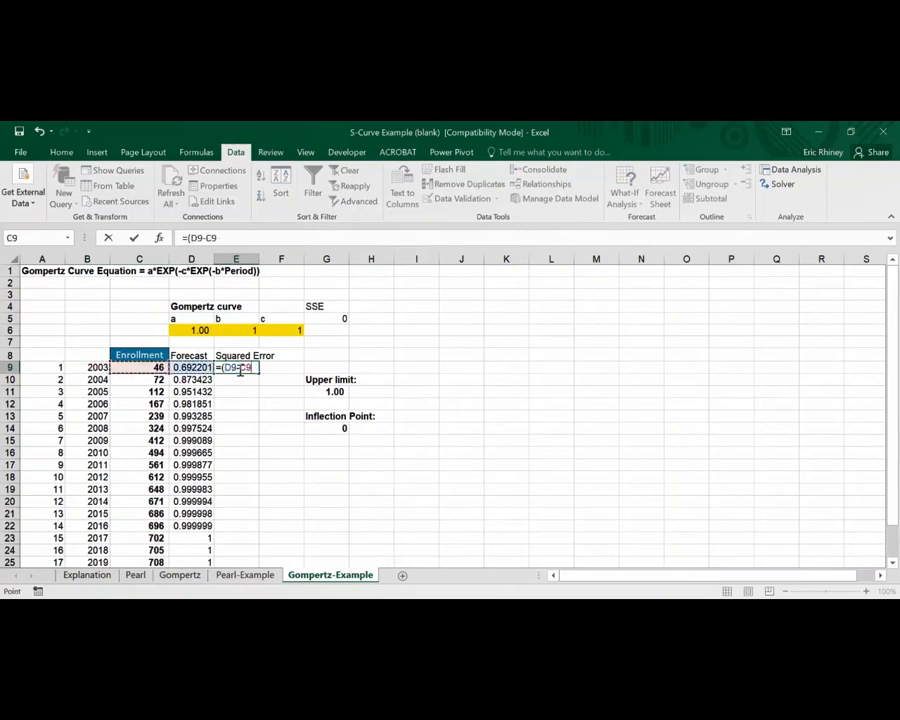
text()^@)
key(Return)
Fill the Squared Error formula from E9 down to E25
click(240, 370)
drag(258, 372, 227, 519)
scroll(277, 330, up, 2)
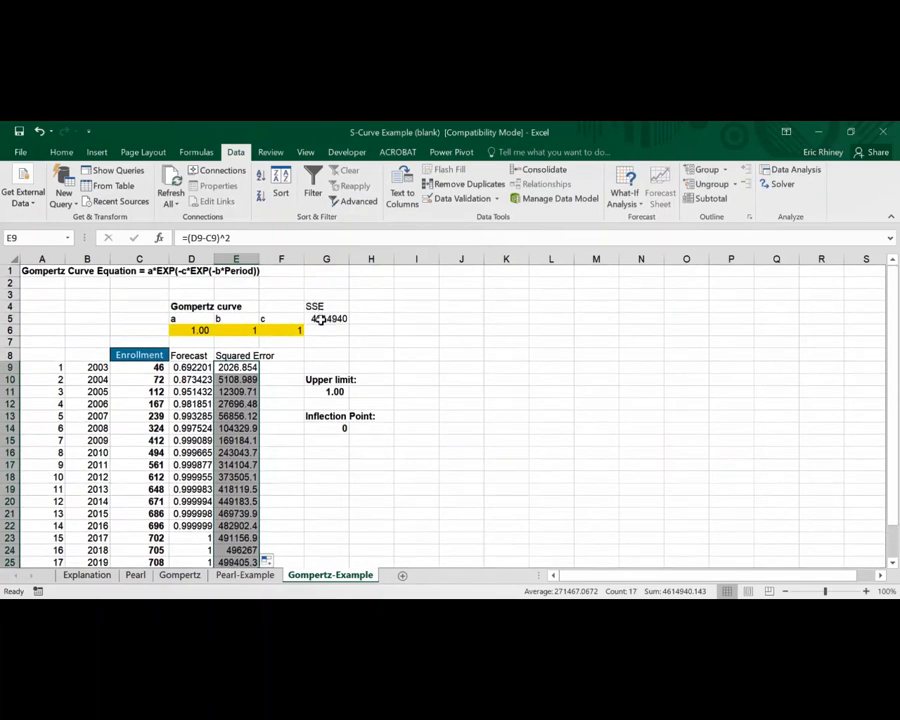
Inspect the SSE formula in G5 that sums the squared errors
click(318, 318)
click(315, 236)
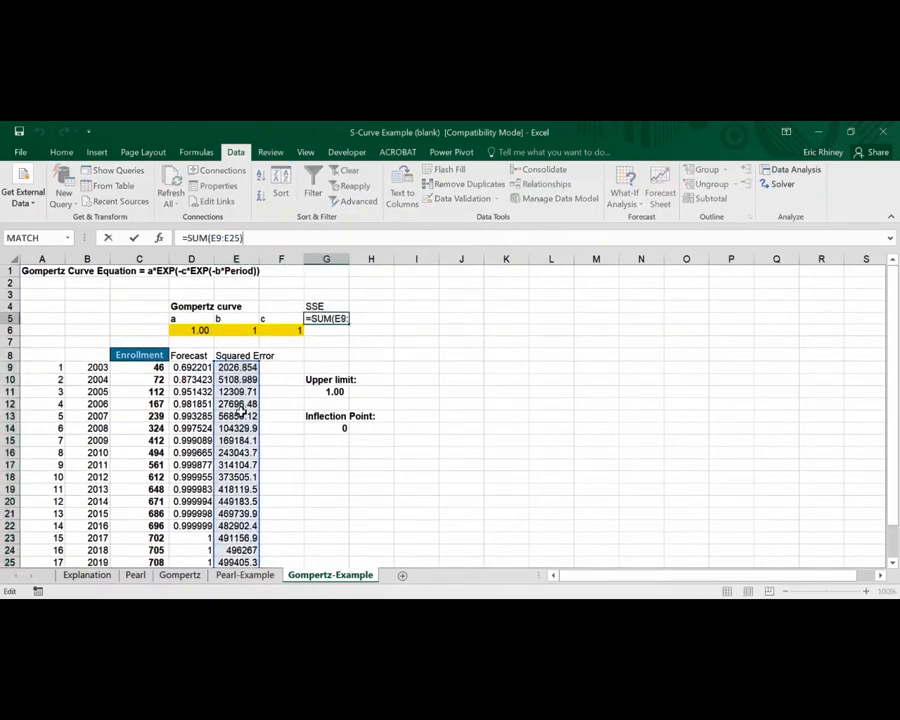
scroll(227, 551, down, 2)
scroll(229, 551, up, 2)
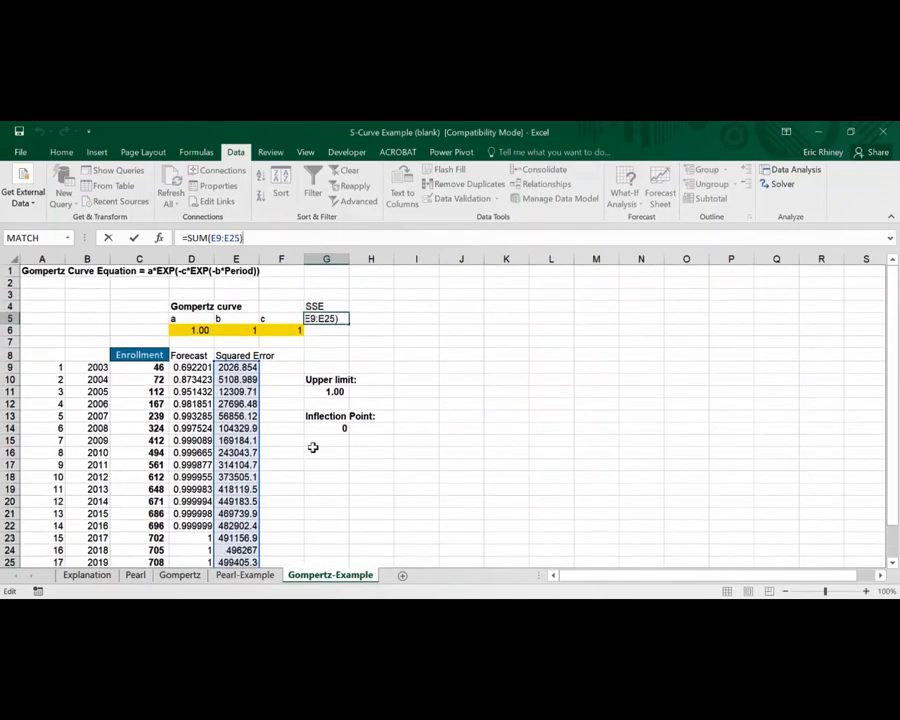
Confirm the SSE formula and run Solver to minimize G5 by changing D6:F6 with GRG Nonlinear, keeping the solution
key(ctrl+Return)
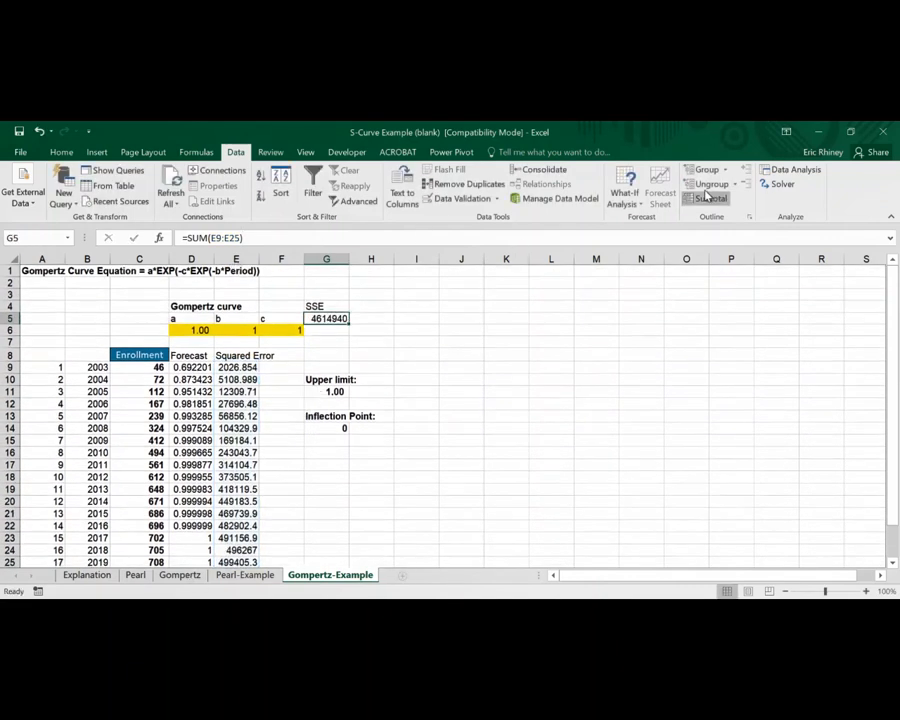
click(777, 186)
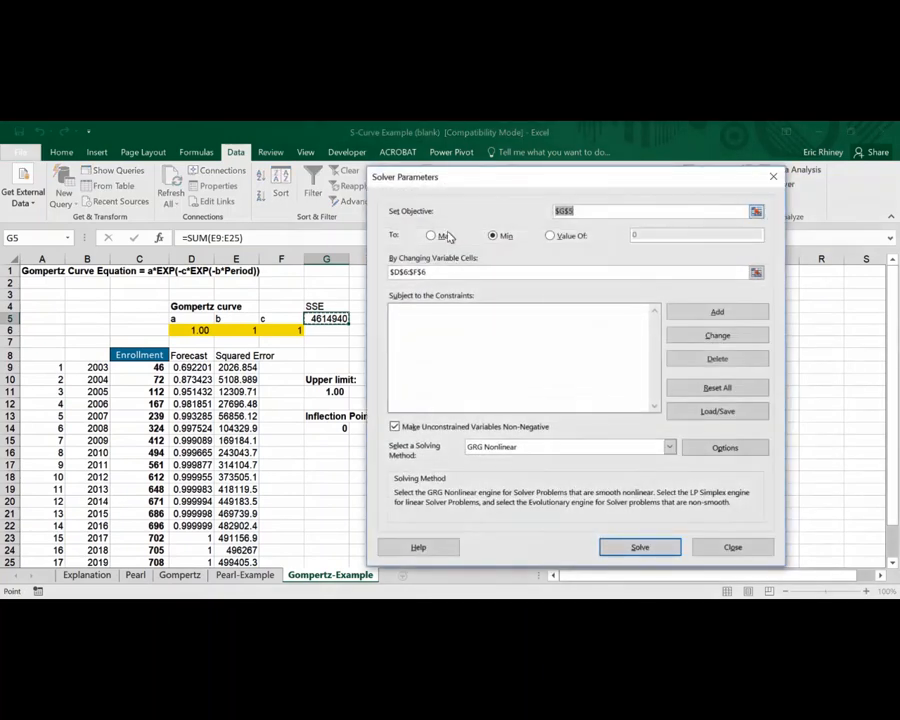
drag(603, 171, 663, 149)
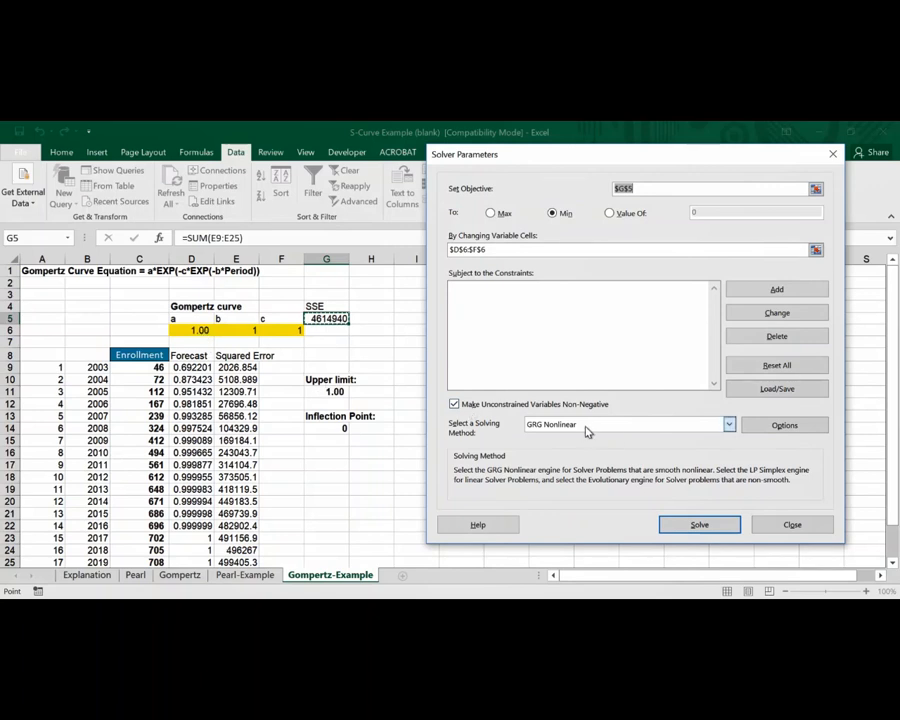
click(677, 525)
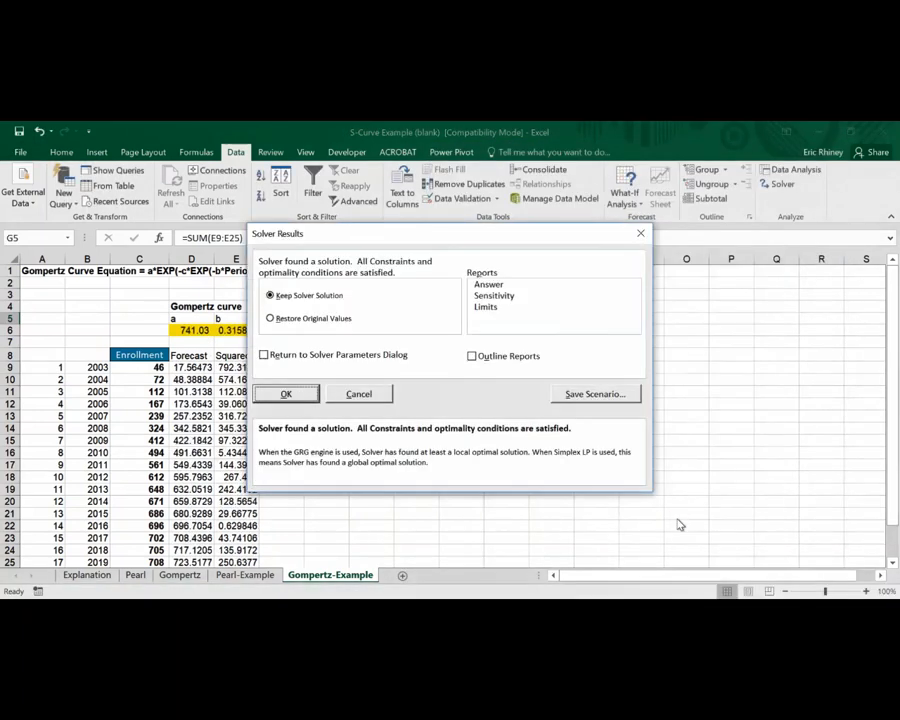
click(290, 397)
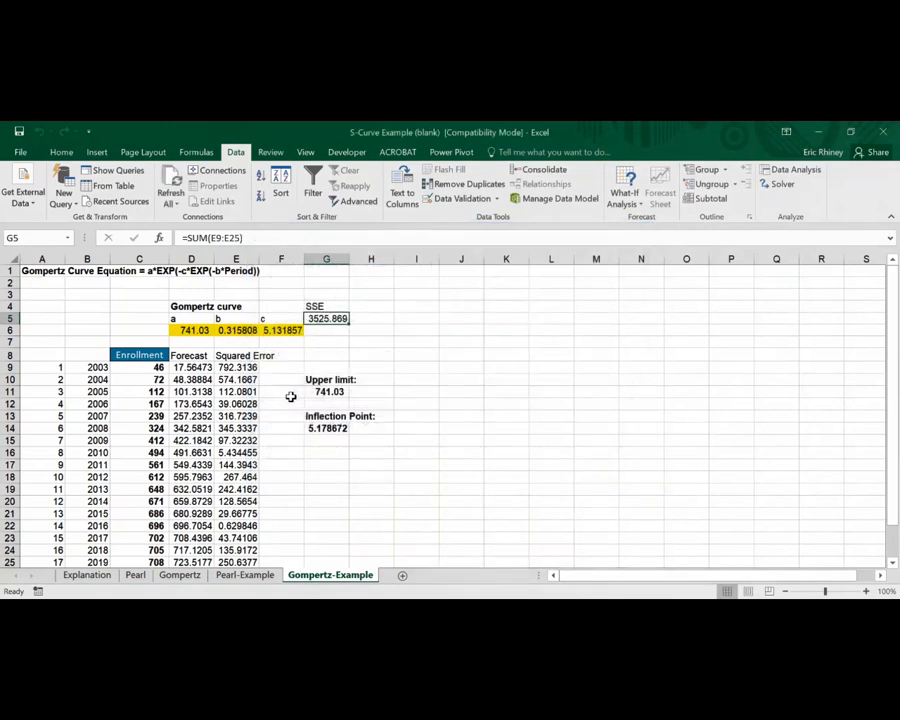
Review the fitted Gompertz parameters and glance at the Explanation sheet before returning to Gompertz-Example
scroll(256, 370, down, 1)
scroll(256, 370, down, 1)
scroll(256, 370, up, 2)
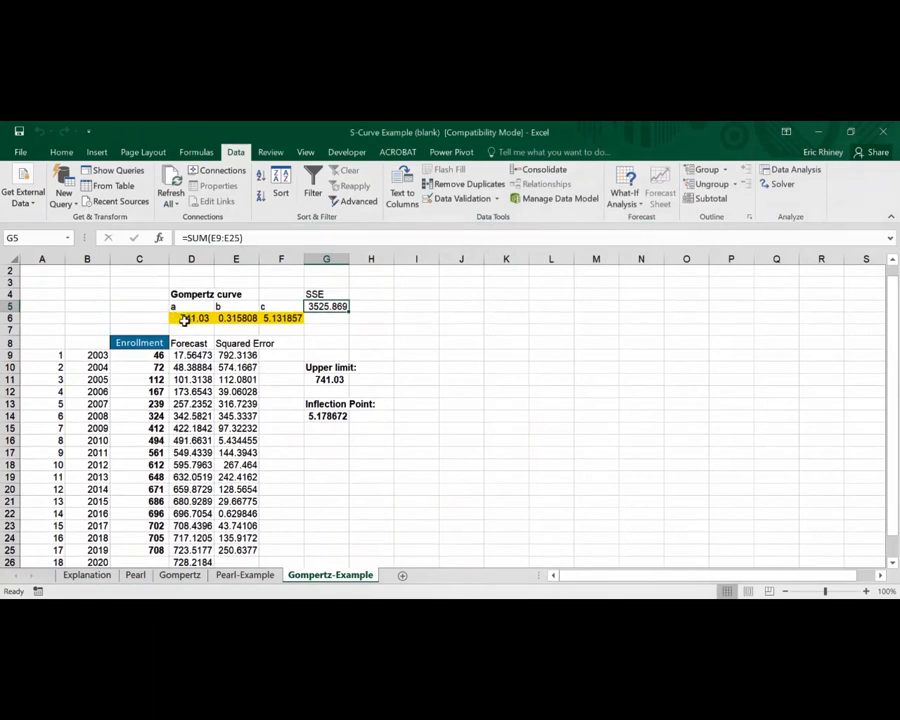
click(185, 320)
scroll(207, 355, up, 1)
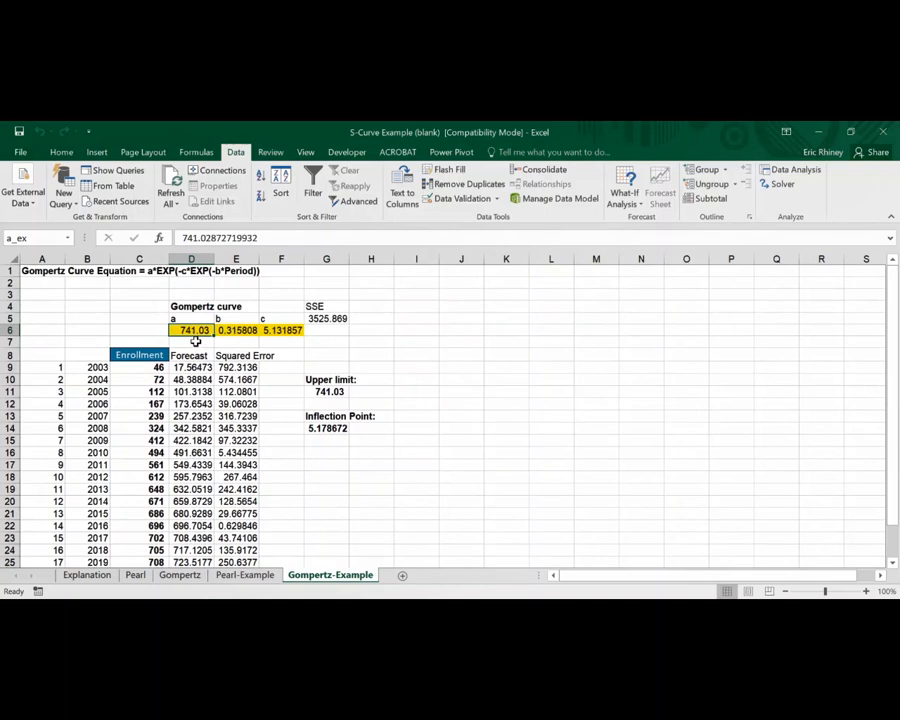
scroll(199, 381, down, 1)
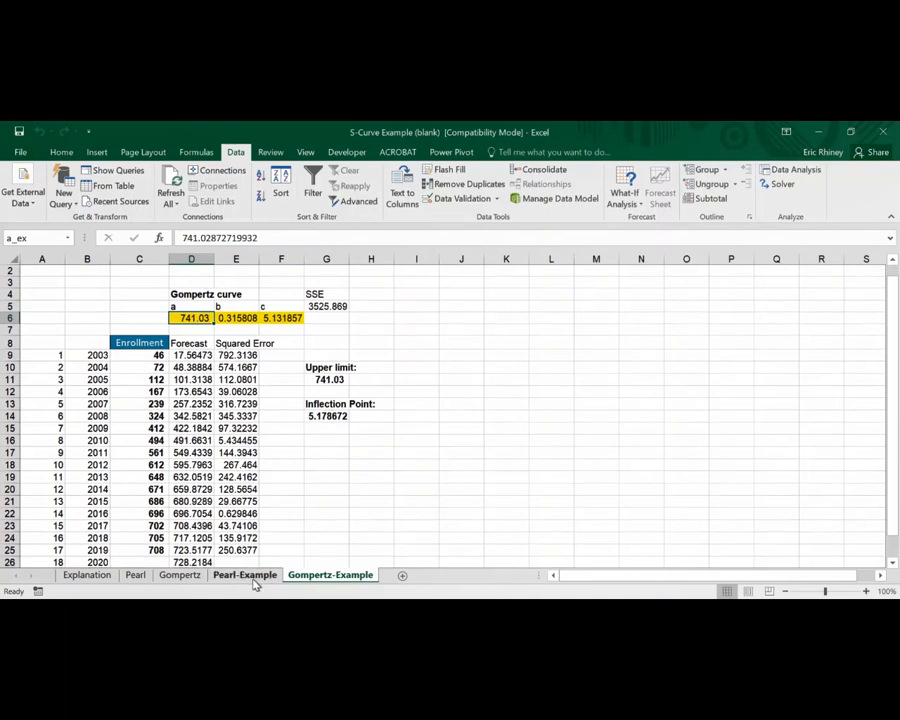
click(98, 577)
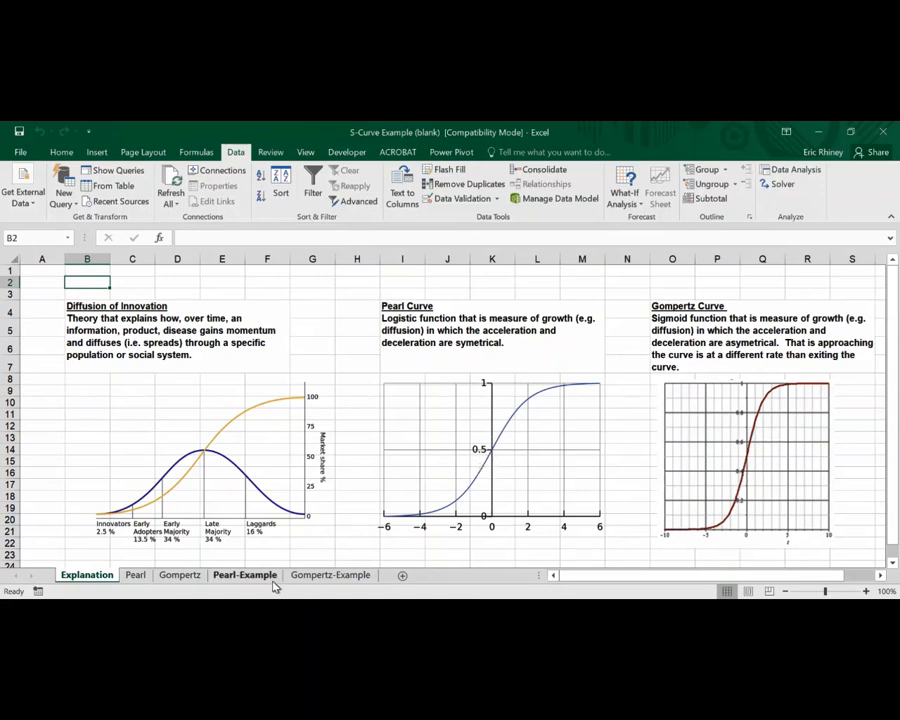
click(310, 577)
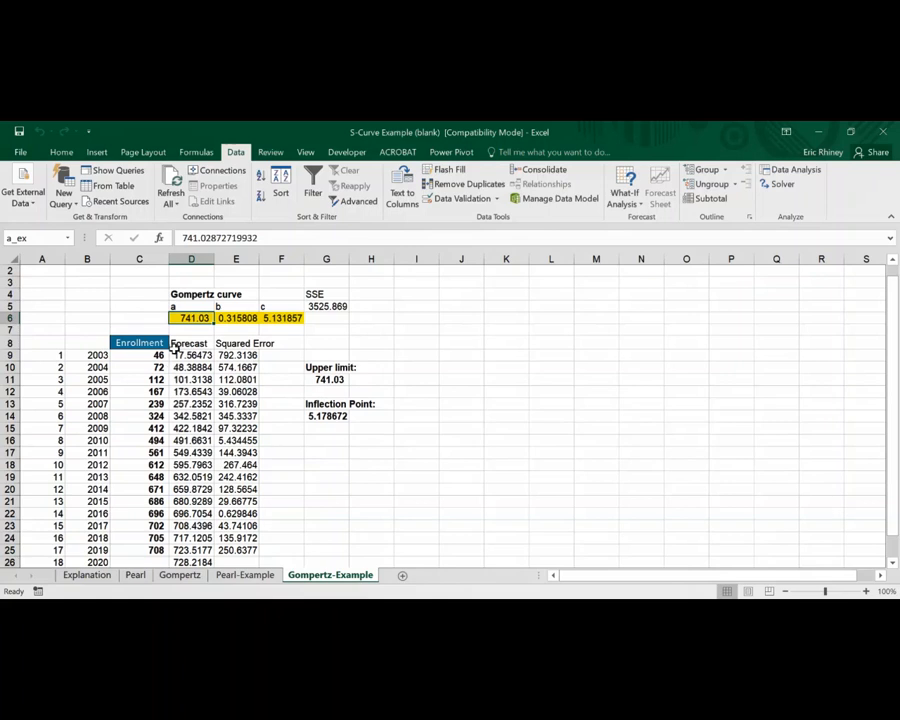
Insert a scatter chart with lines and markers from the years and enrollment in B9:C28 and place it beside the table
drag(96, 354, 140, 550)
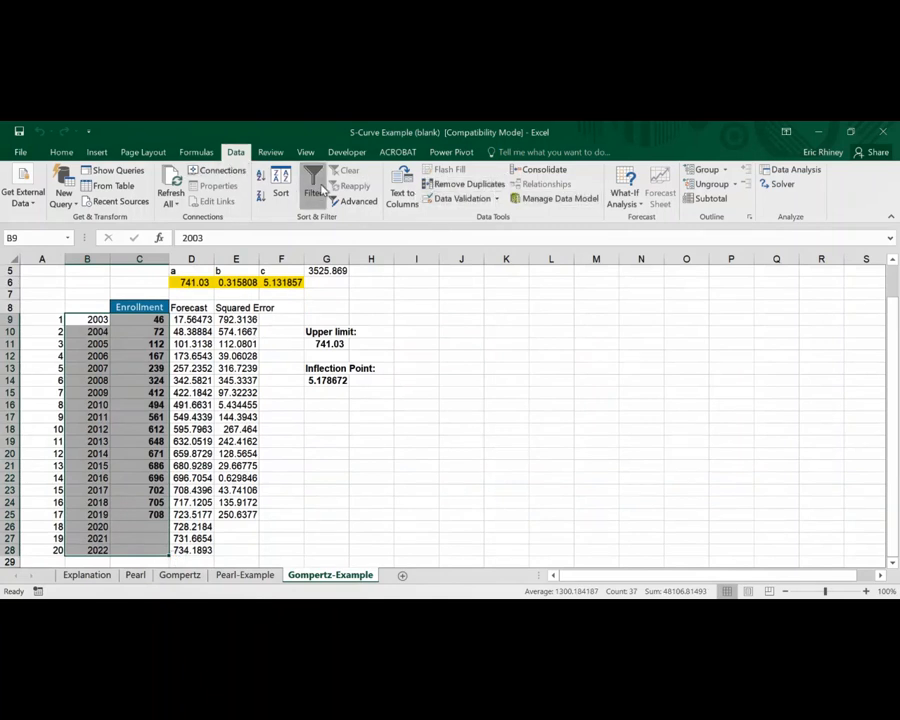
click(96, 153)
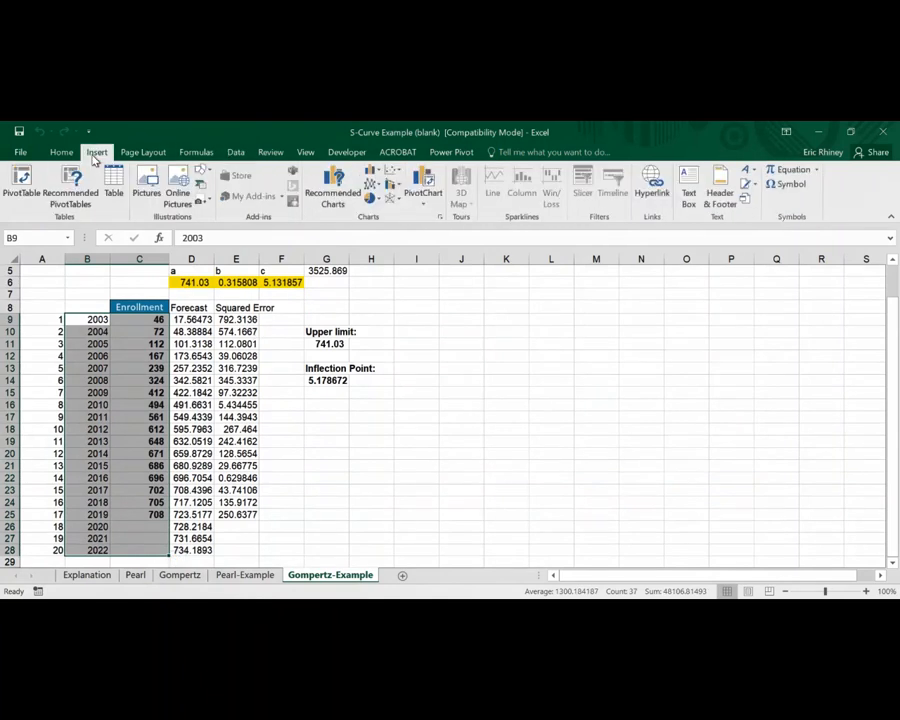
click(390, 183)
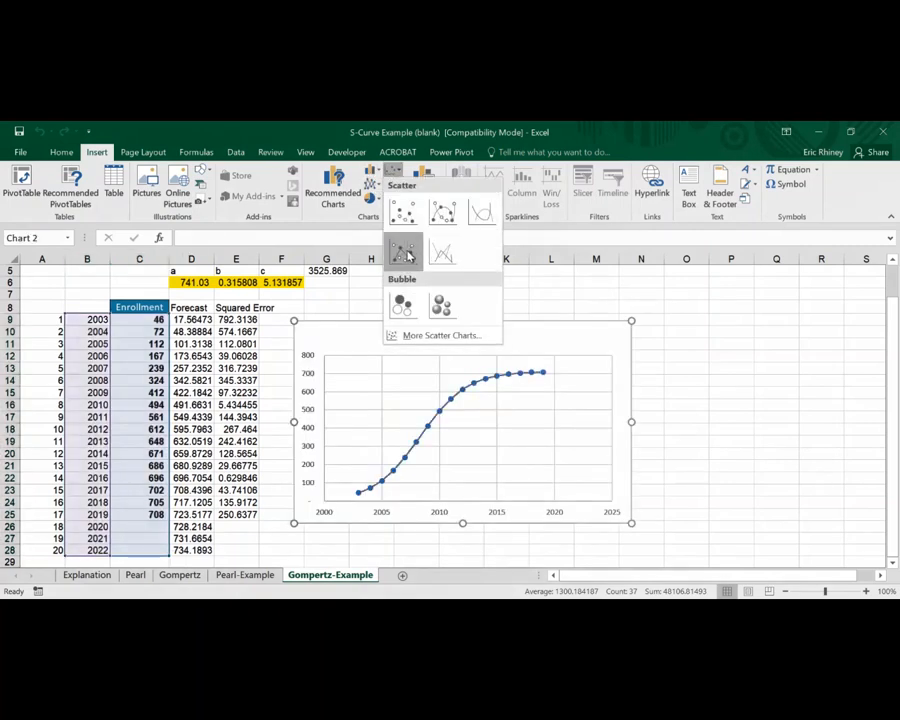
click(405, 250)
drag(400, 324, 546, 321)
click(476, 347)
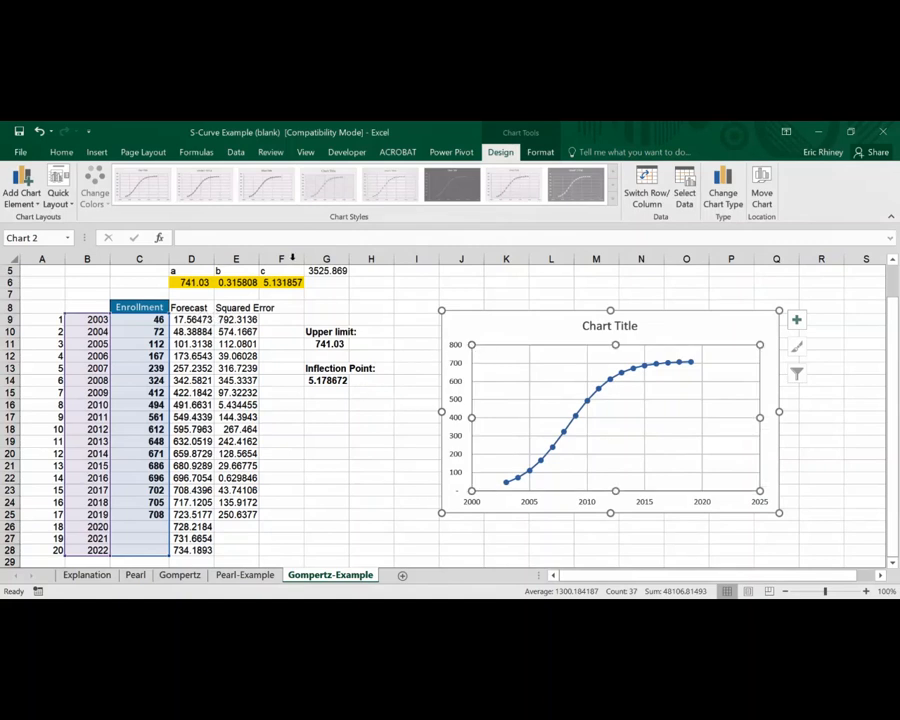
Add a chart series named from D8 with X values B9:B28 and Y values D9:D28 for the forecast
right_click(501, 363)
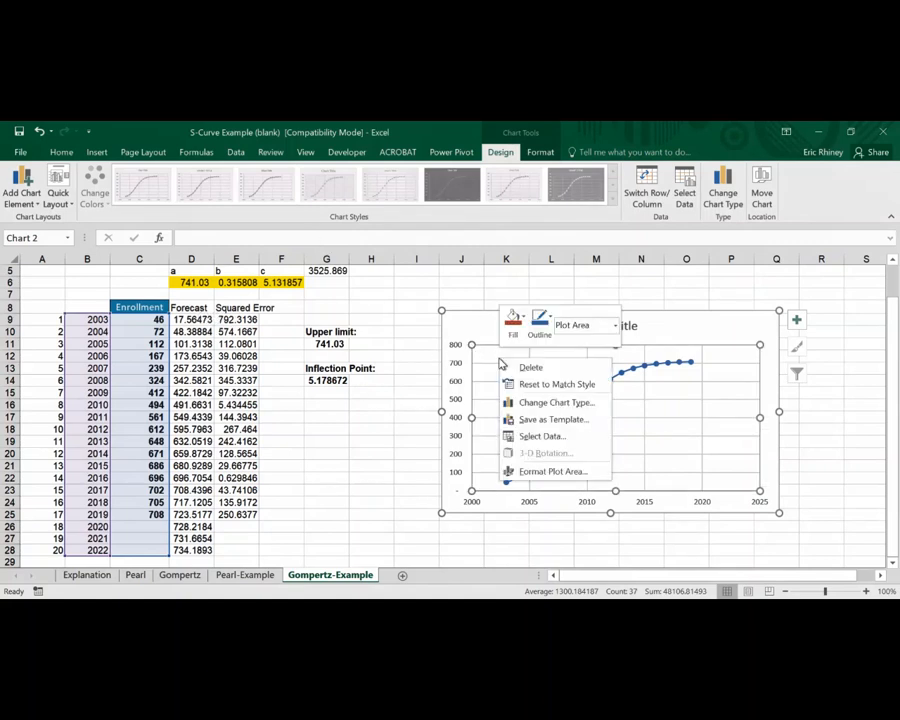
click(544, 437)
click(462, 364)
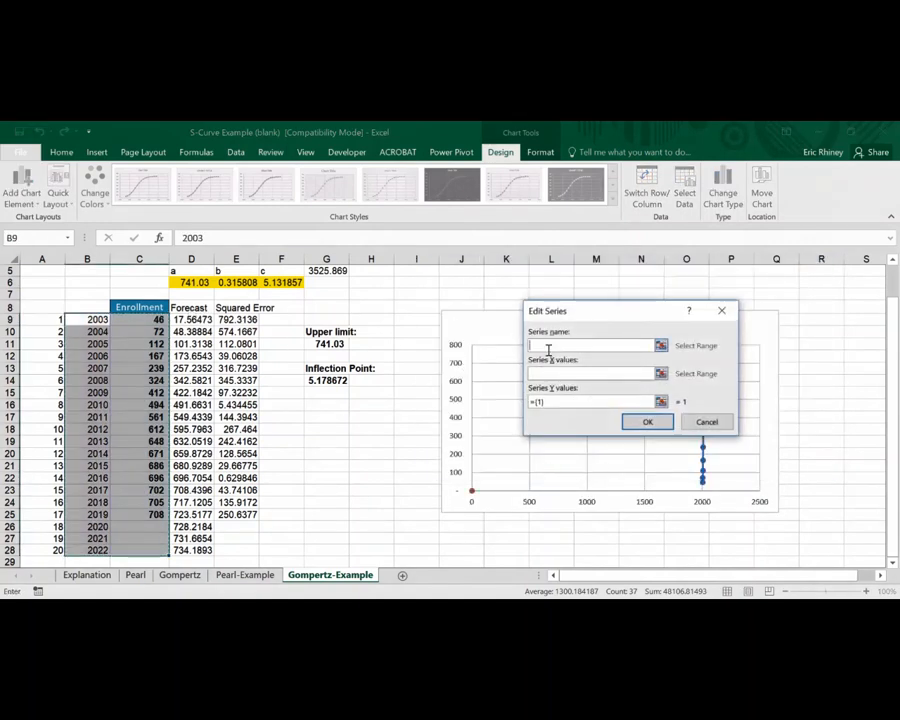
click(190, 307)
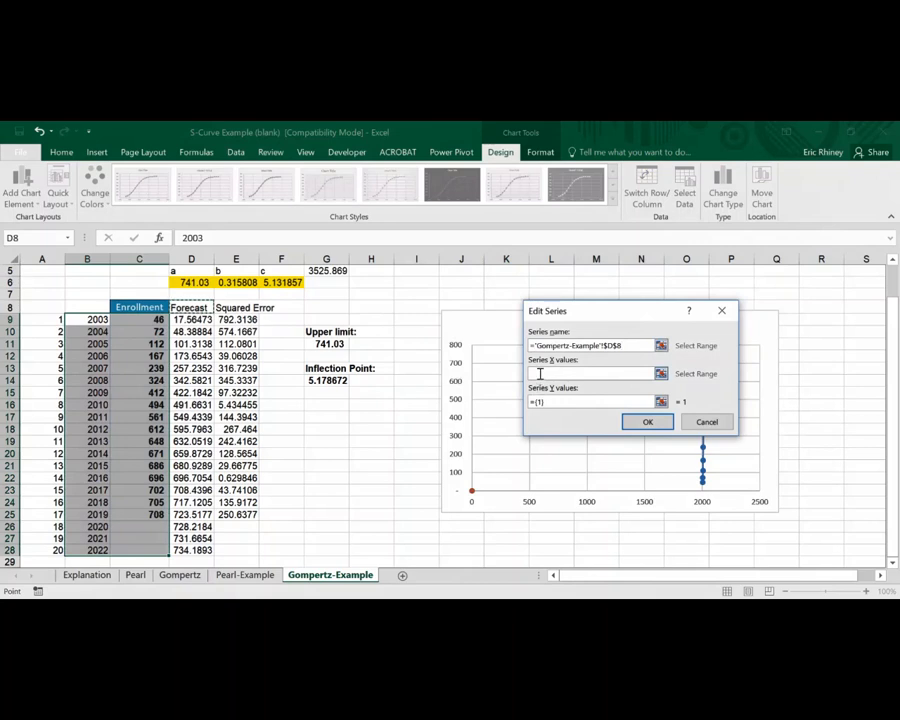
drag(95, 319, 96, 540)
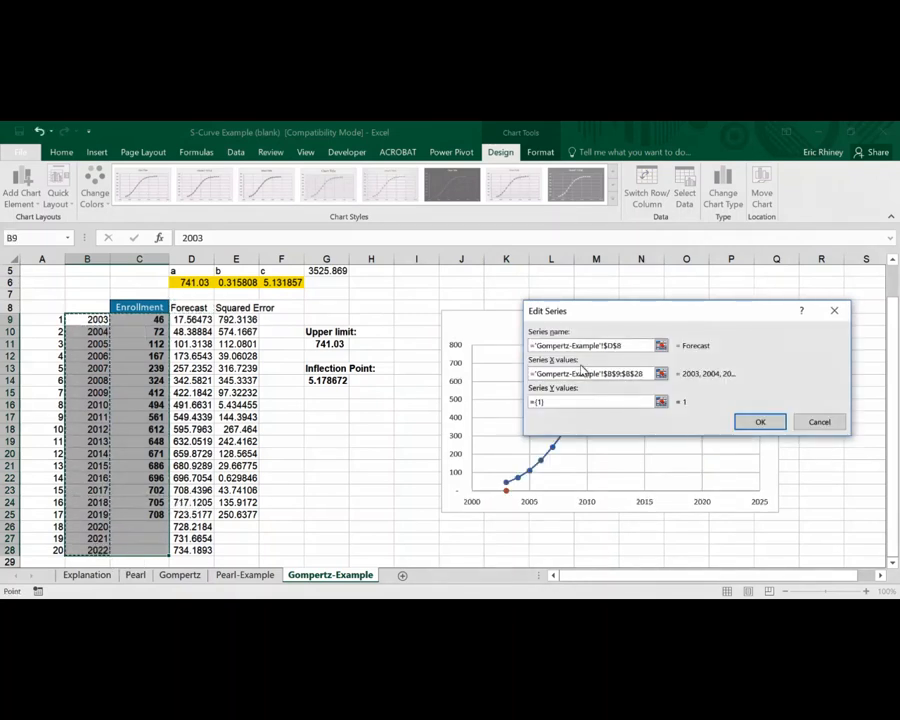
click(660, 401)
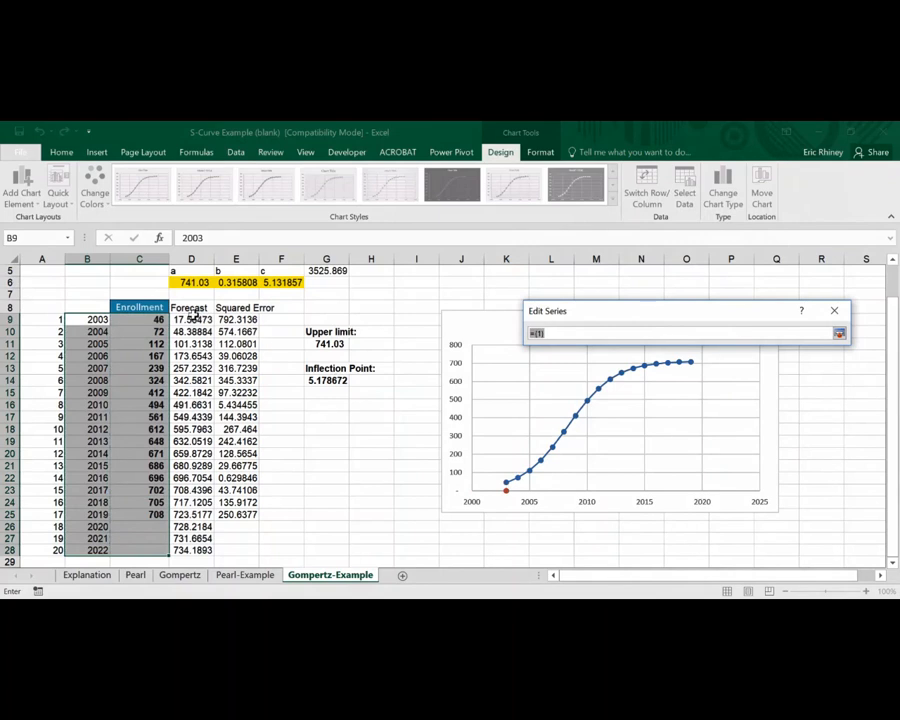
drag(195, 318, 210, 541)
drag(210, 541, 210, 541)
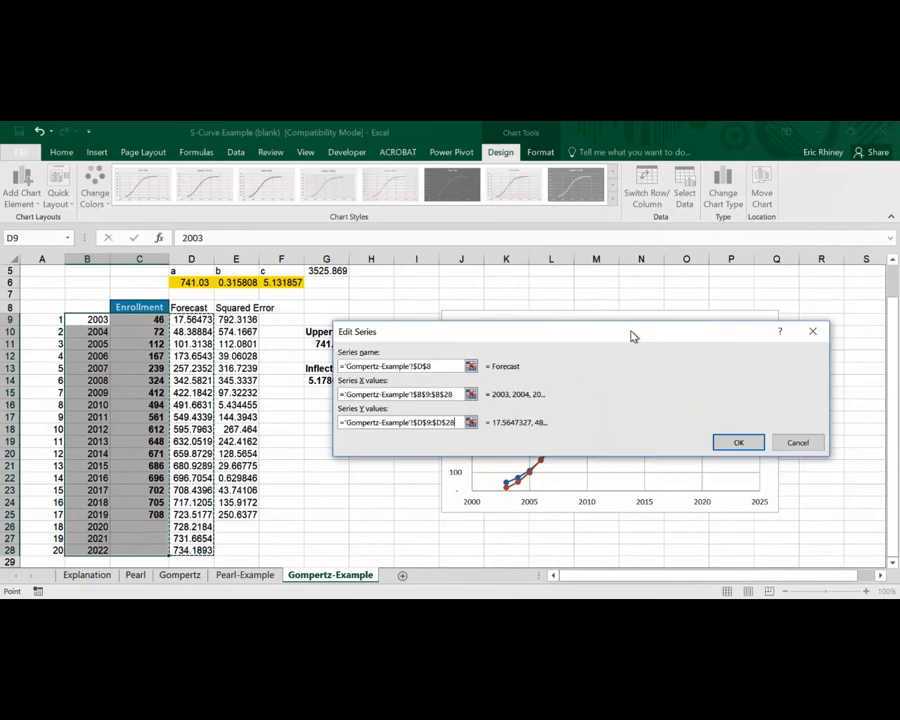
click(684, 439)
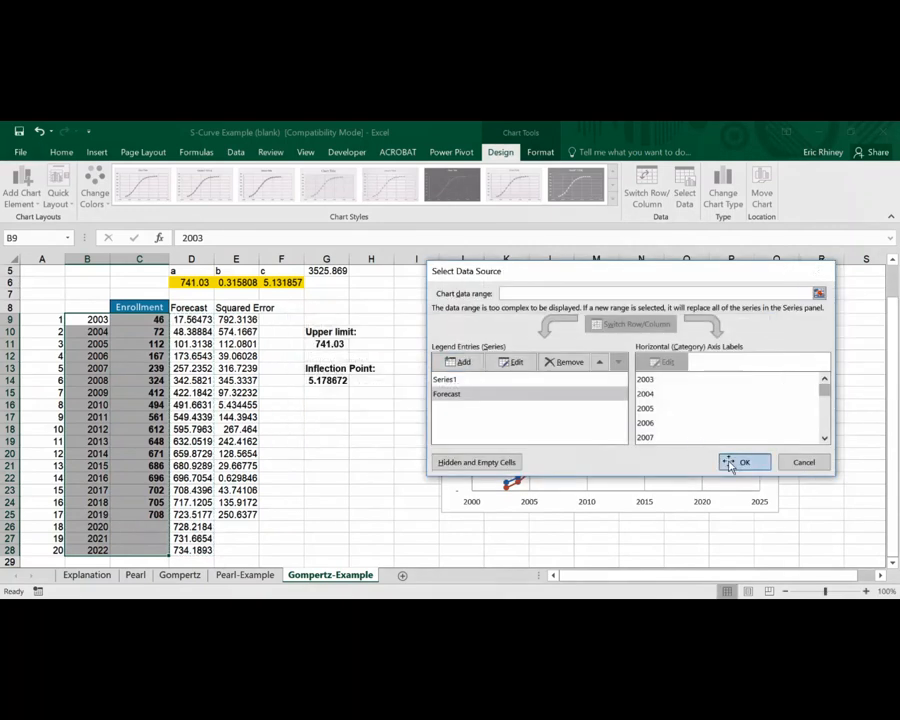
click(738, 462)
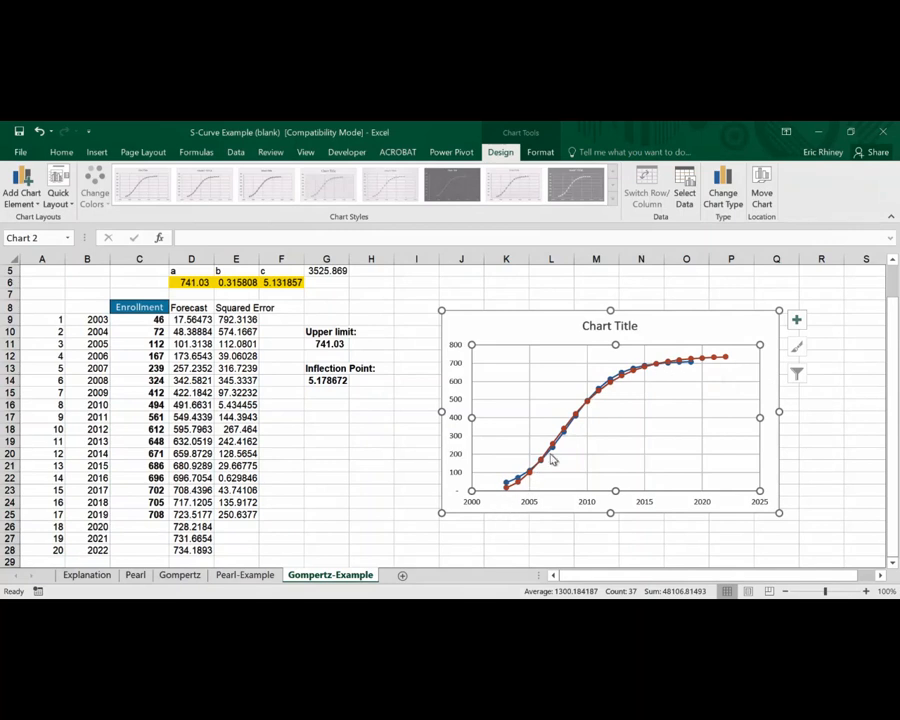
scroll(381, 365, up, 1)
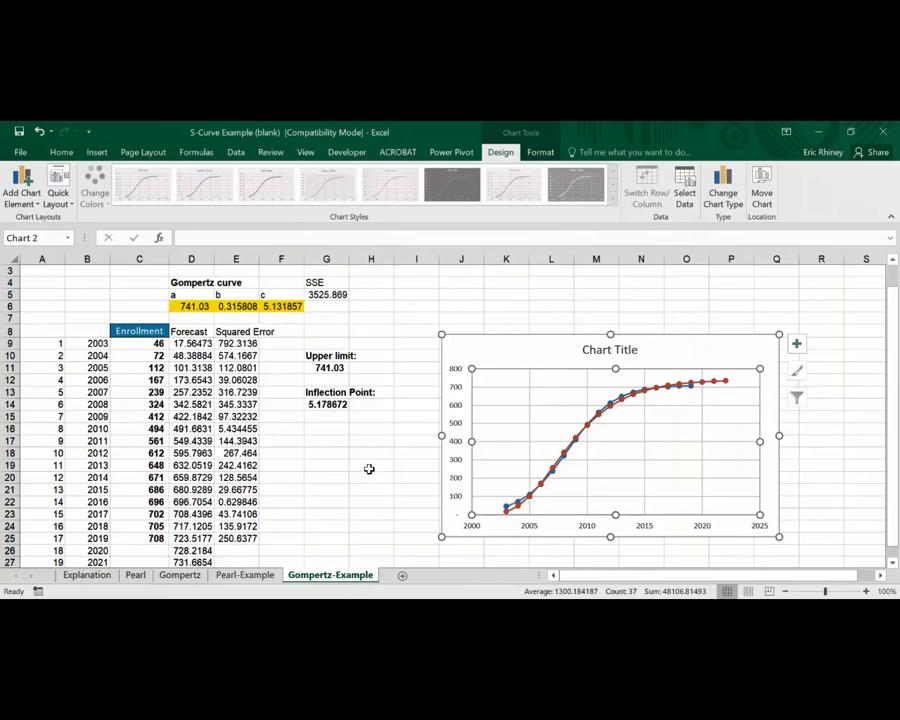
scroll(293, 455, down, 1)
scroll(293, 455, up, 2)
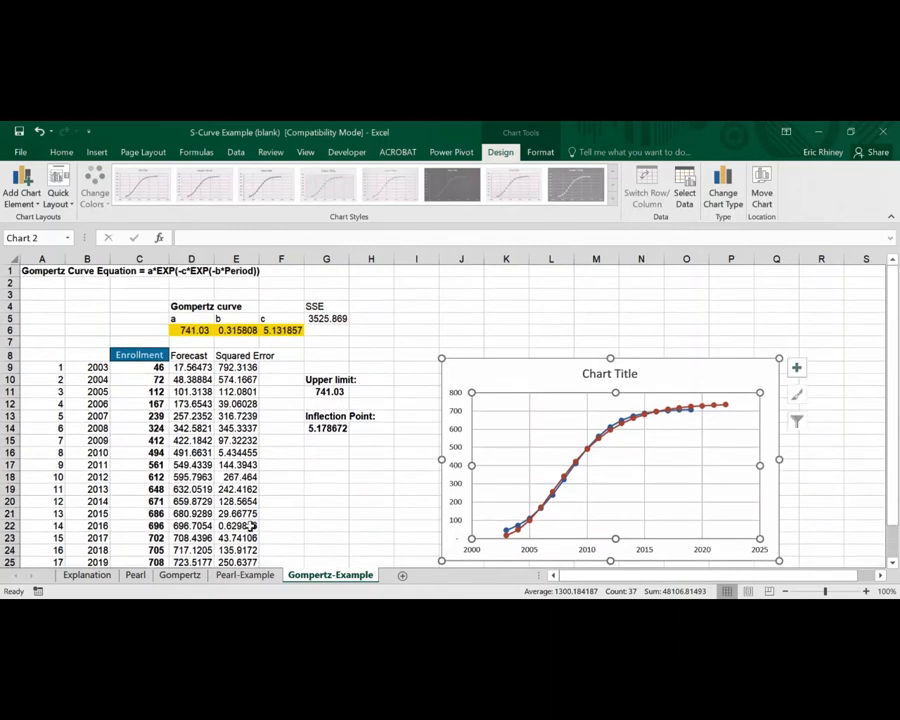